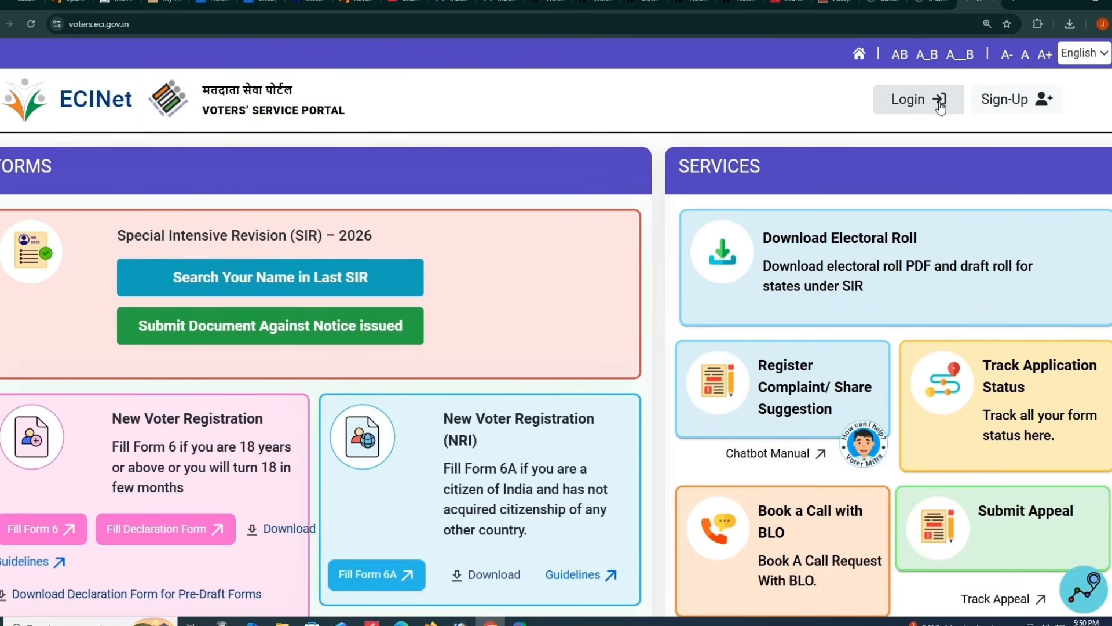
- Attempt sign-up with the mobile number and captcha 8k8fdw, then go to Login after 'user already exists'
click(1001, 104)
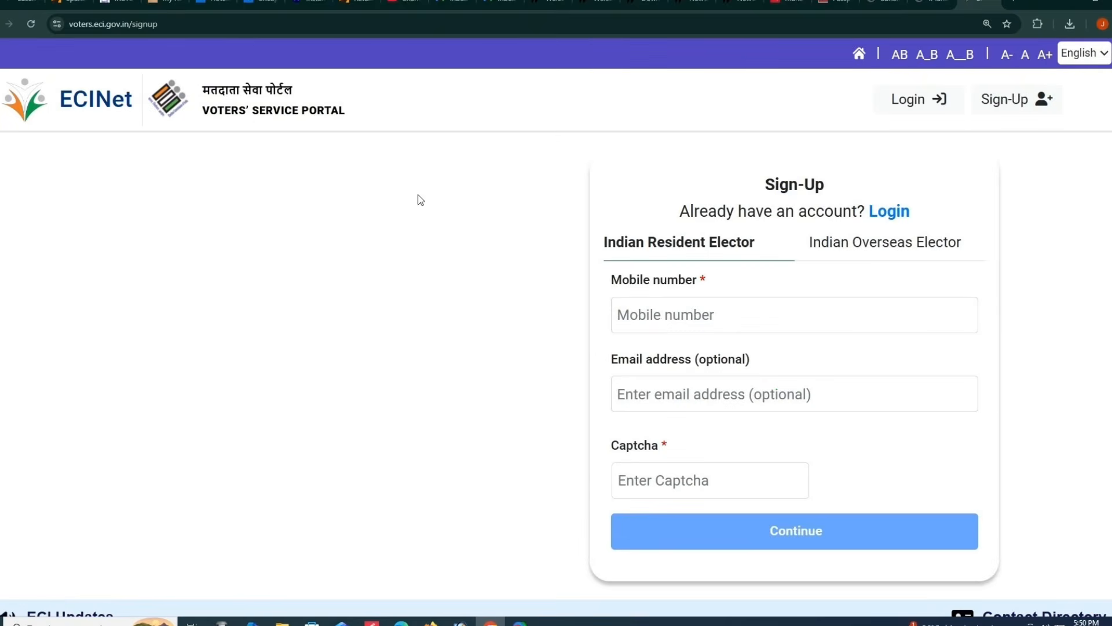
click(667, 321)
text(9876)
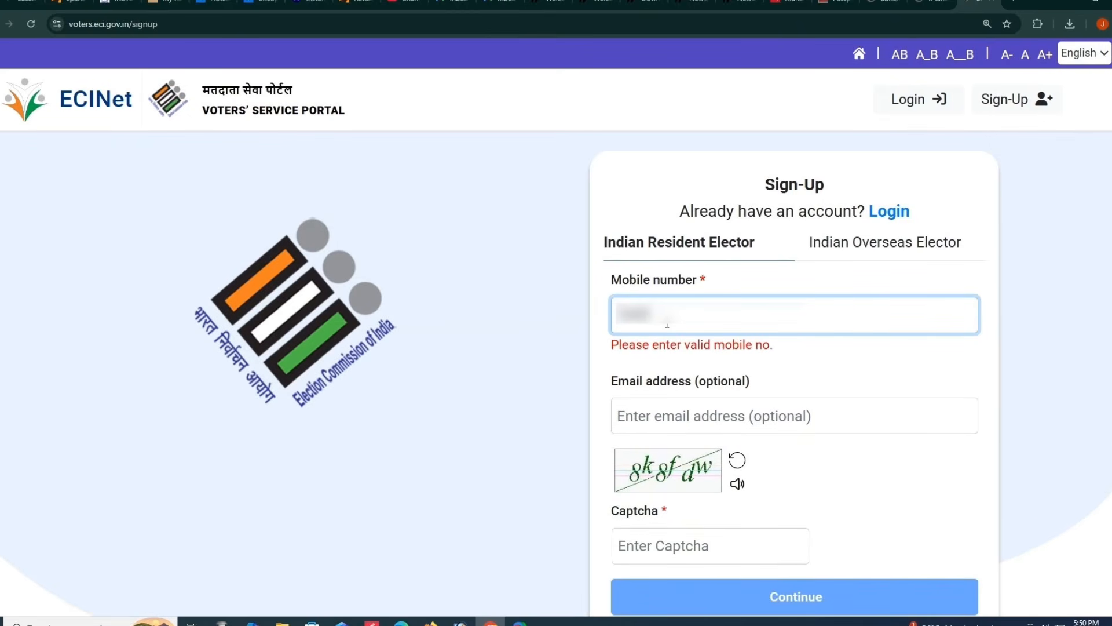
text(543210)
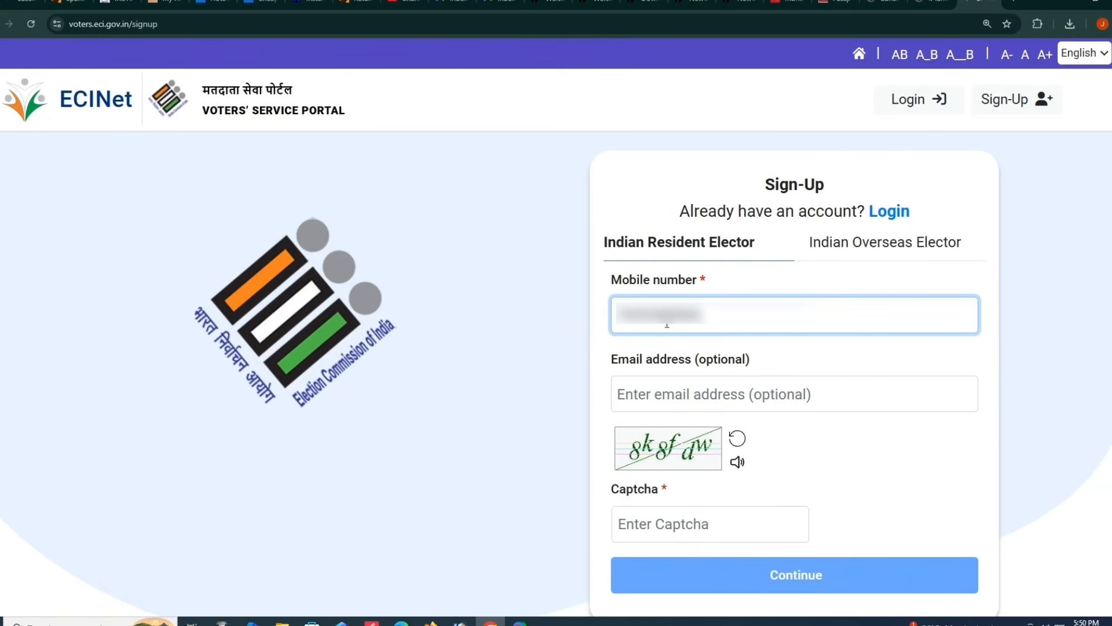
click(647, 519)
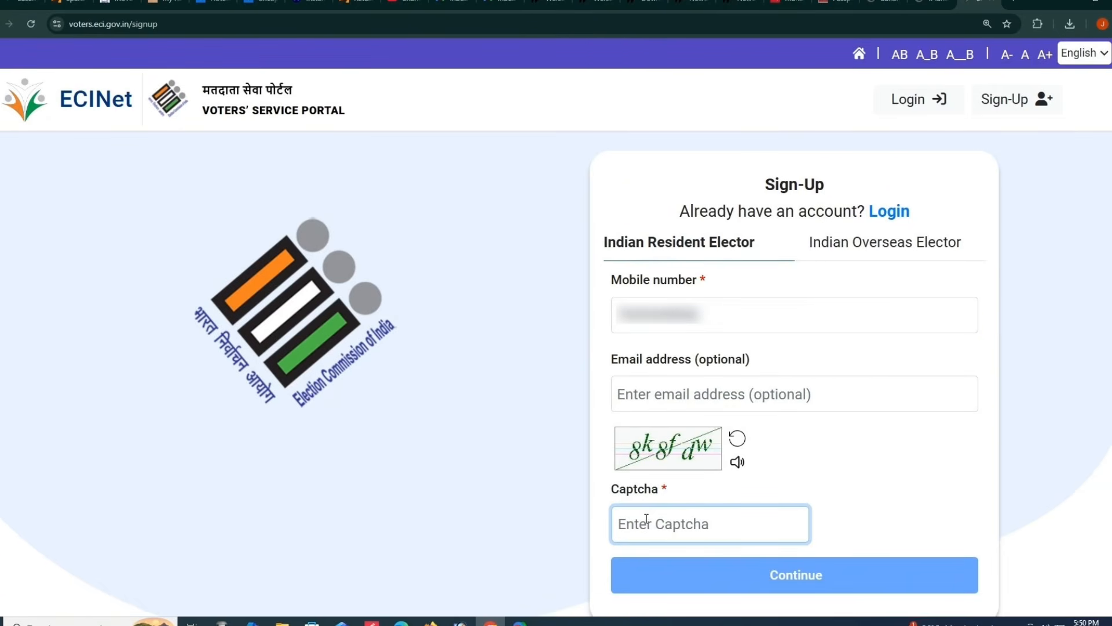
text(8k8fdw)
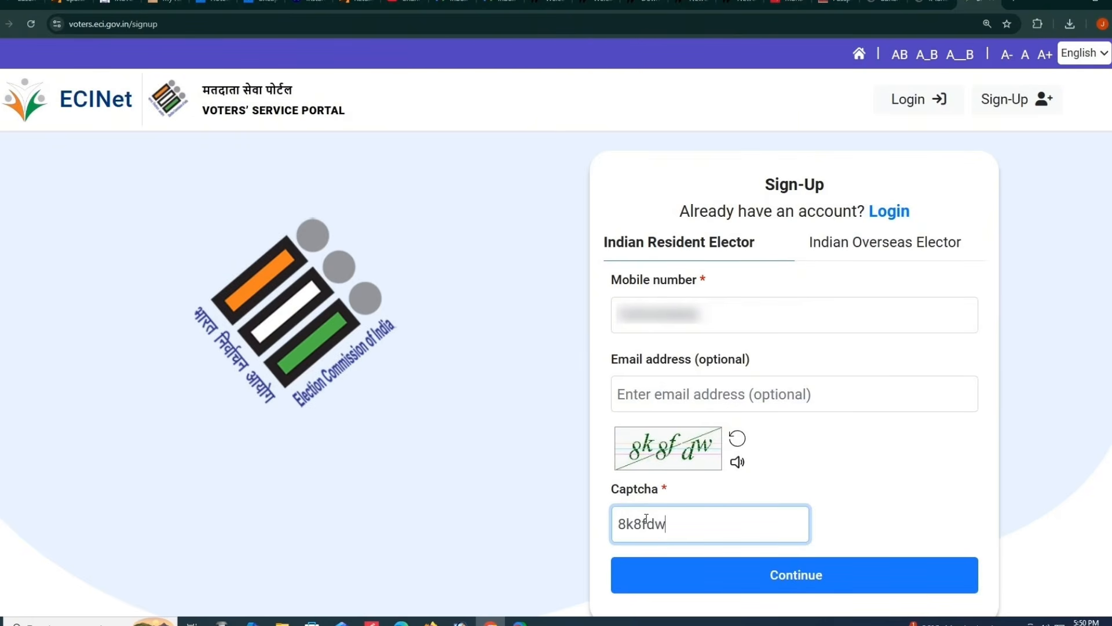
click(724, 569)
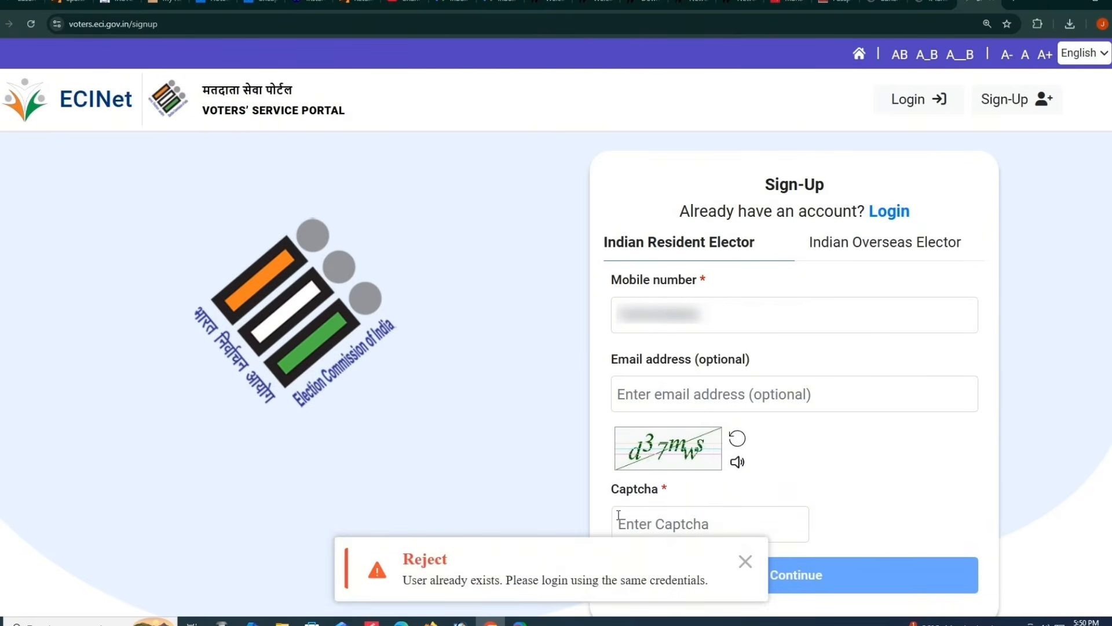
click(745, 560)
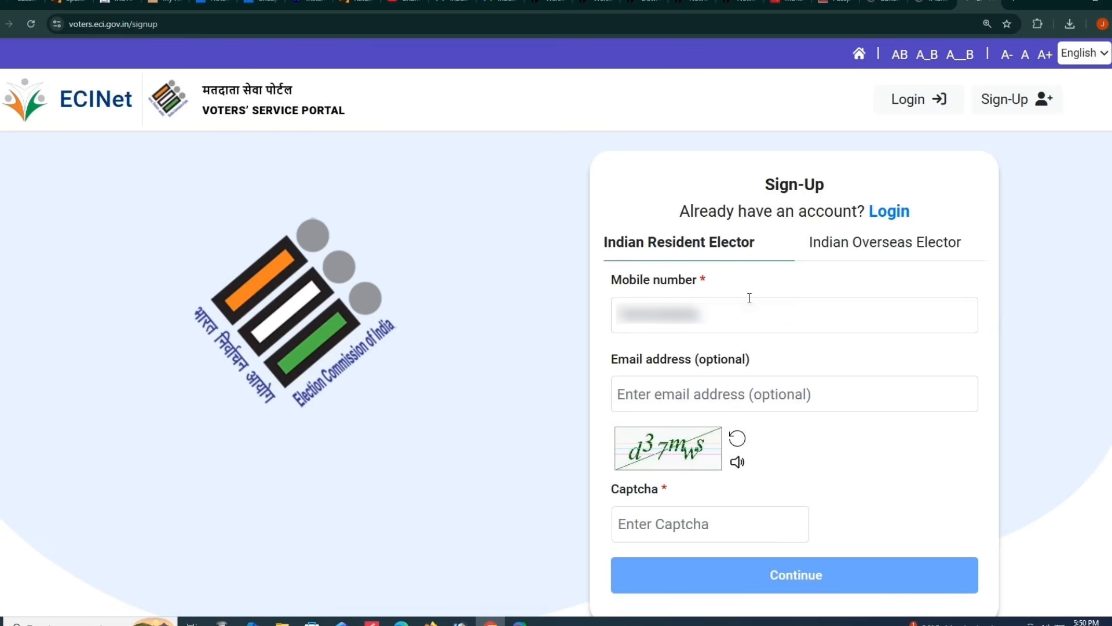
click(887, 212)
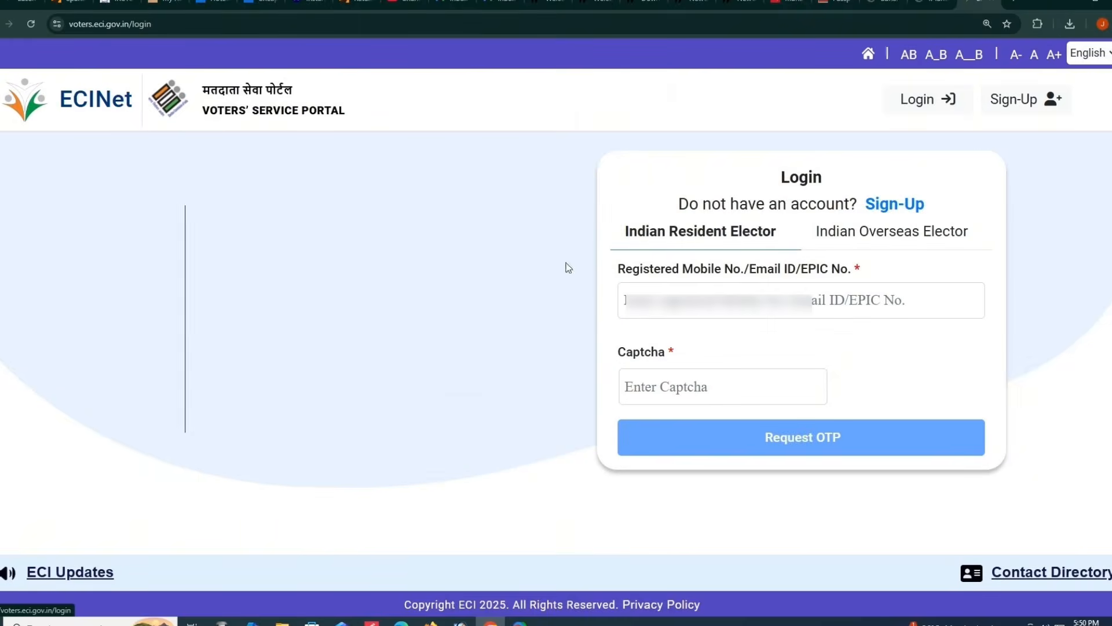
- Enter the registered mobile number and captcha dgnfb8, and request a login OTP
click(667, 290)
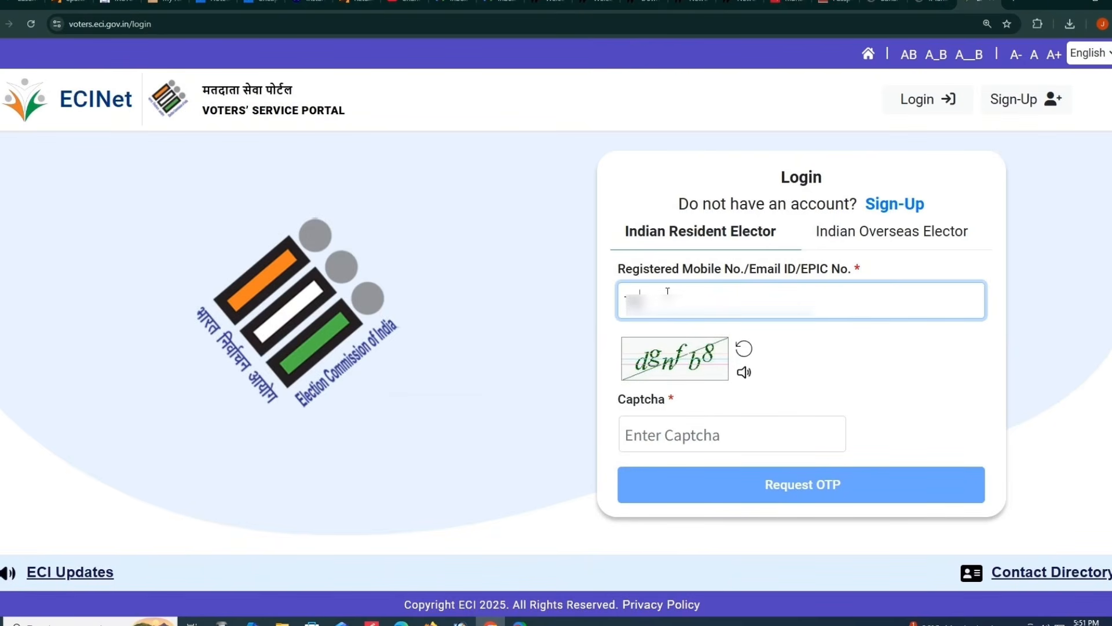
text(9989876)
click(656, 423)
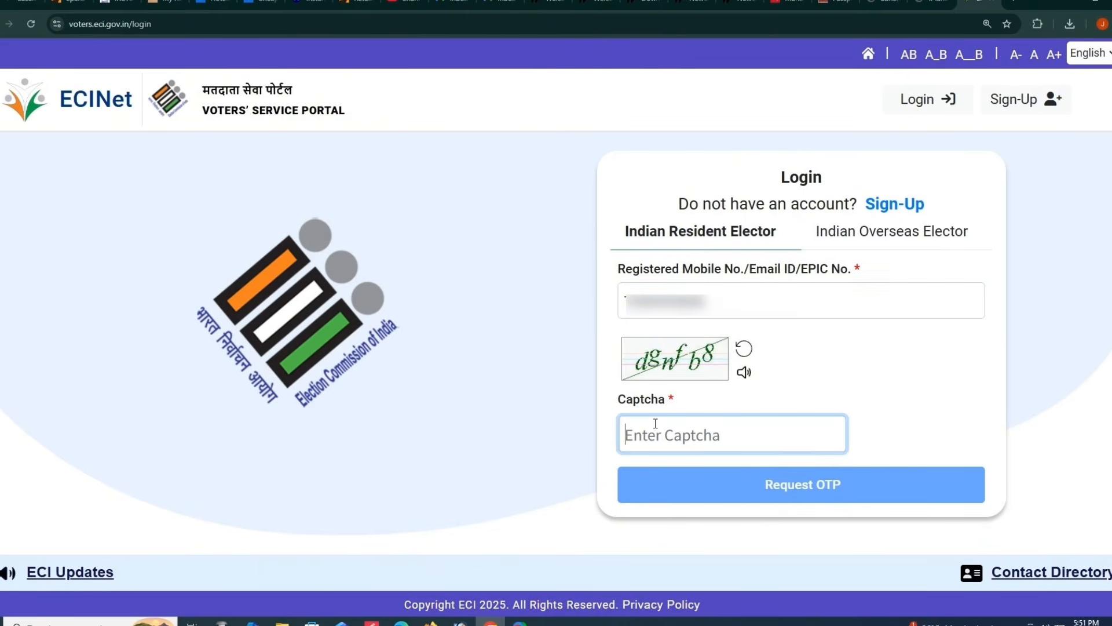
text(dgn)
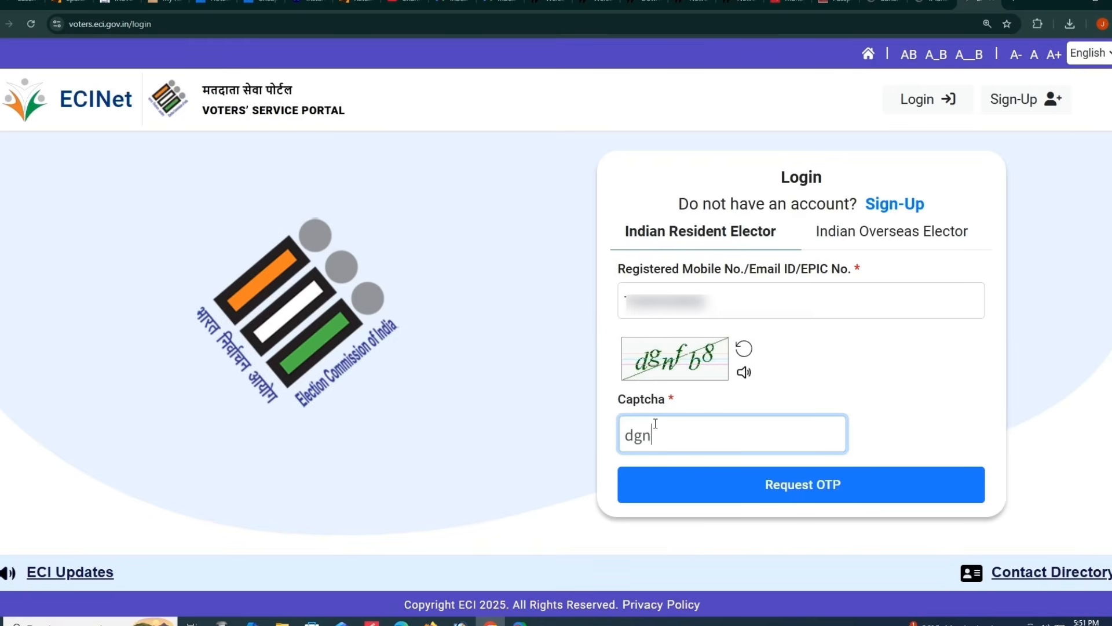
text(fb8)
click(512, 524)
click(777, 483)
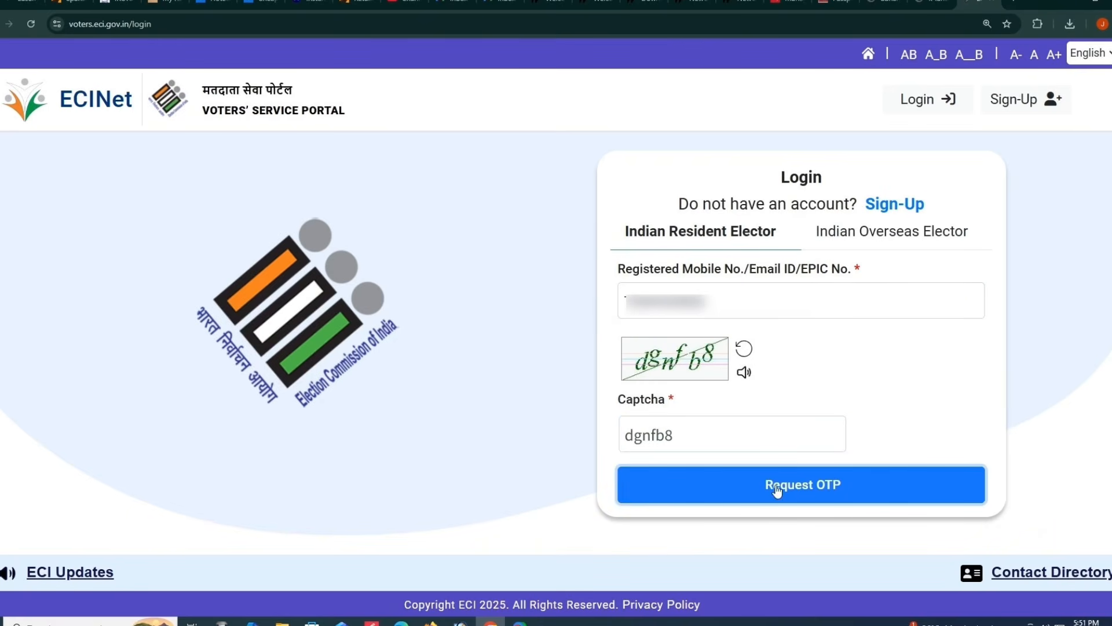
- Enter the received one-time password and verify to log in
click(711, 285)
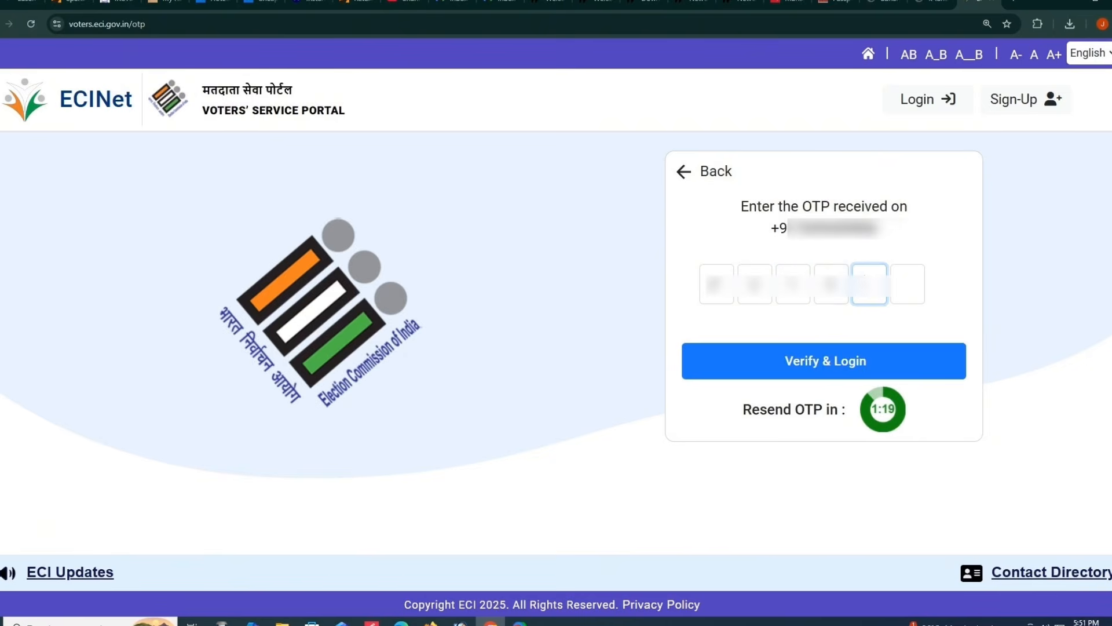
click(809, 363)
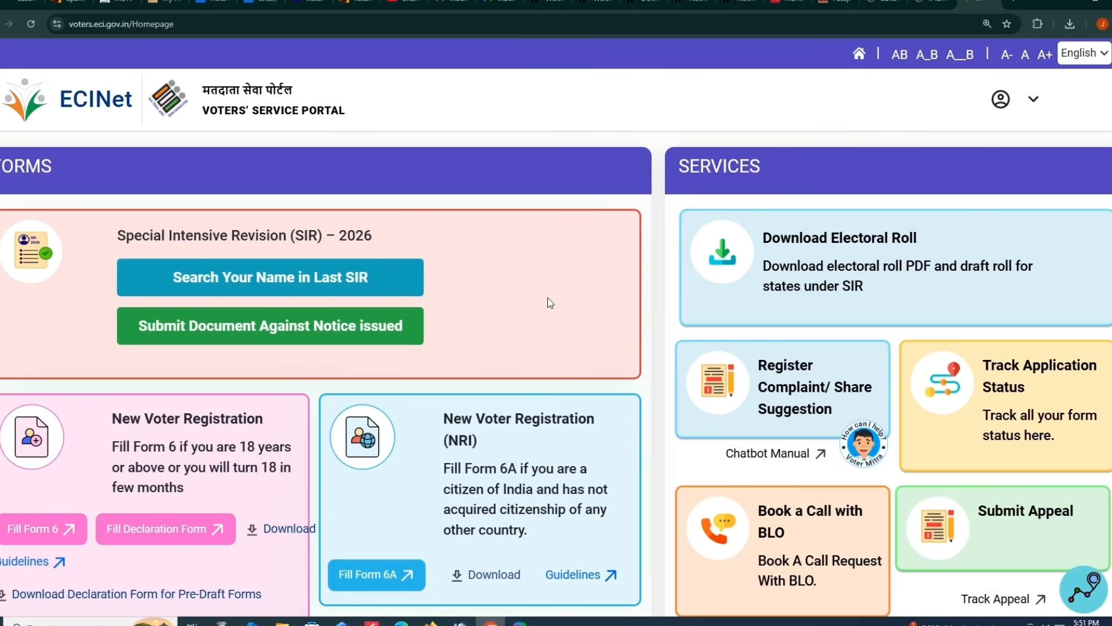
- Open Form 6 for new voter registration and zoom the page out
click(1019, 103)
click(602, 108)
scroll(408, 214, down, 6)
scroll(407, 213, up, 4)
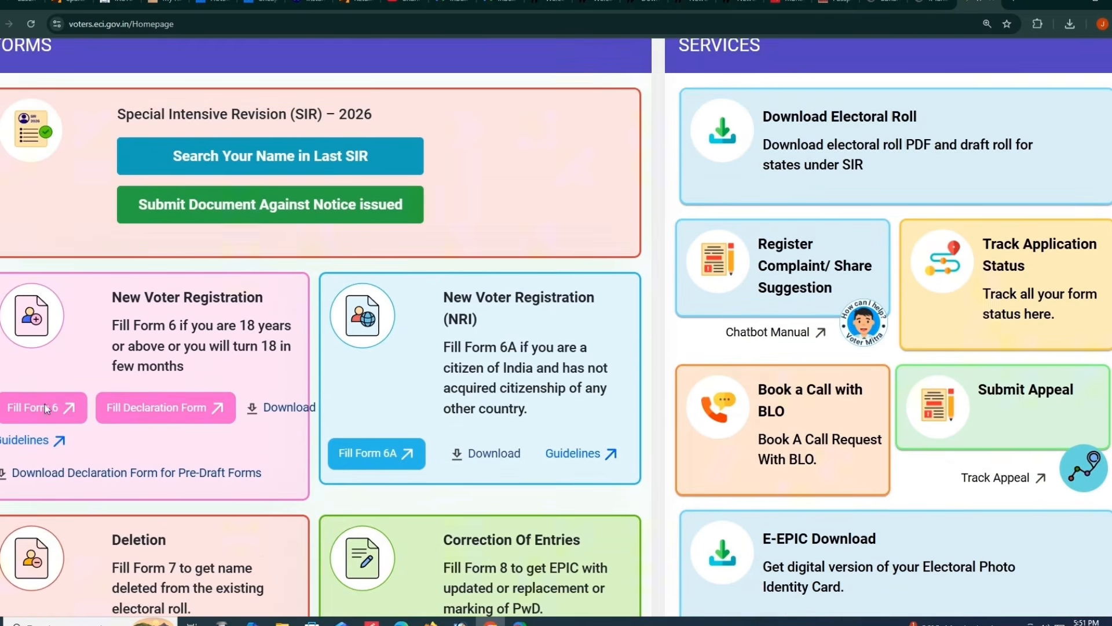
click(46, 409)
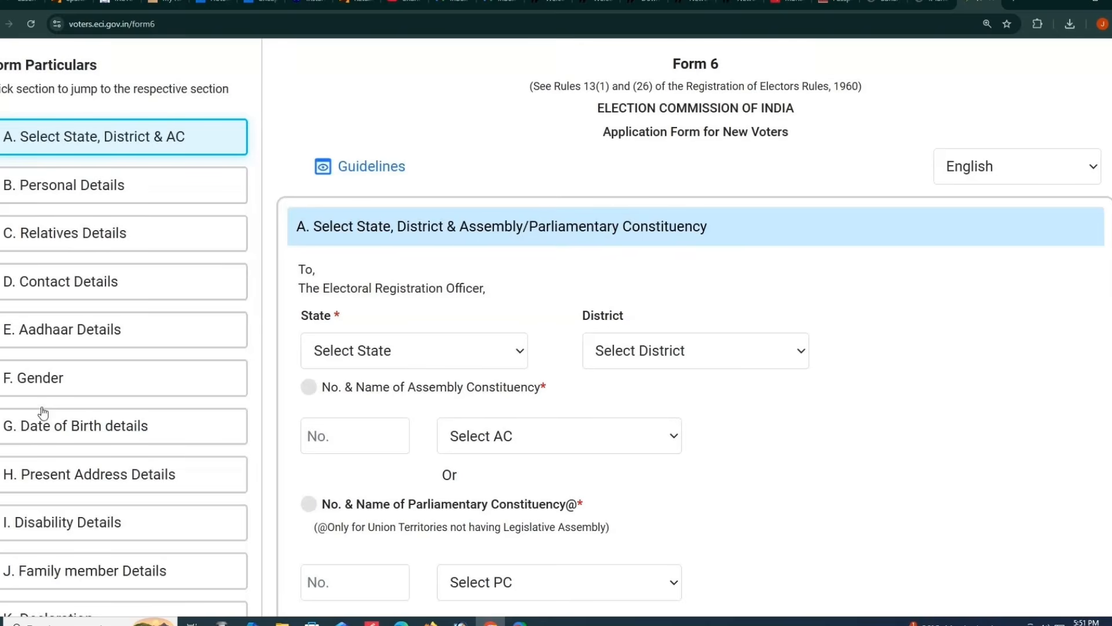
key(ctrl+minus)
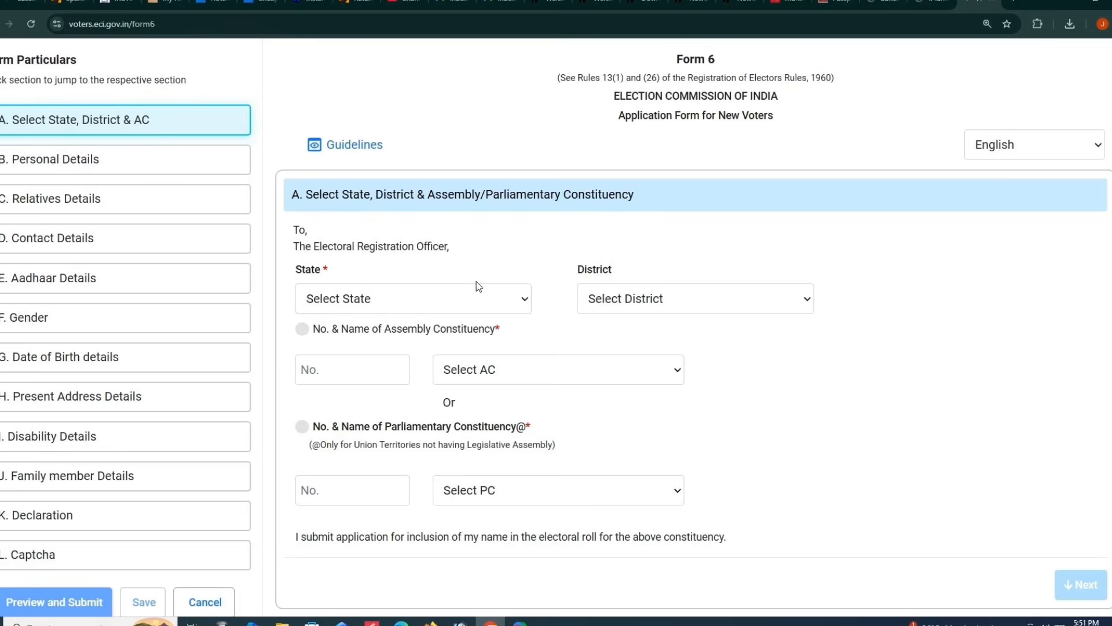
scroll(479, 280, down, 1)
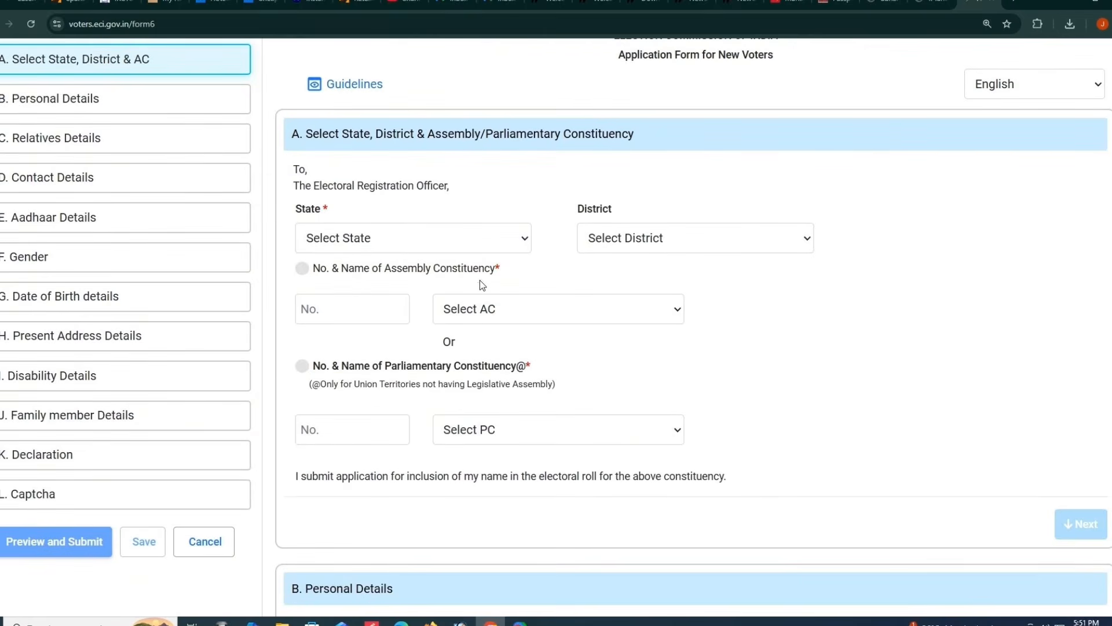
- Select state West Bengal, district NADIA and constituency 82 Chapra, then continue to Personal Details
click(369, 245)
scroll(398, 589, down, 5)
click(400, 603)
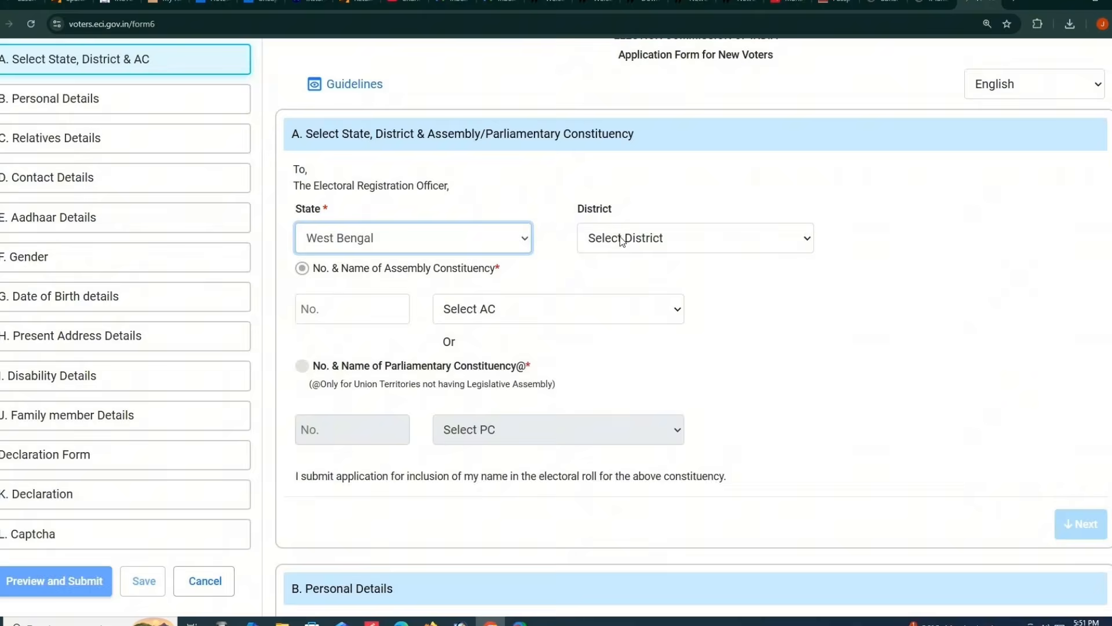
click(619, 240)
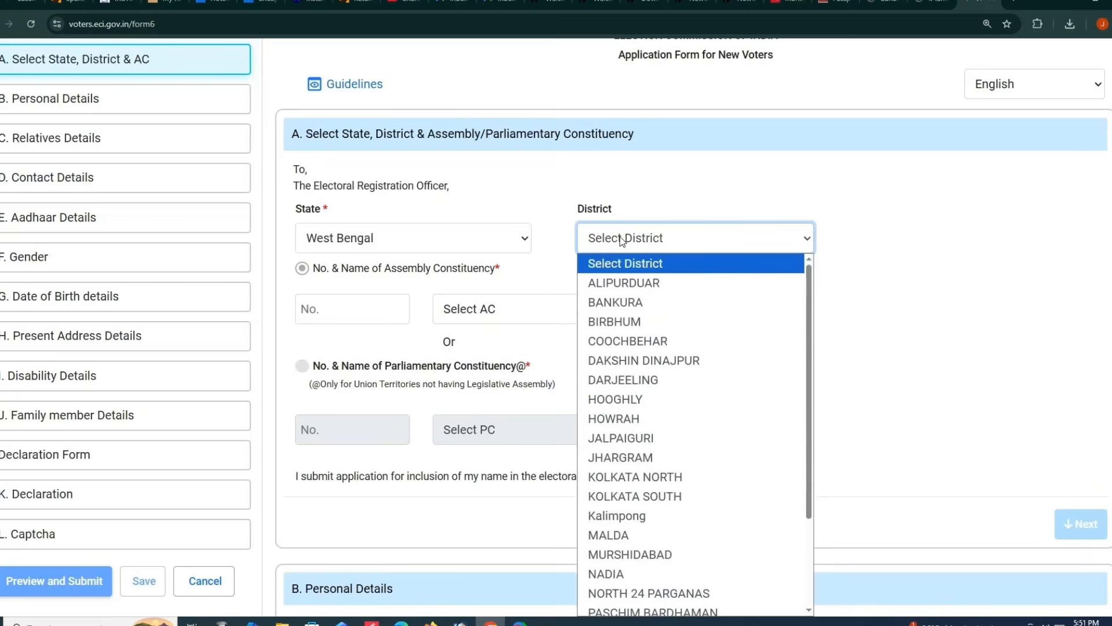
scroll(661, 508, down, 2)
scroll(660, 508, down, 1)
click(614, 446)
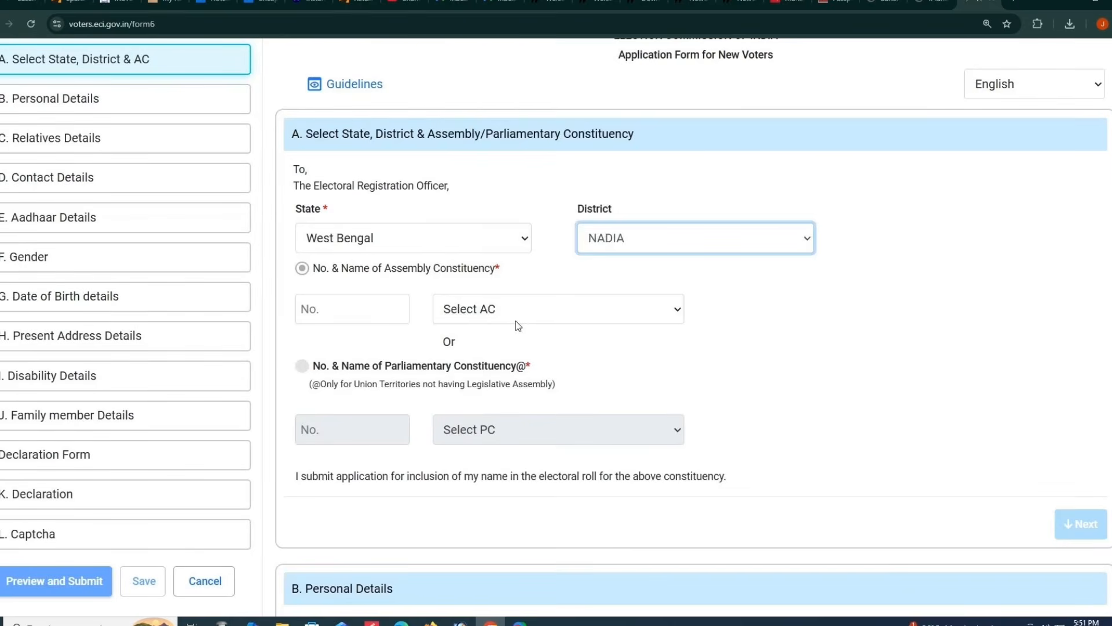
click(517, 324)
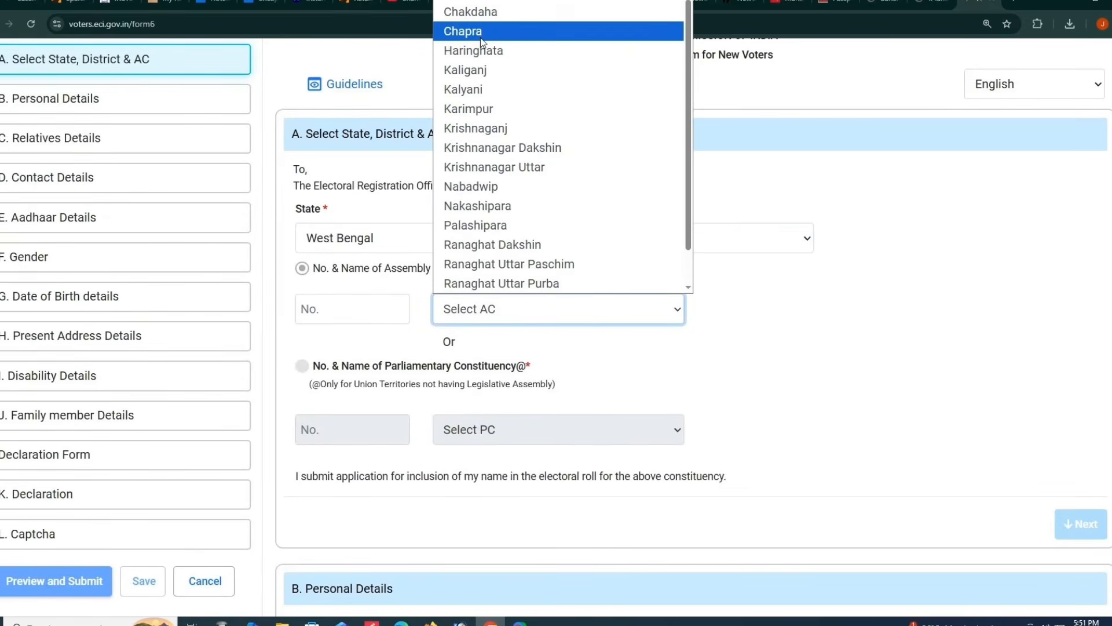
click(471, 32)
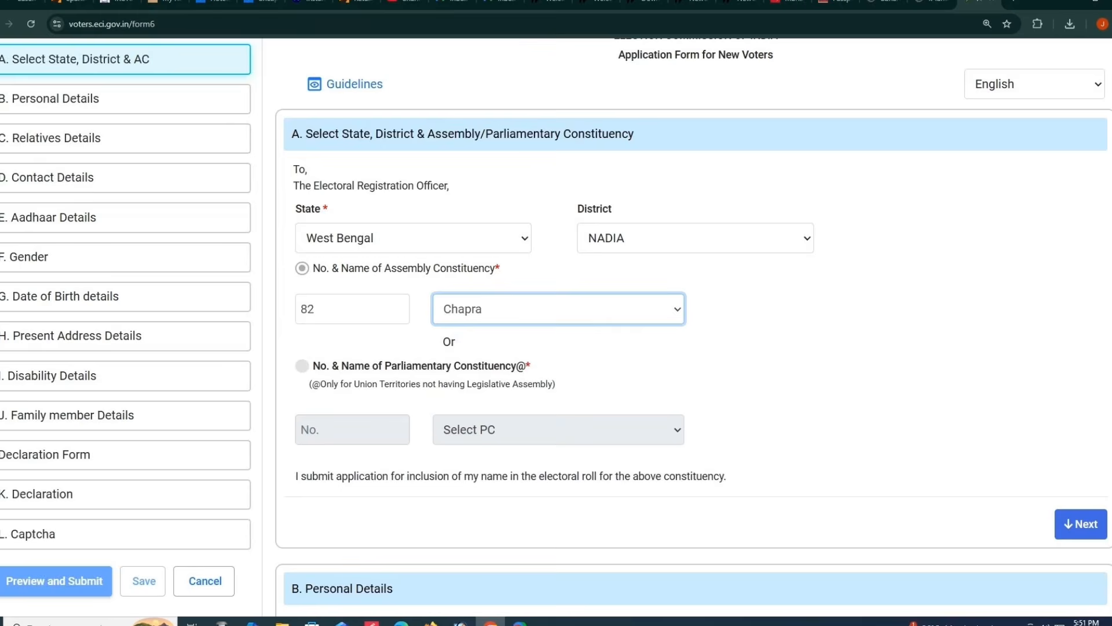
click(1077, 524)
- Enter the applicant's first name and surname, accepting their Bengali transliterations
click(394, 274)
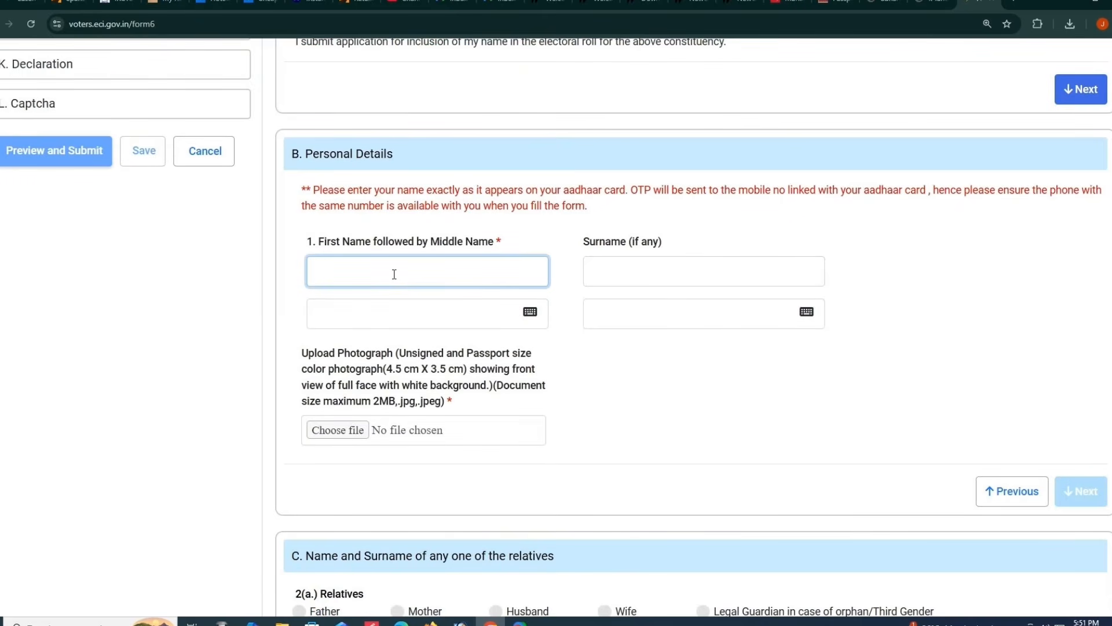
key(ctrl+v)
text(xxxxxxxxxx)
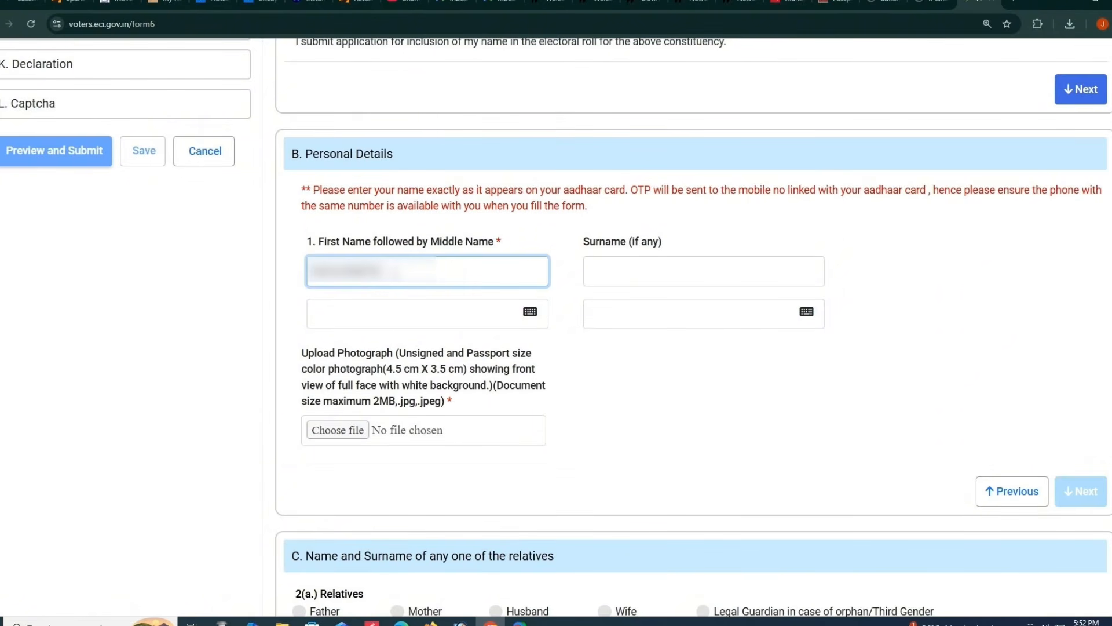
key(Tab)
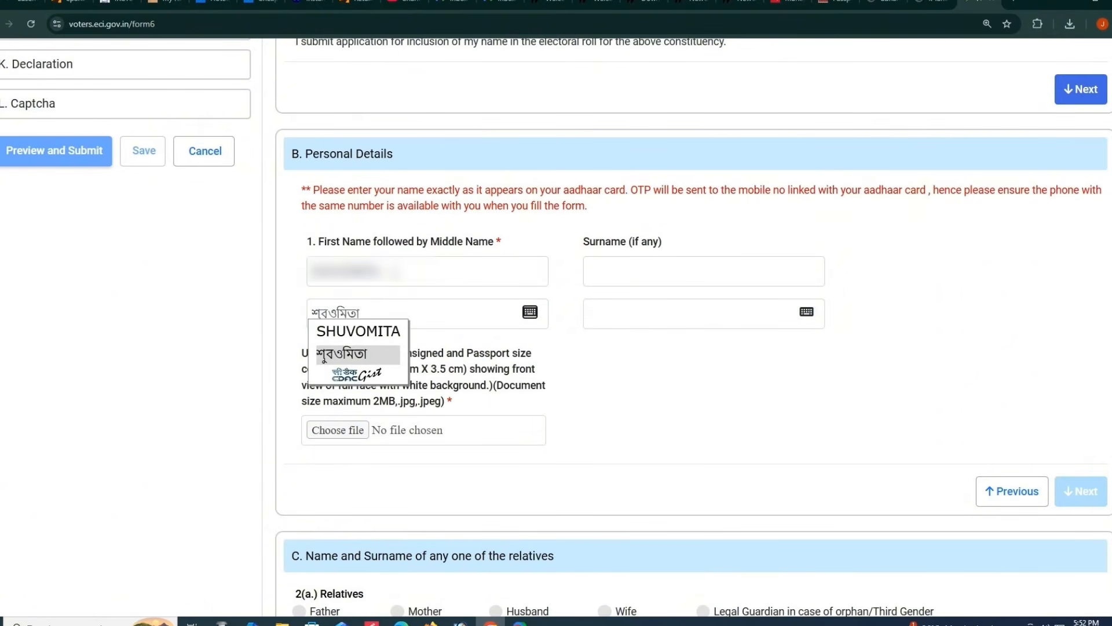
key(Tab)
text(xxxxxx)
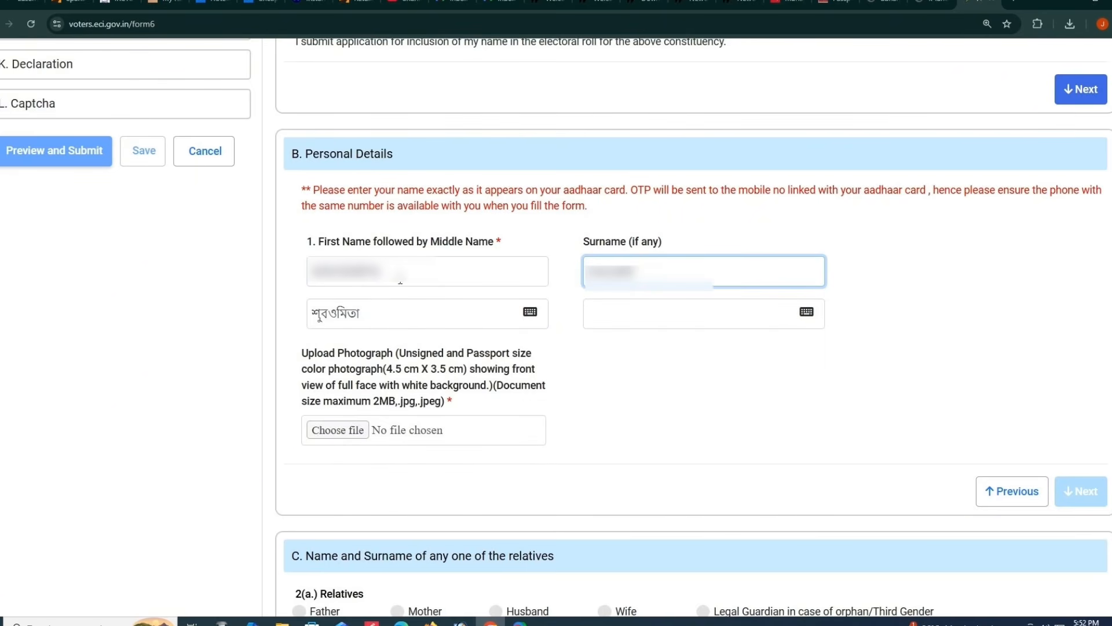
key(Tab)
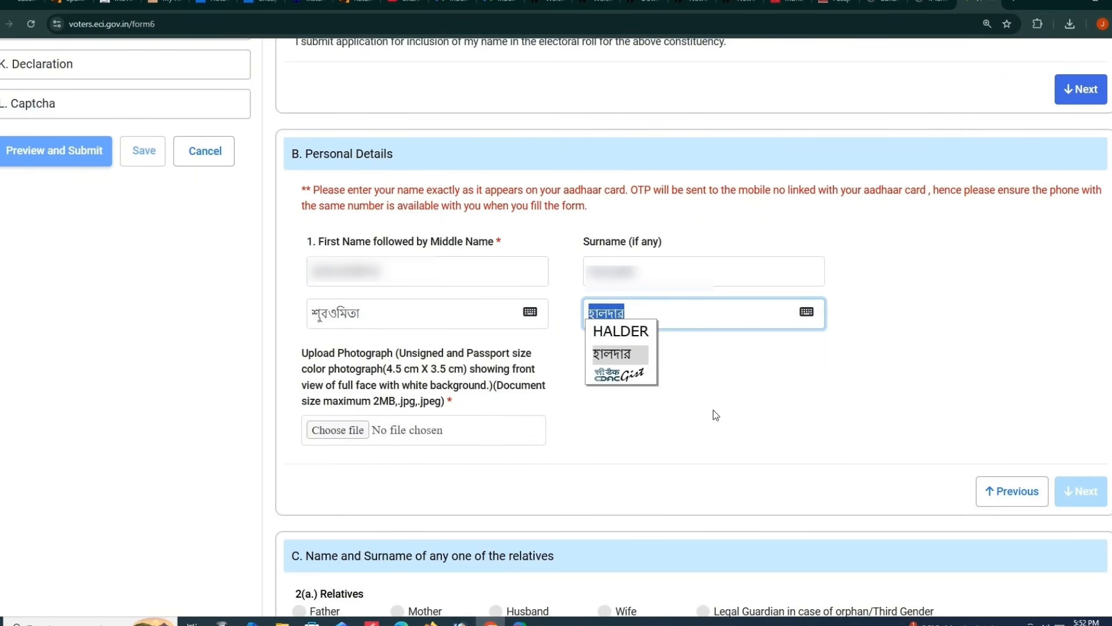
click(713, 415)
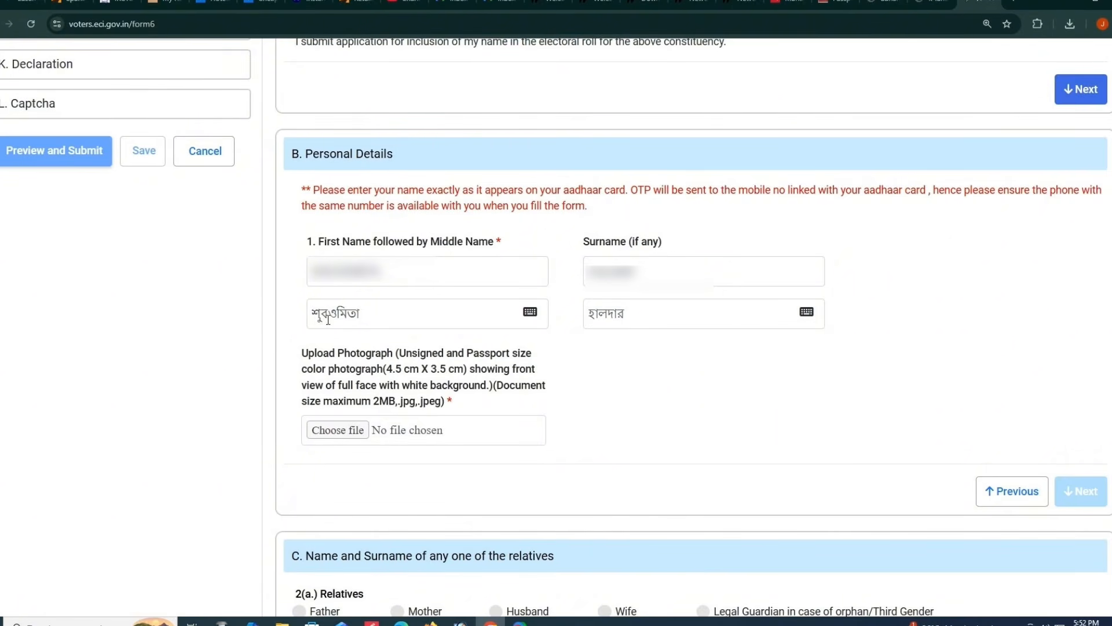
- Correct the Bengali first name by inserting ভ with the on-screen Inscript keyboard
click(385, 308)
click(339, 314)
key(BackSpace)
key(BackSpace)
key(BackSpace)
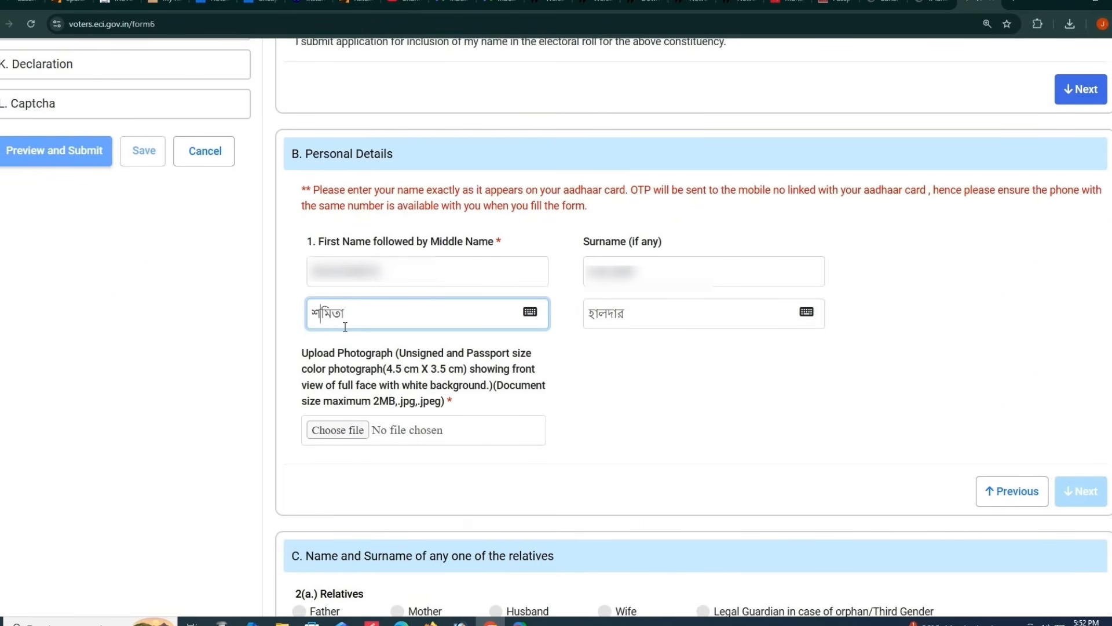
click(530, 312)
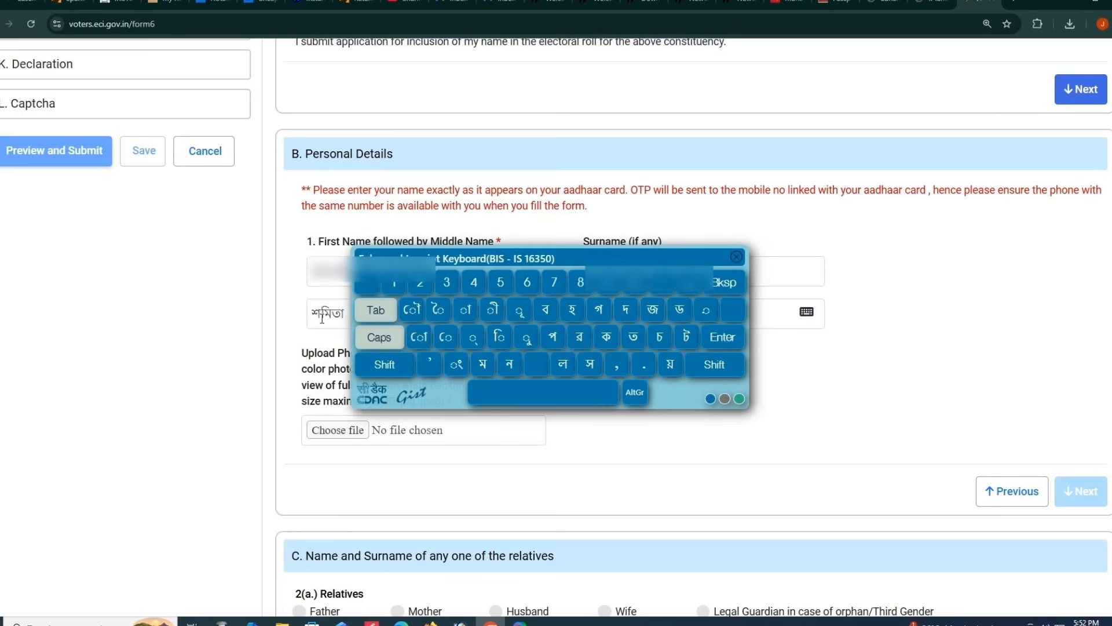
drag(570, 264, 826, 256)
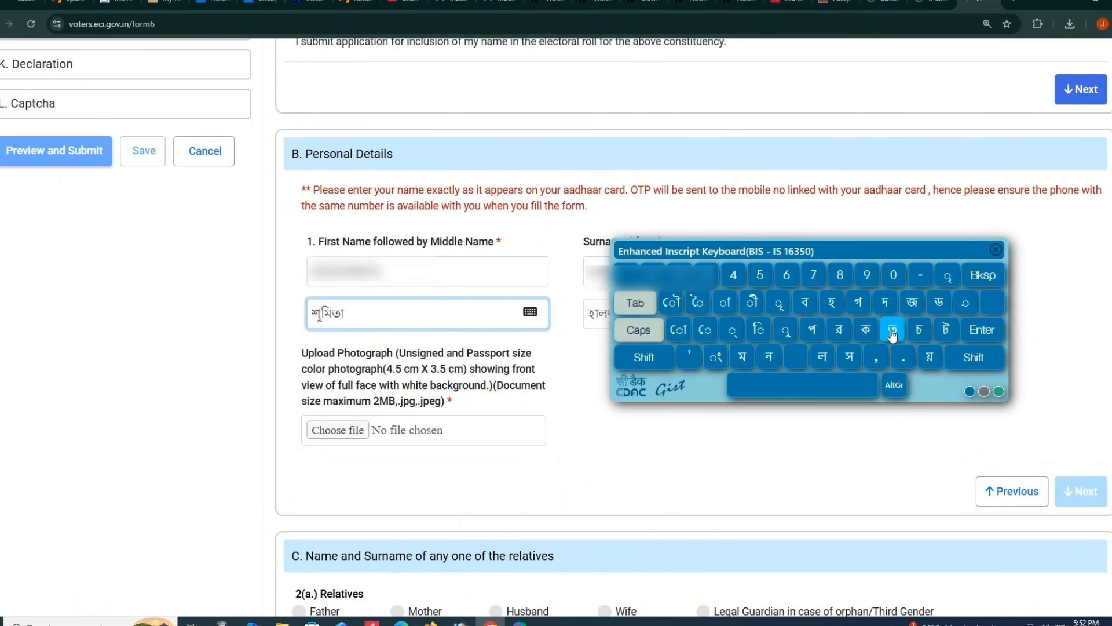
click(896, 388)
click(895, 389)
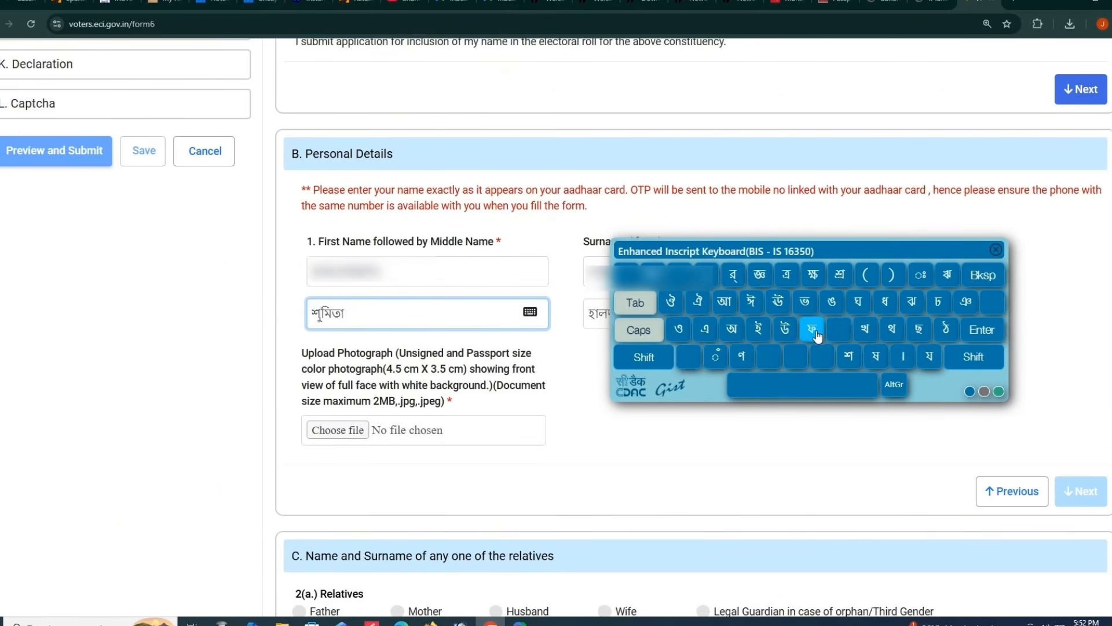
click(805, 303)
click(996, 250)
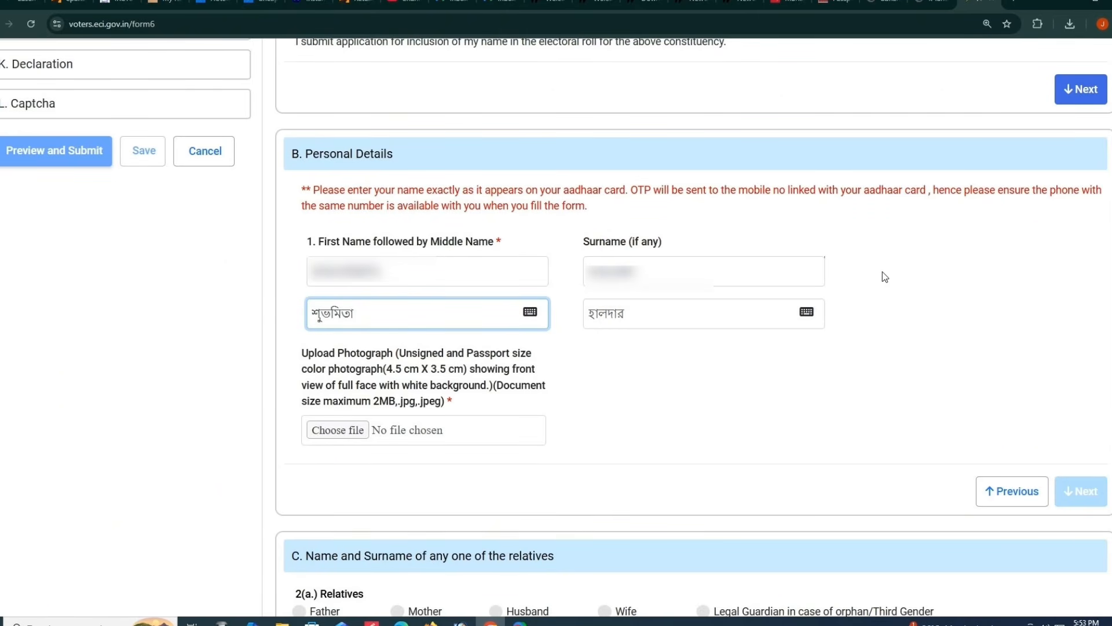
- Upload and crop the applicant's photo, confirm face detection, and pick Father as relative
click(338, 431)
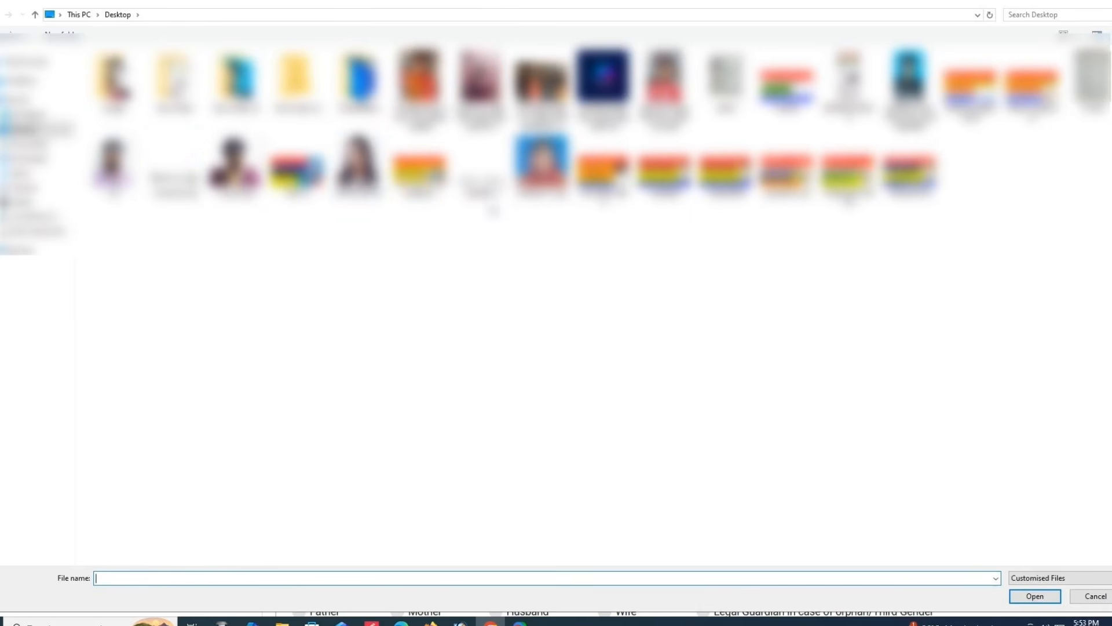
double_click(358, 165)
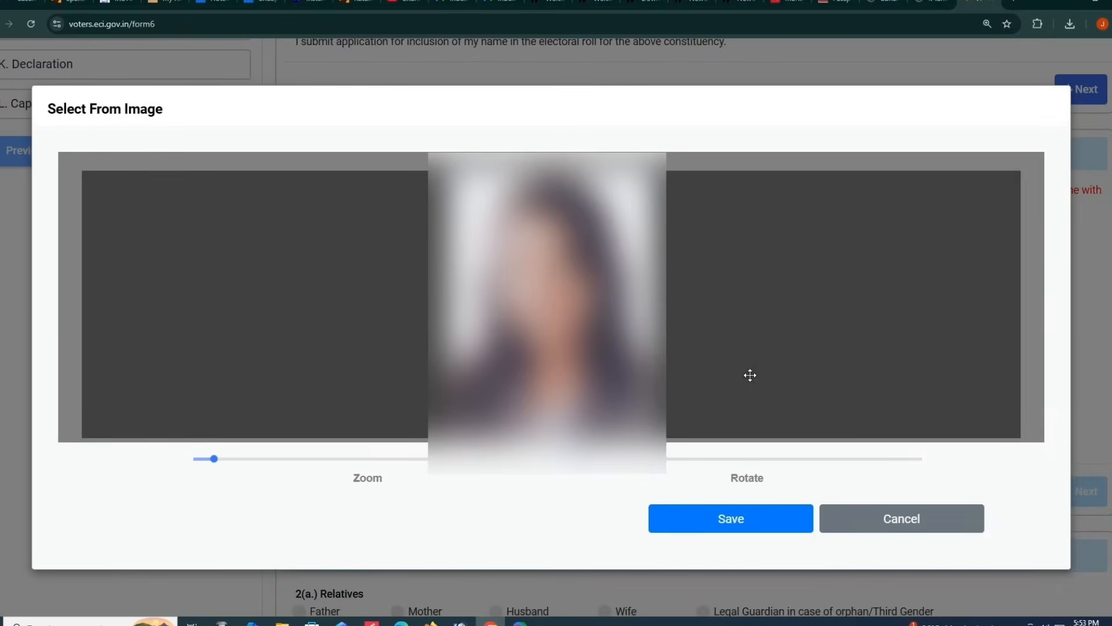
click(742, 527)
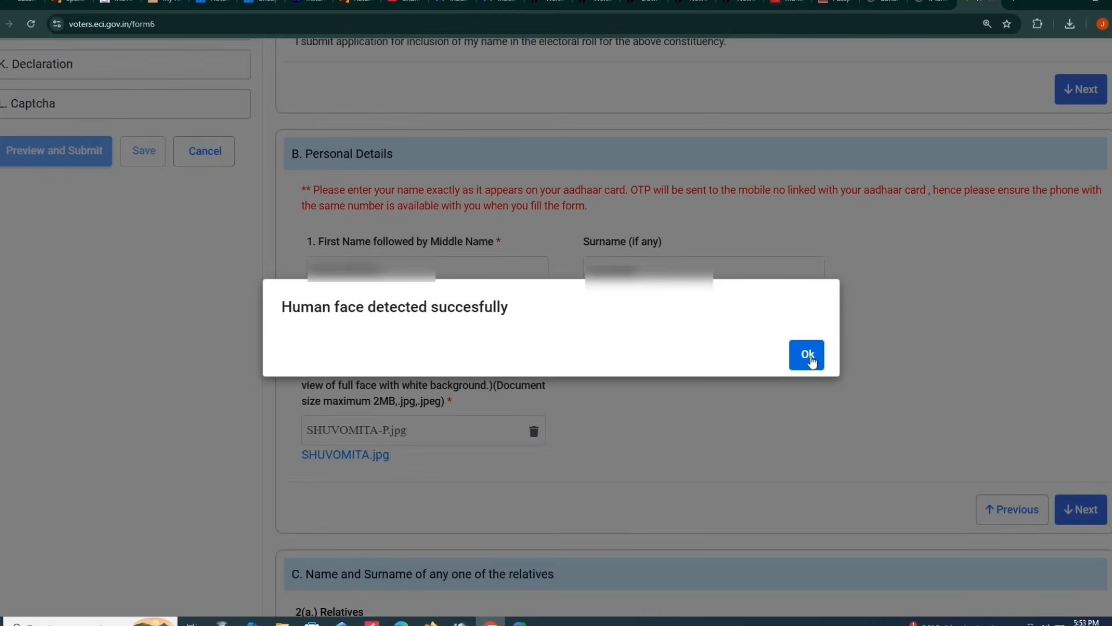
click(810, 358)
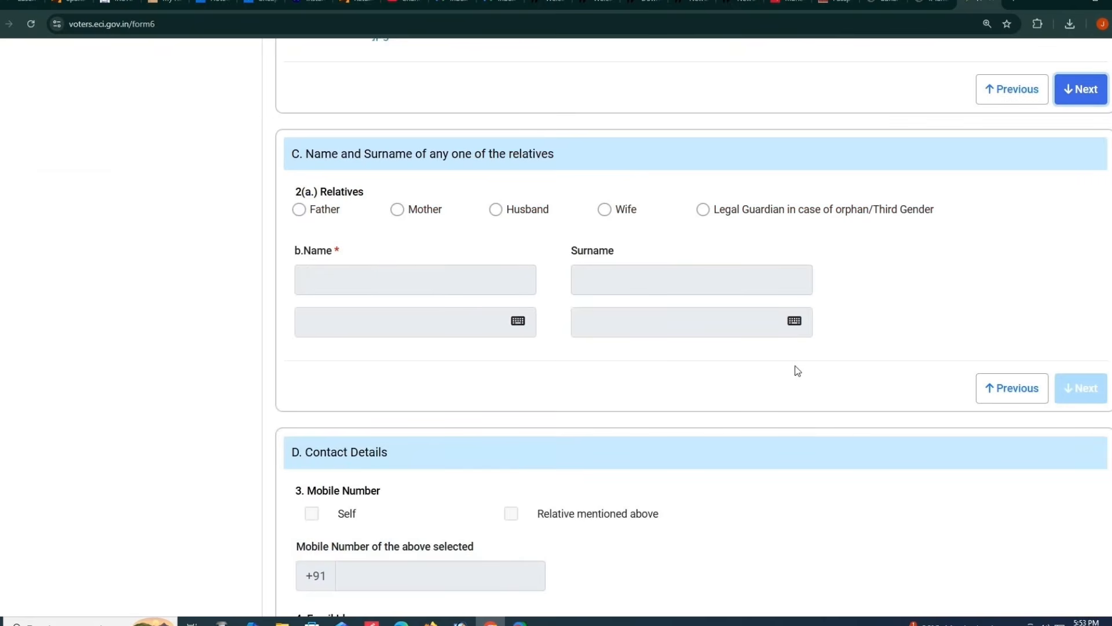
click(300, 216)
- Enter the father's name and surname, accepting their regional-script transliterations
click(301, 216)
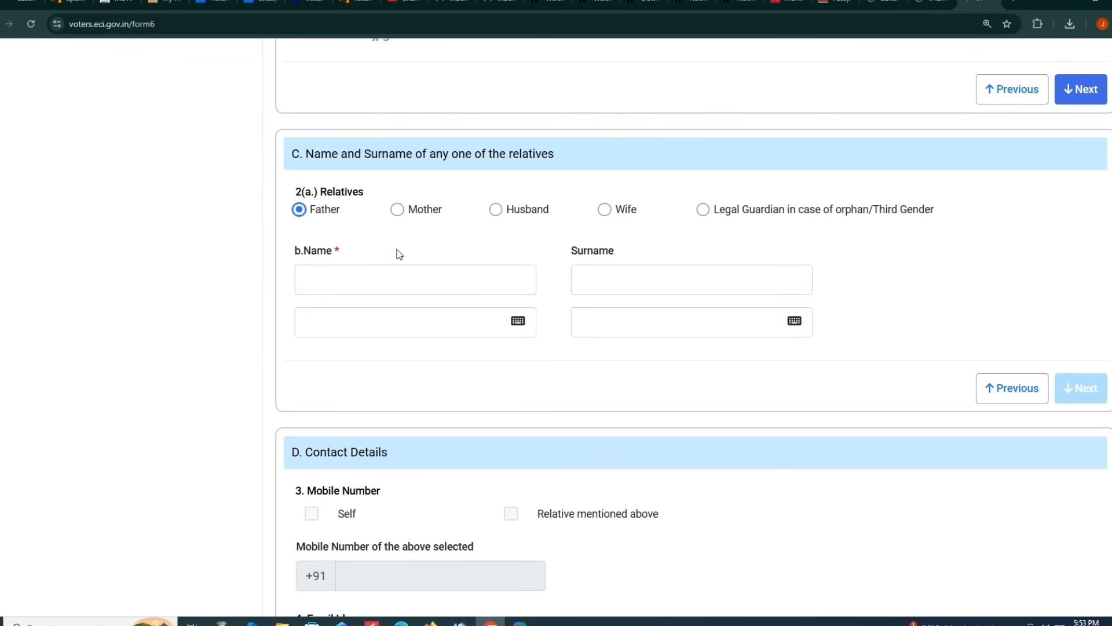
click(379, 289)
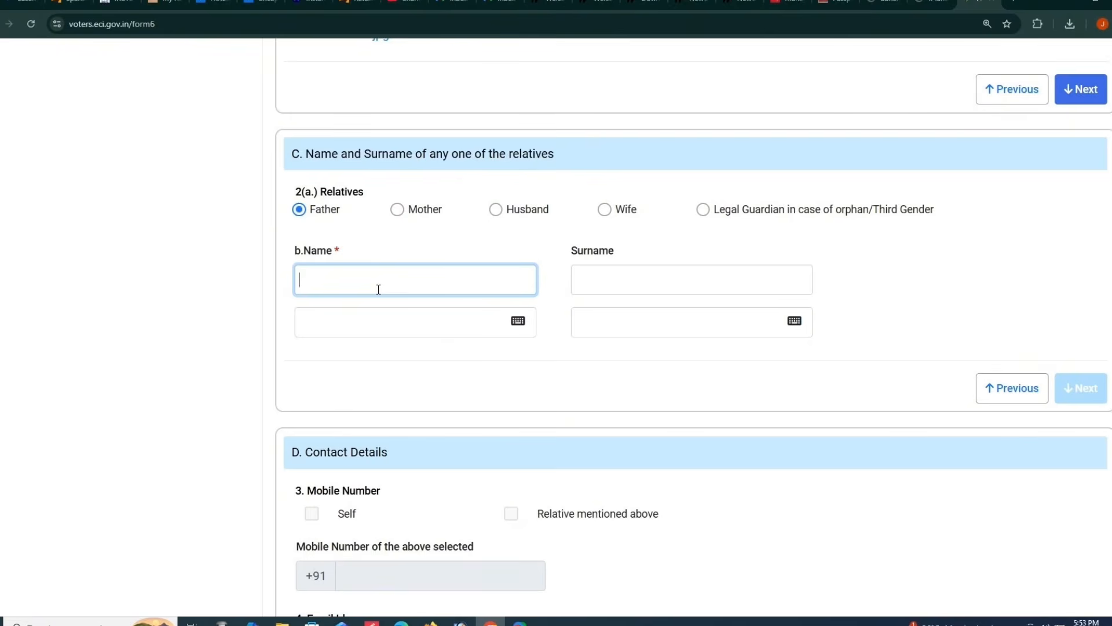
text(...)
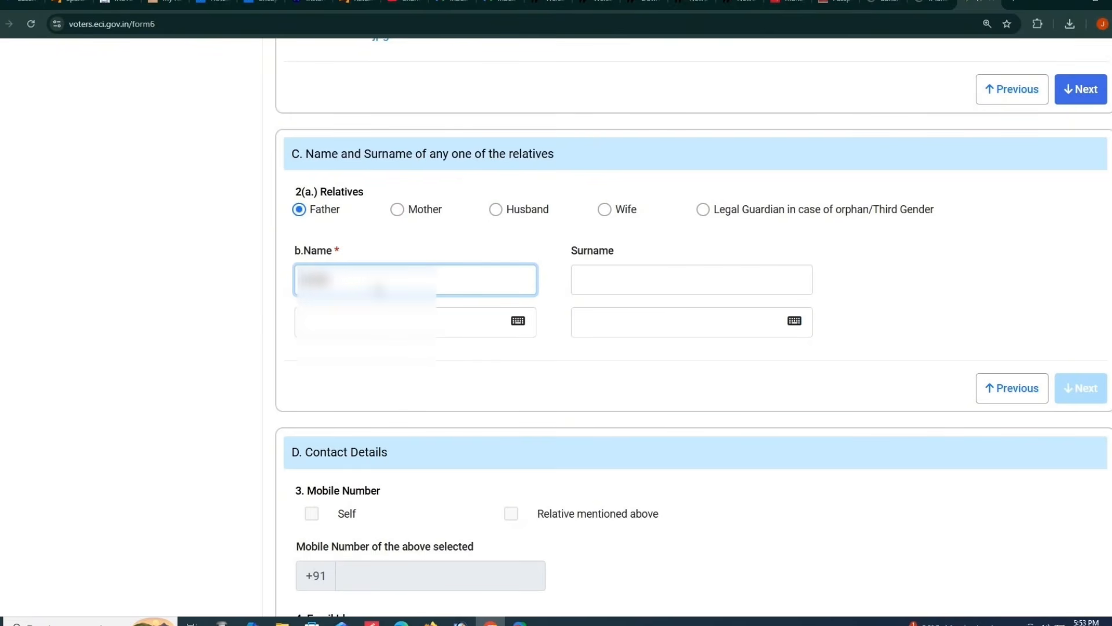
click(390, 362)
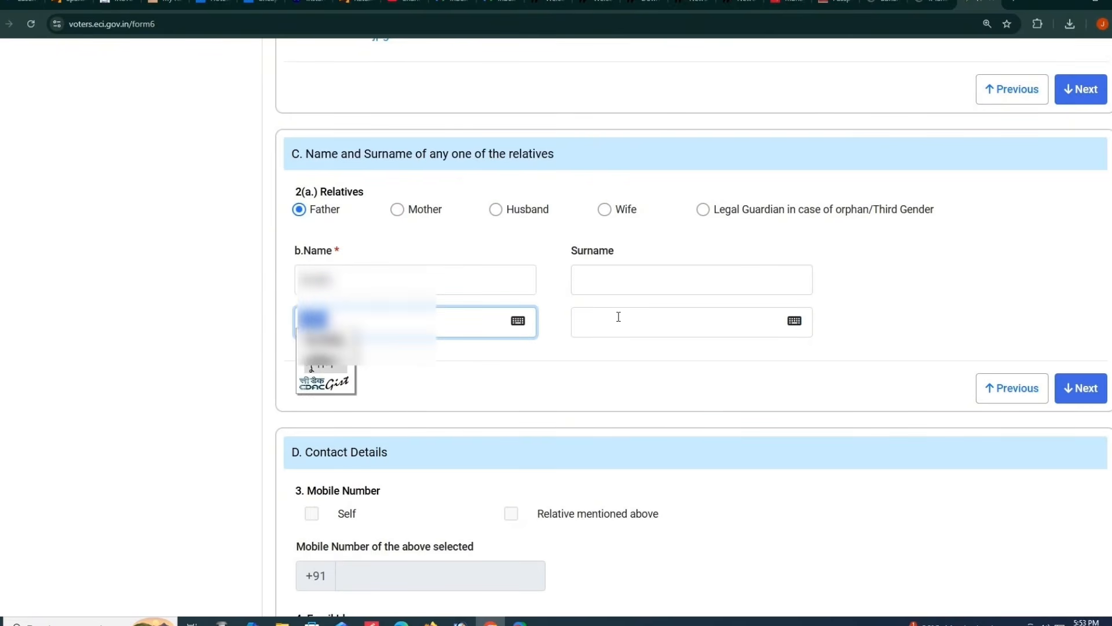
scroll(616, 284, down, 1)
click(613, 234)
text(...)
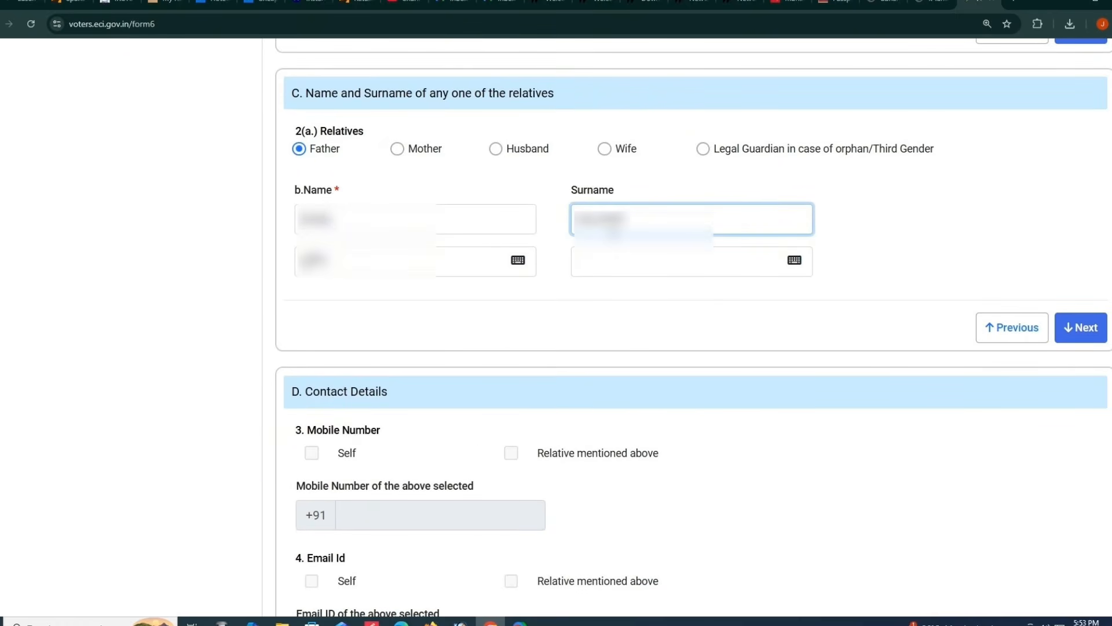
click(543, 301)
click(584, 299)
click(471, 311)
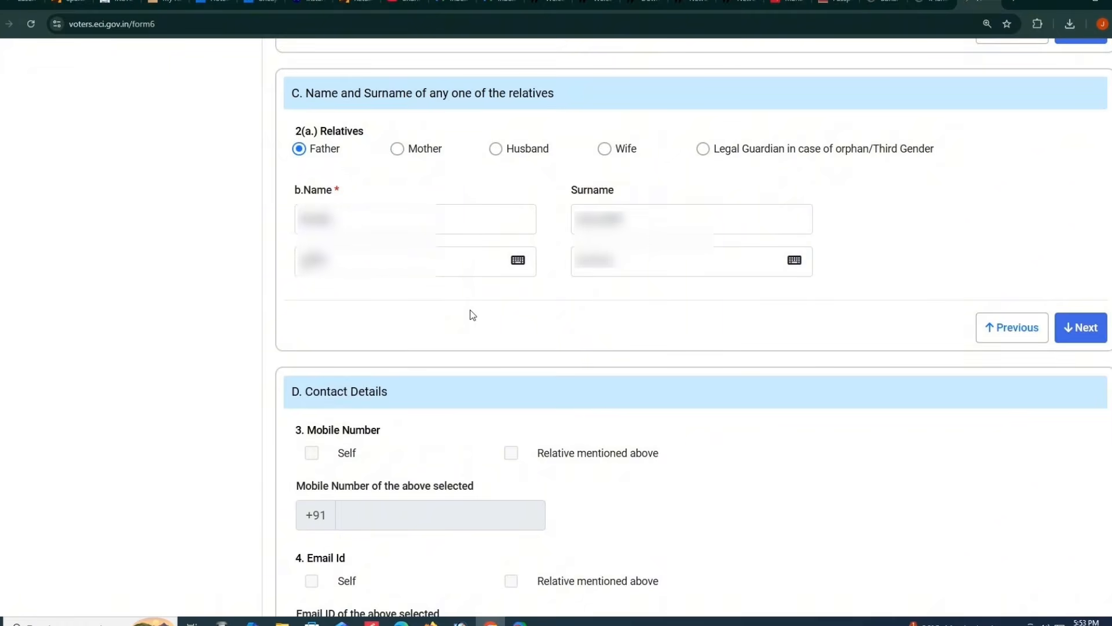
- Mark the mobile number as the applicant's own (Self)
scroll(470, 315, down, 4)
click(312, 213)
click(383, 276)
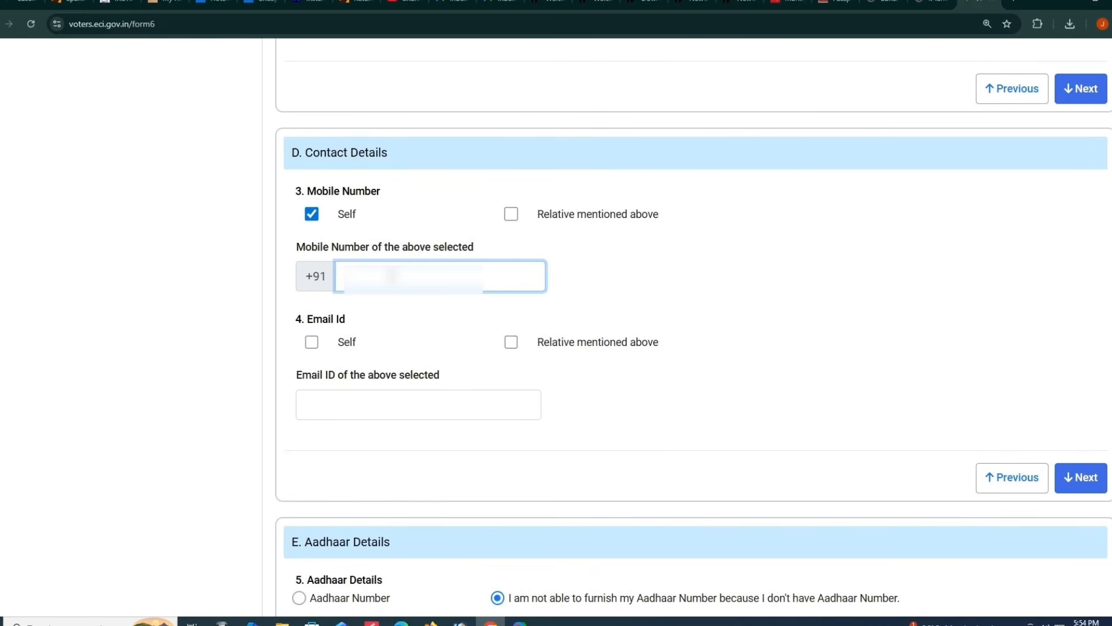
- Enter the applicant's mobile number and Aadhaar number, and choose Female as gender
text(7)
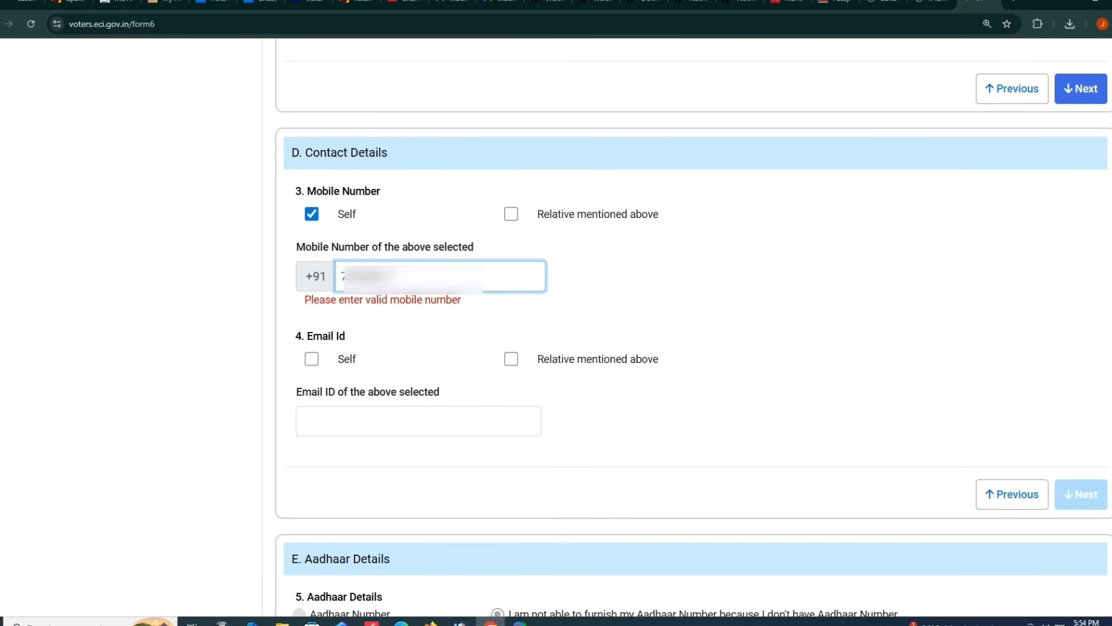
text(???)
click(1083, 477)
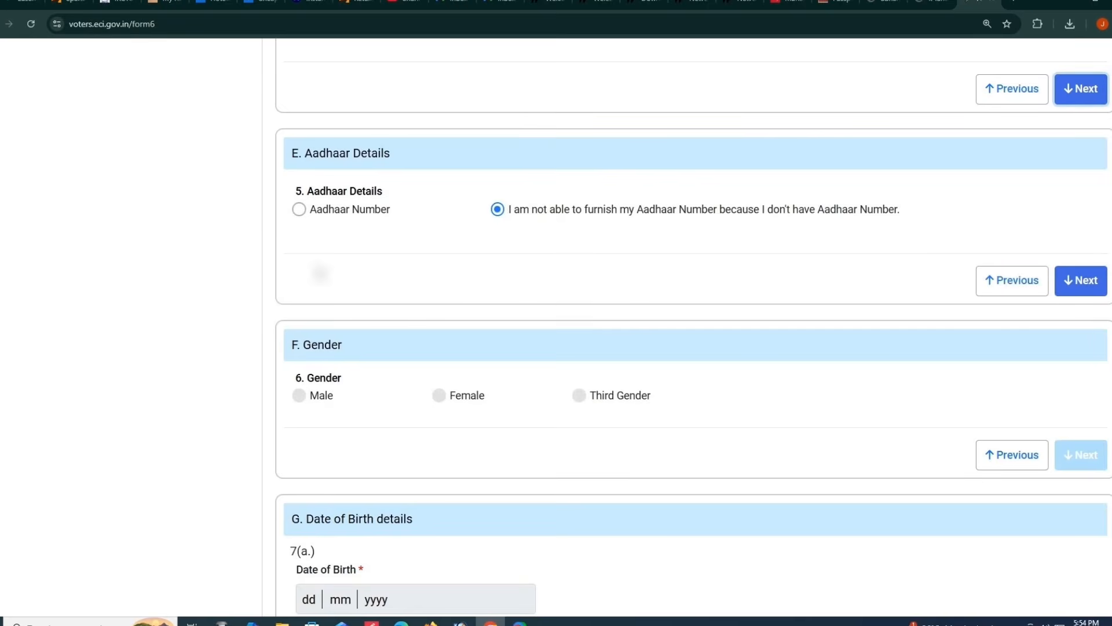
click(299, 209)
click(305, 273)
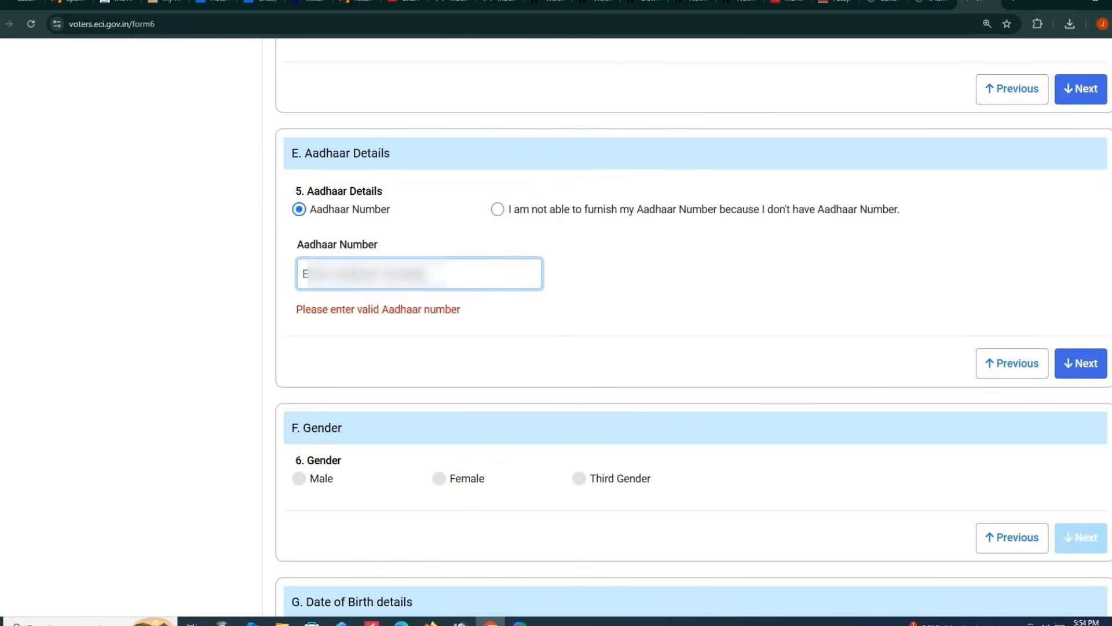
text(?????)
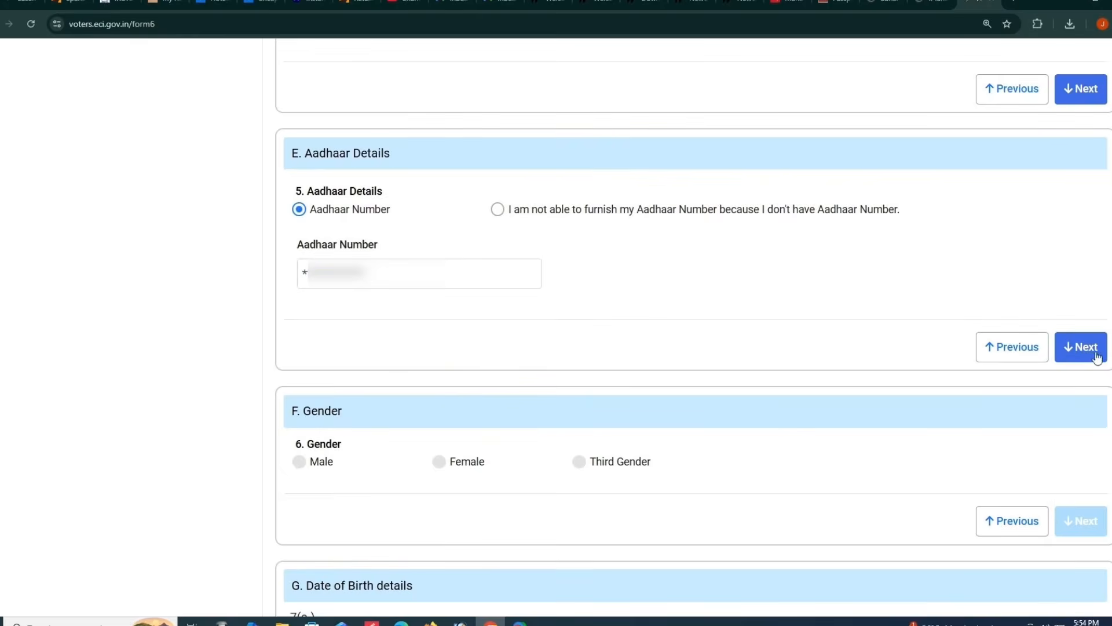
click(1093, 359)
click(438, 204)
click(1081, 263)
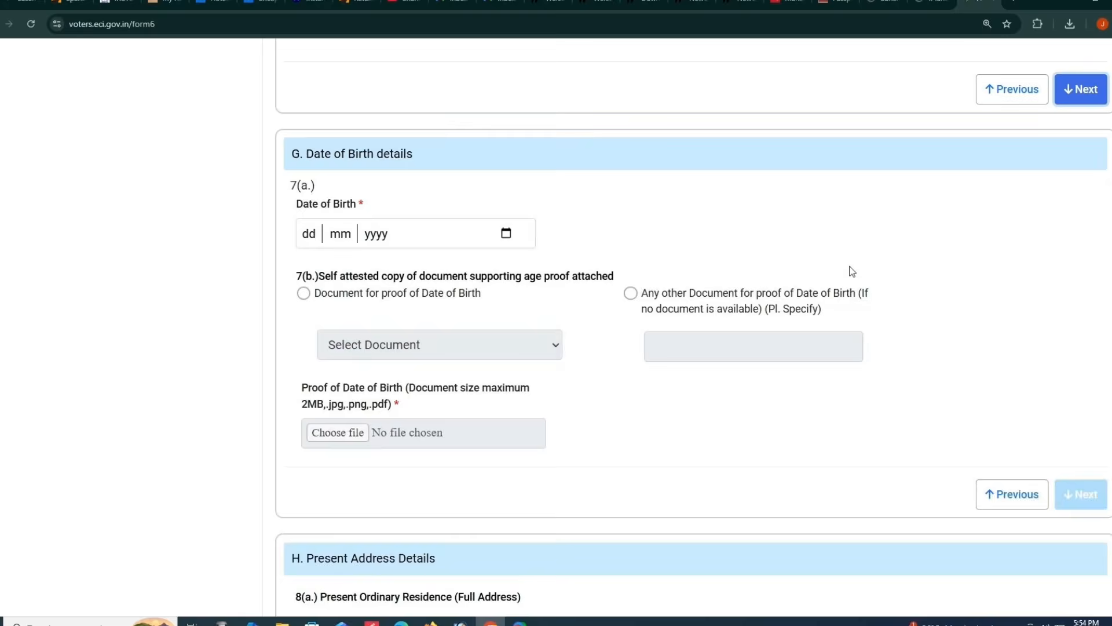
- Pick the applicant's birth year, month and day in the date-of-birth calendar
click(510, 233)
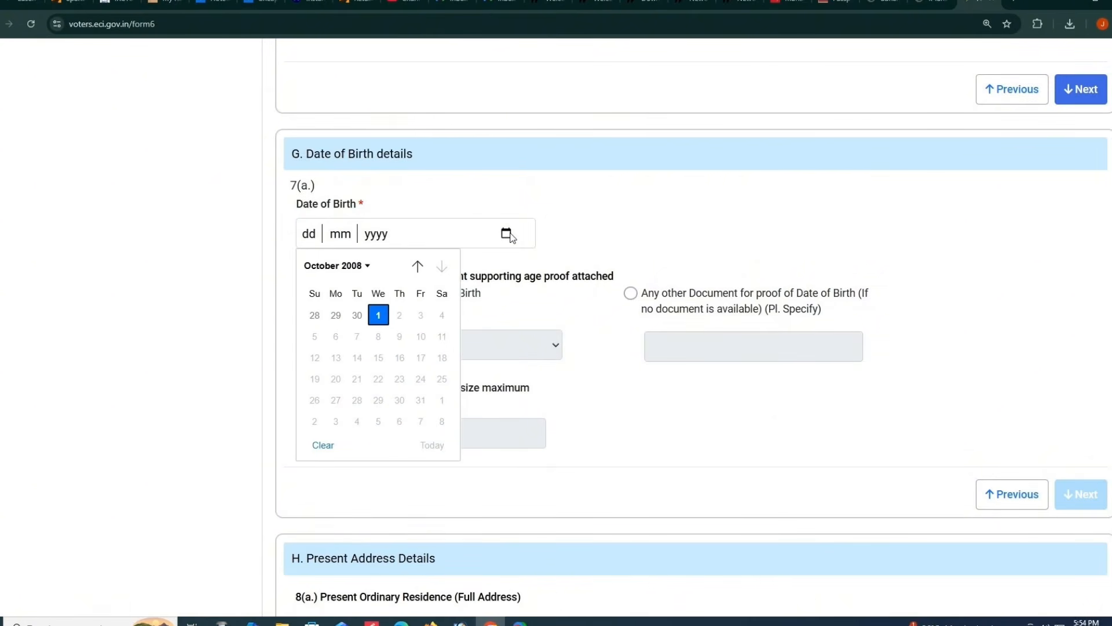
click(368, 265)
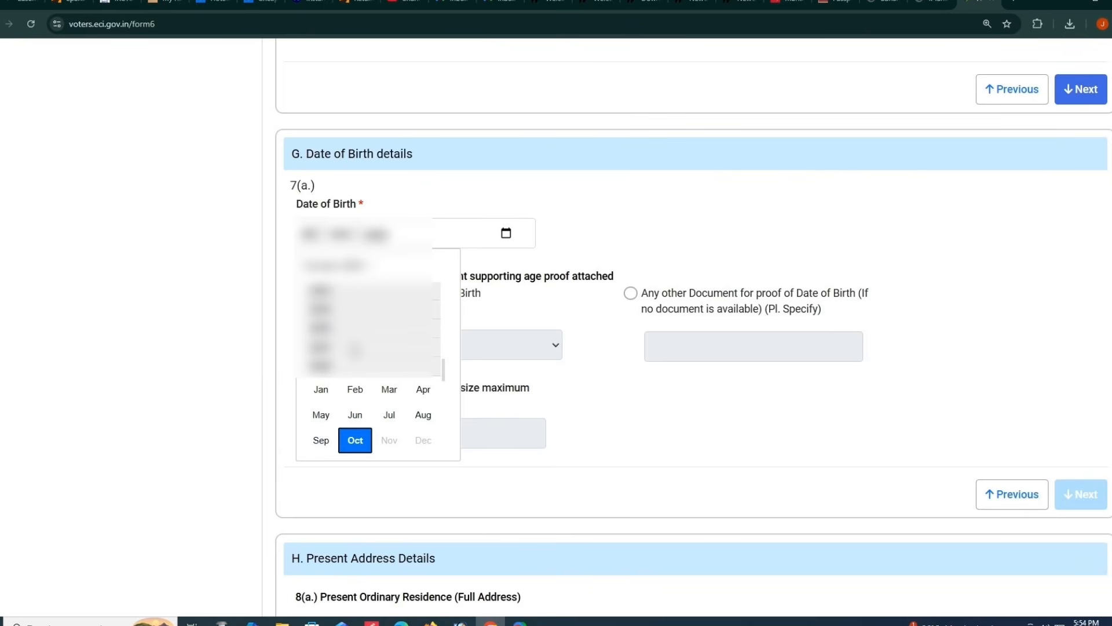
click(319, 310)
click(322, 383)
click(442, 357)
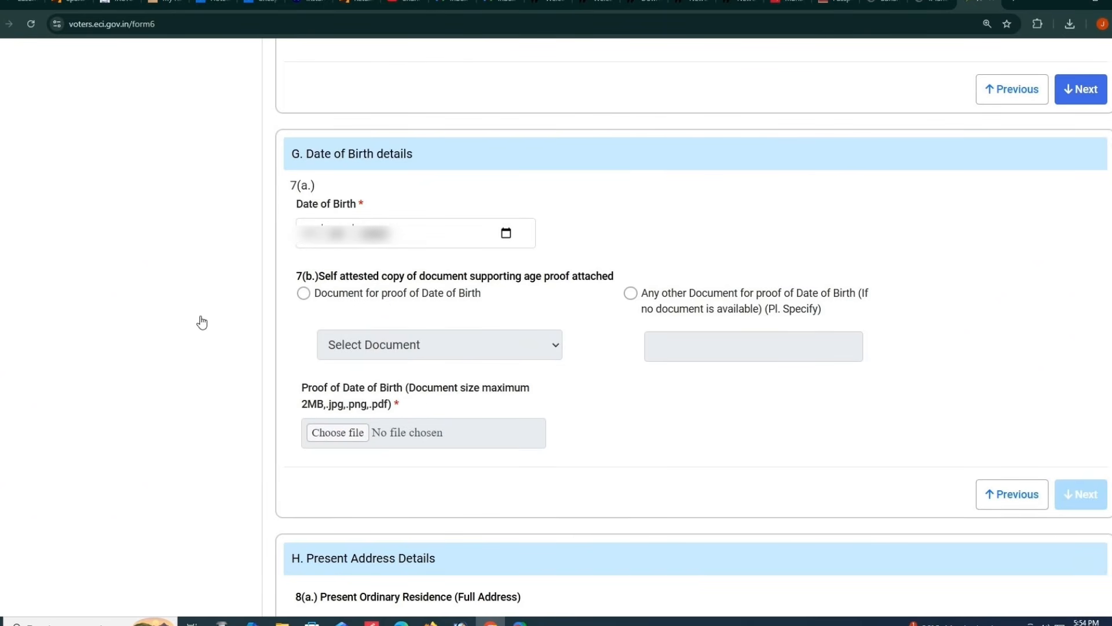
- Choose Certificates of Class X or XII as the date-of-birth proof document
click(302, 294)
click(385, 348)
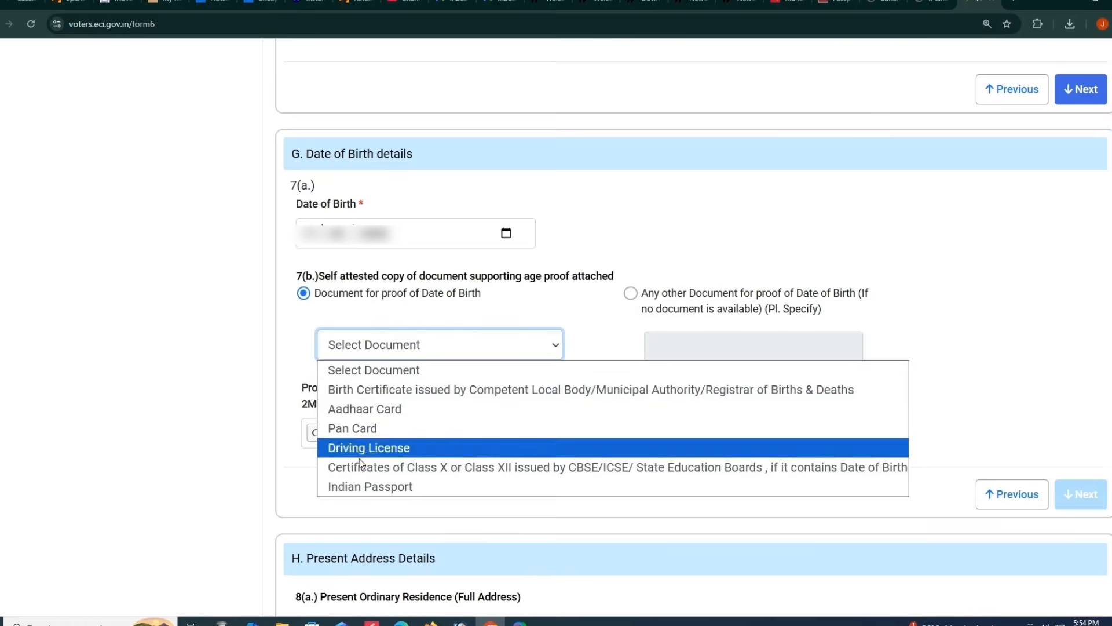
click(376, 466)
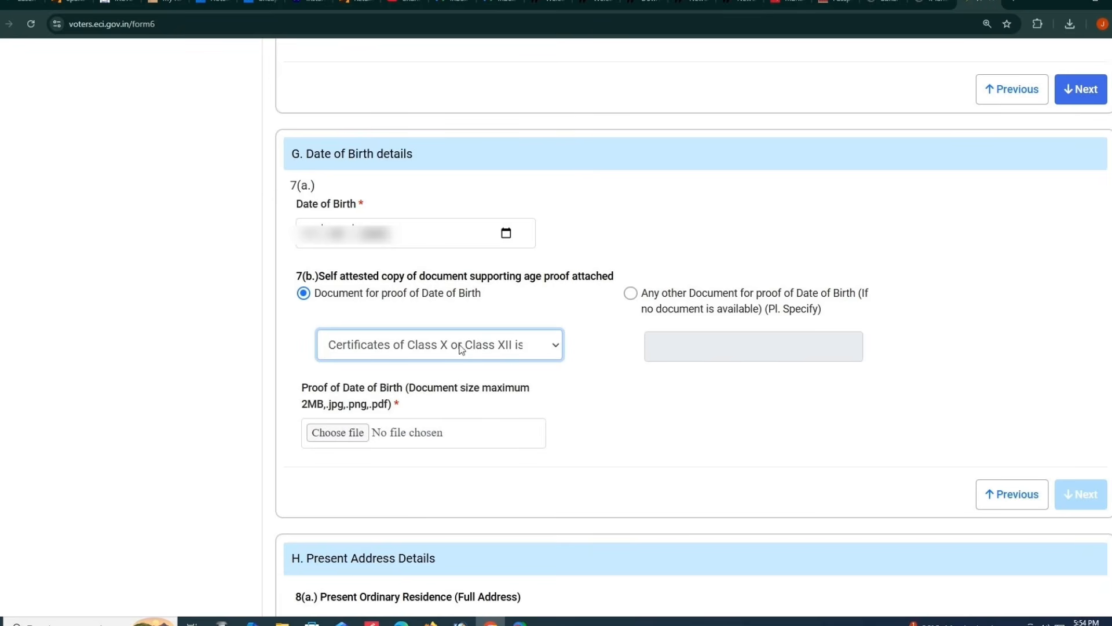
click(400, 354)
click(387, 392)
click(447, 352)
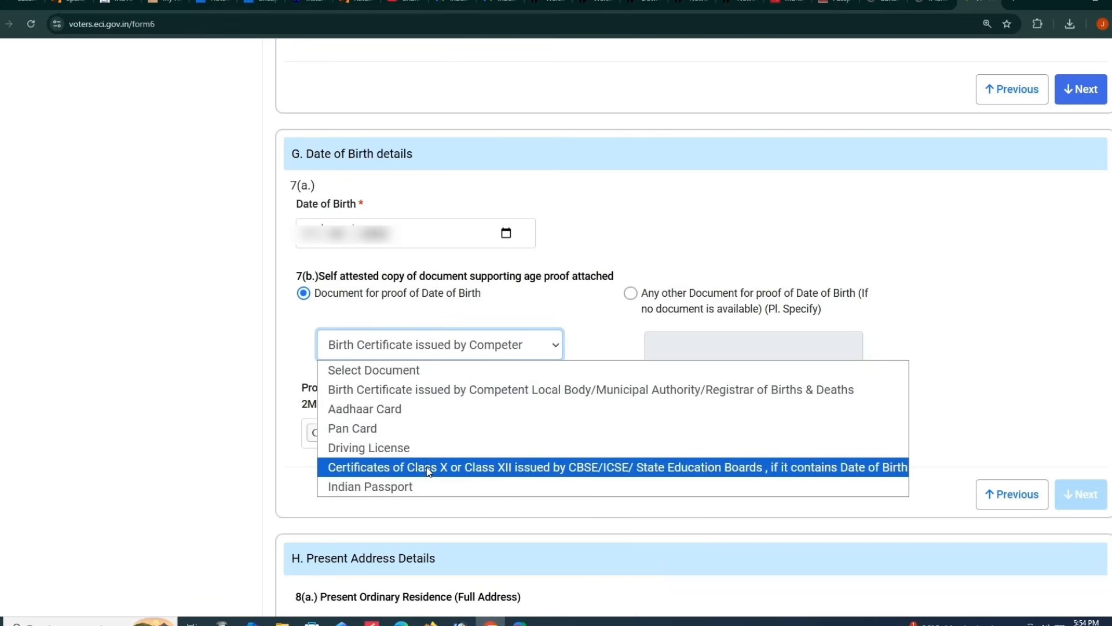
click(428, 468)
- Attach the date-of-birth proof PDF and continue to Present Address Details
click(351, 434)
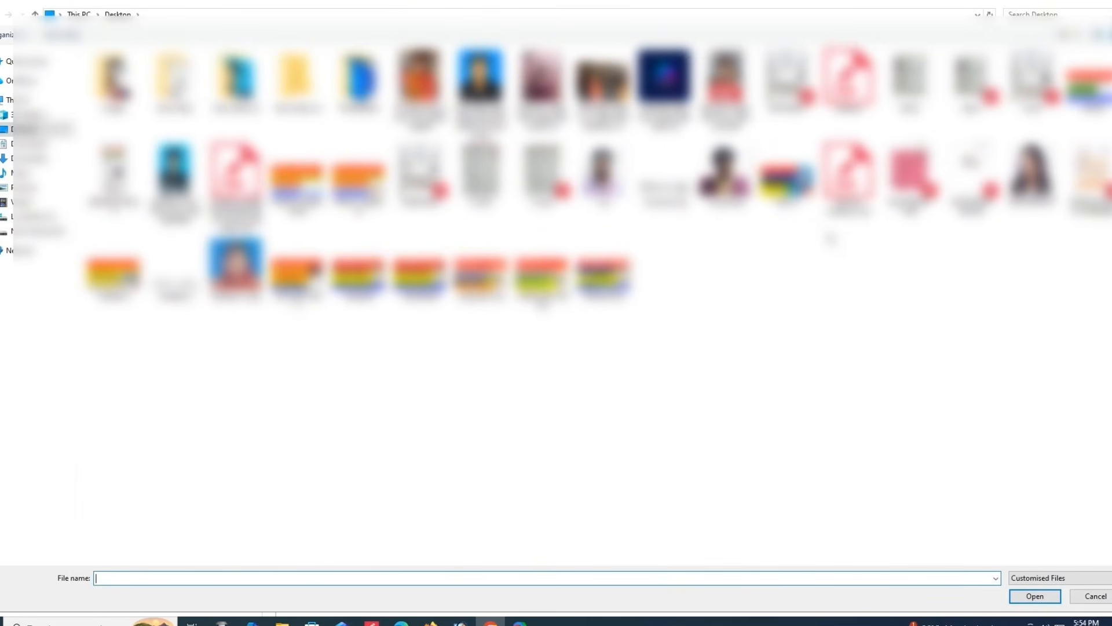
click(909, 186)
key(Return)
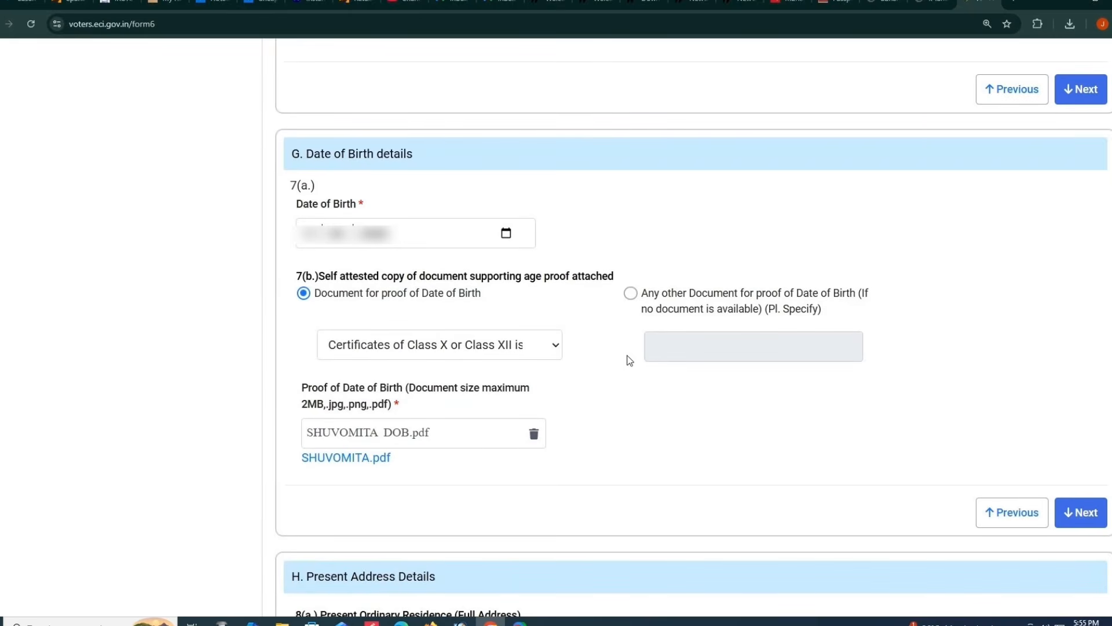
click(1081, 512)
- Fill in the present address's house number, street and village or town
click(359, 244)
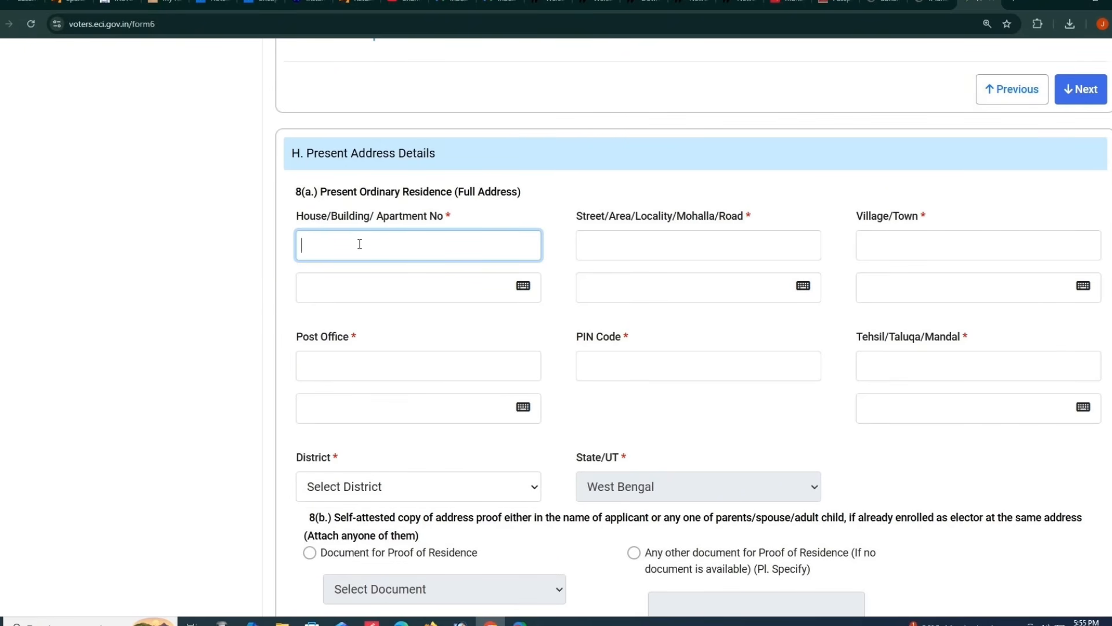
text(N00)
click(764, 134)
click(663, 242)
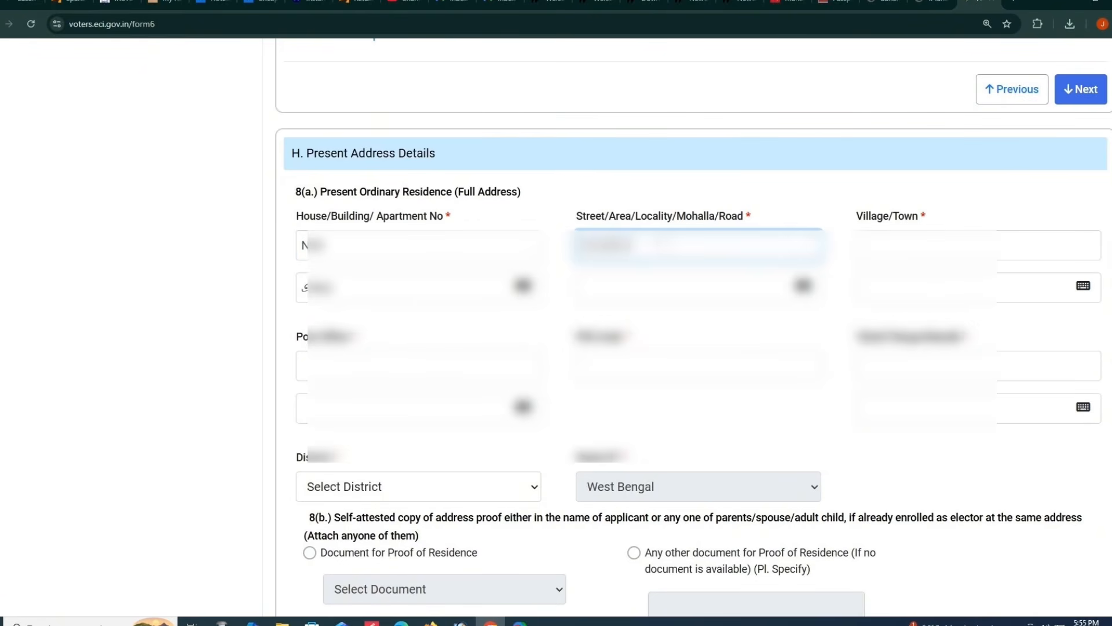
scroll(814, 226, up, 1)
click(903, 306)
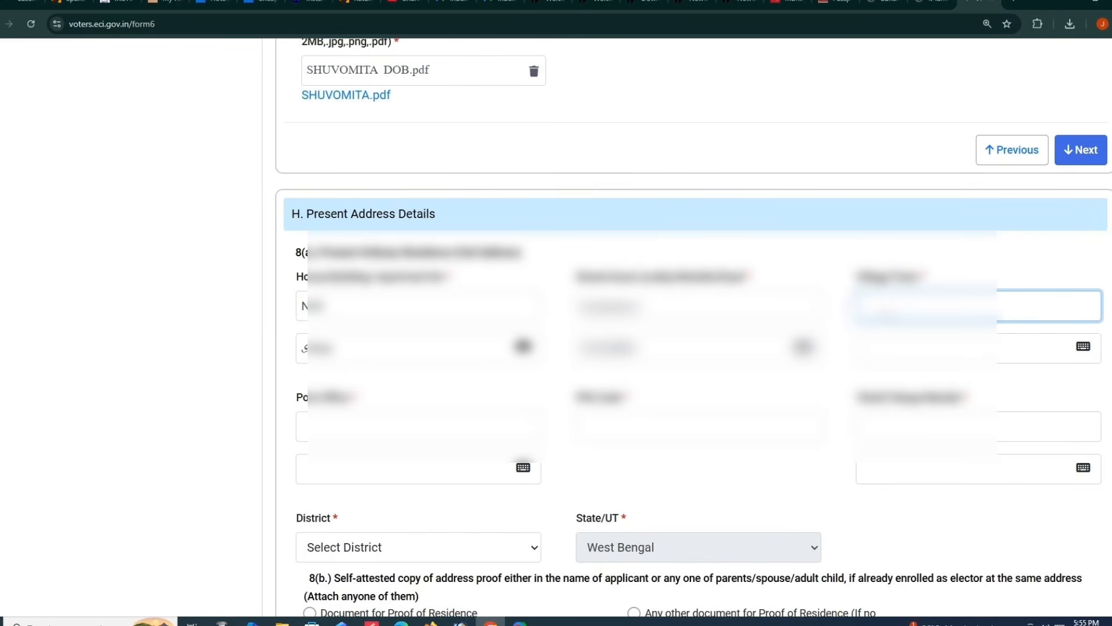
text(agar)
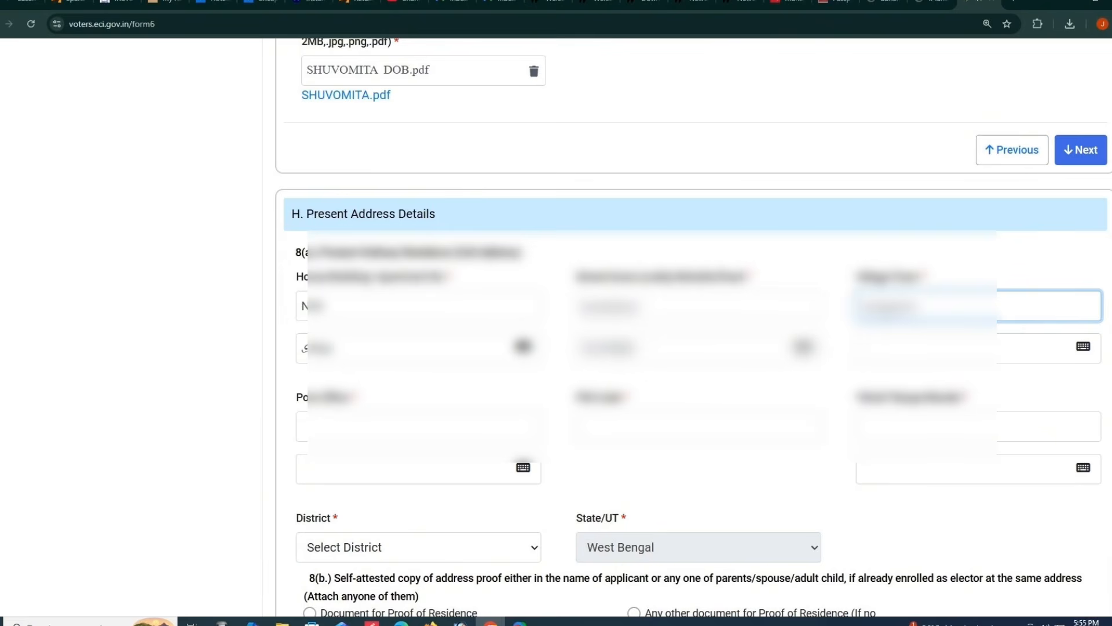
text(para)
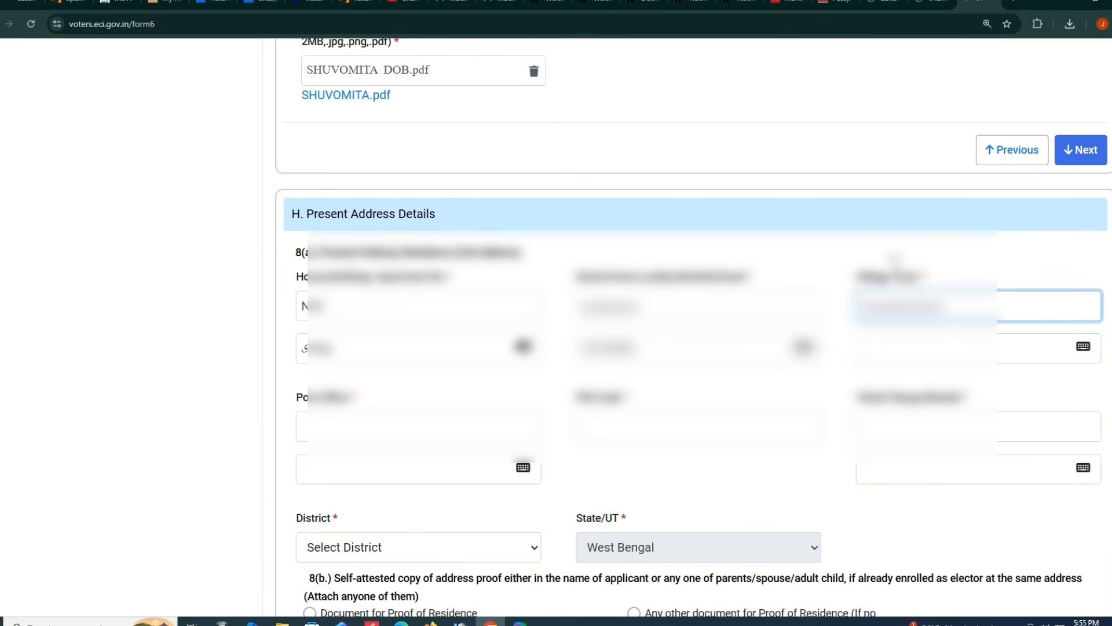
click(895, 258)
- Enter the post office, pin code and ward, and select NADIA as district
click(371, 426)
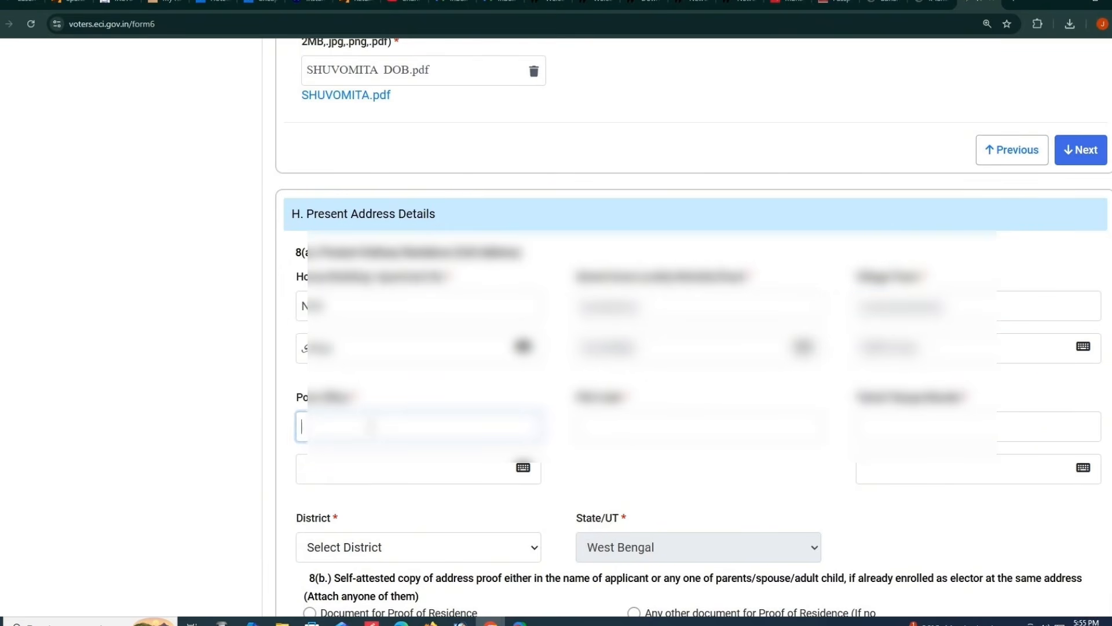
text(Naihati)
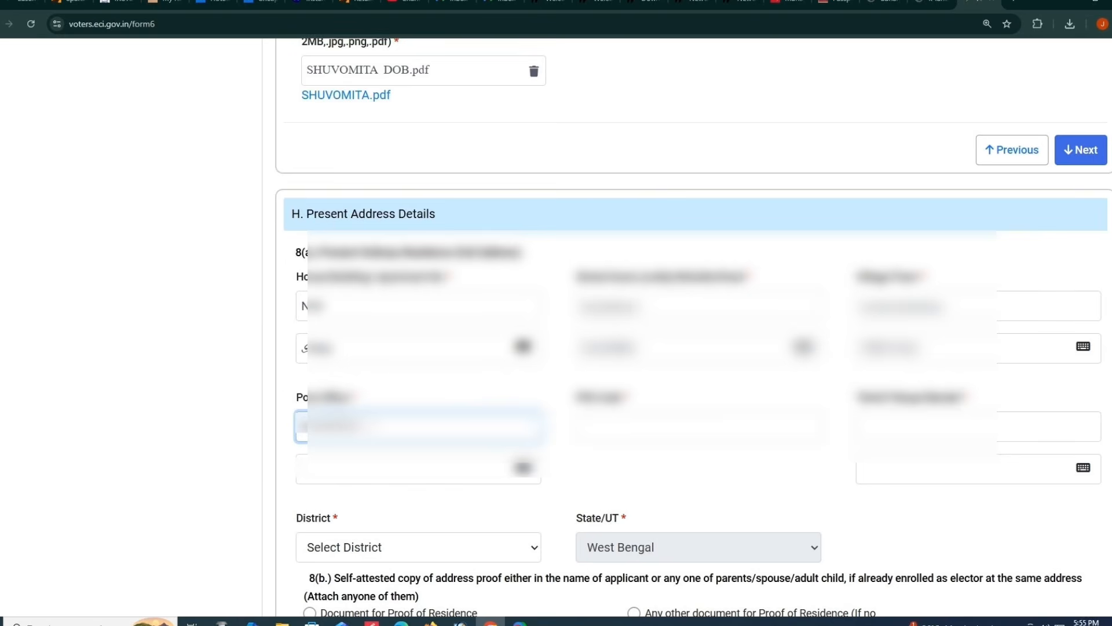
click(580, 429)
text(71)
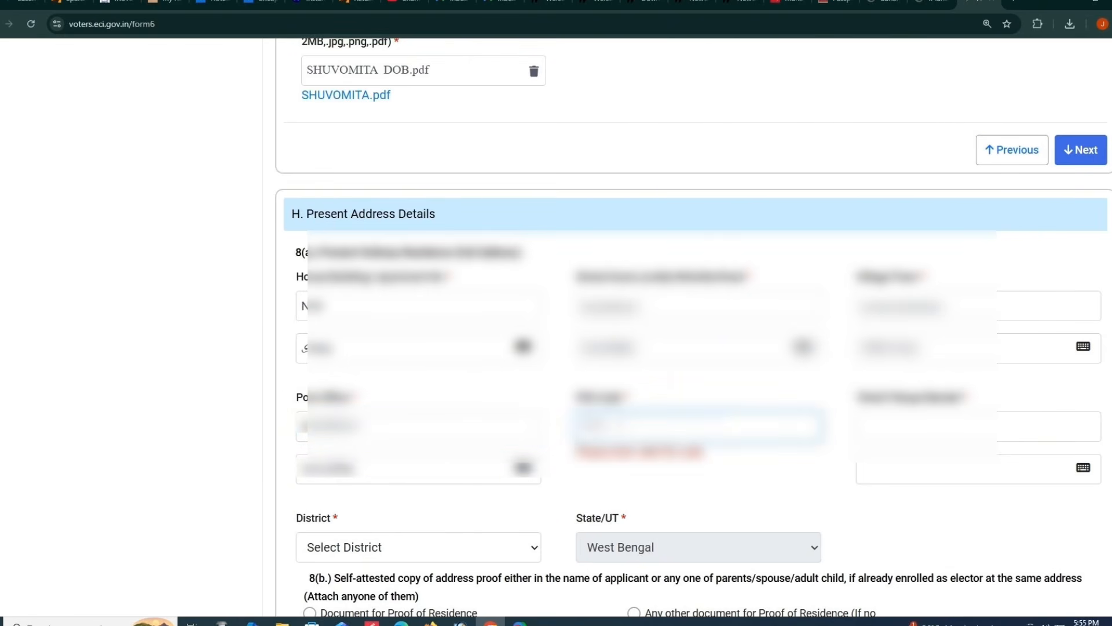
text(5)
click(889, 418)
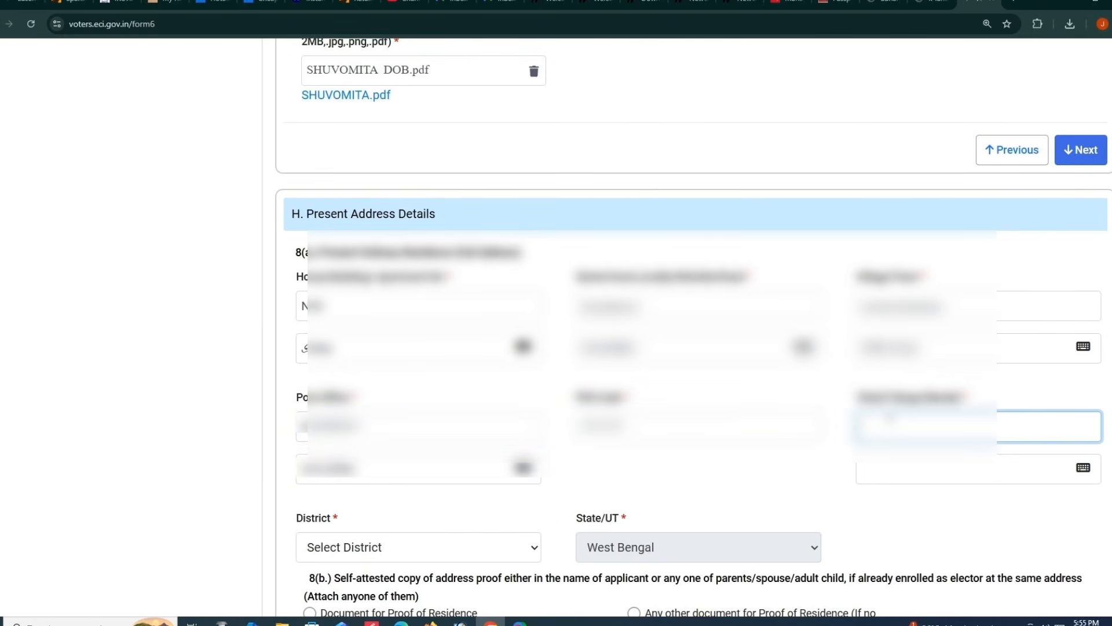
text(Ward no 5)
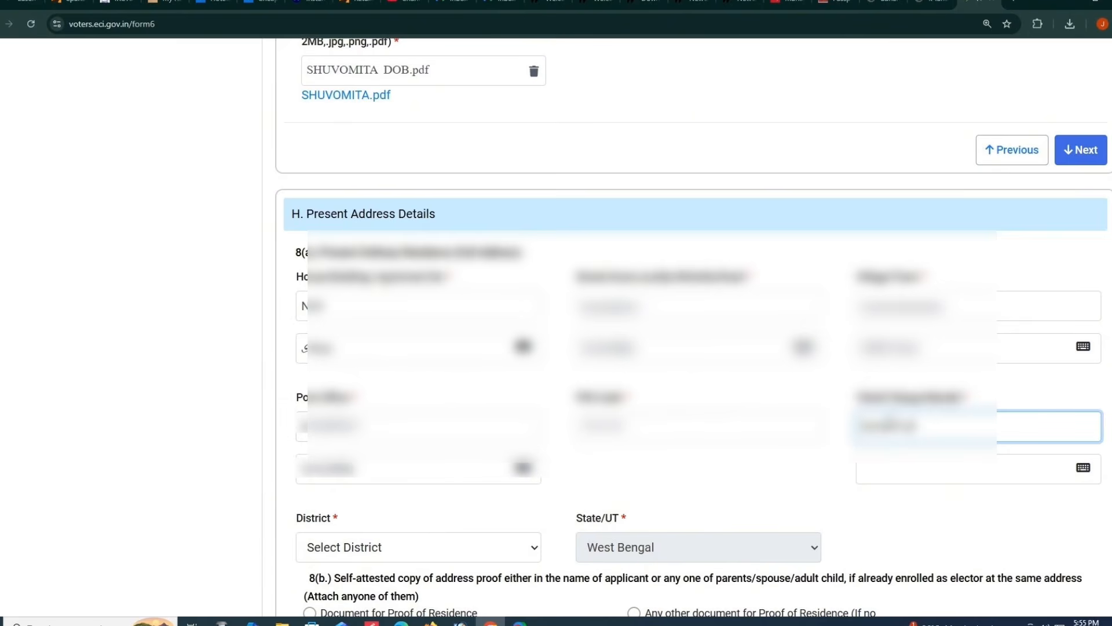
click(743, 492)
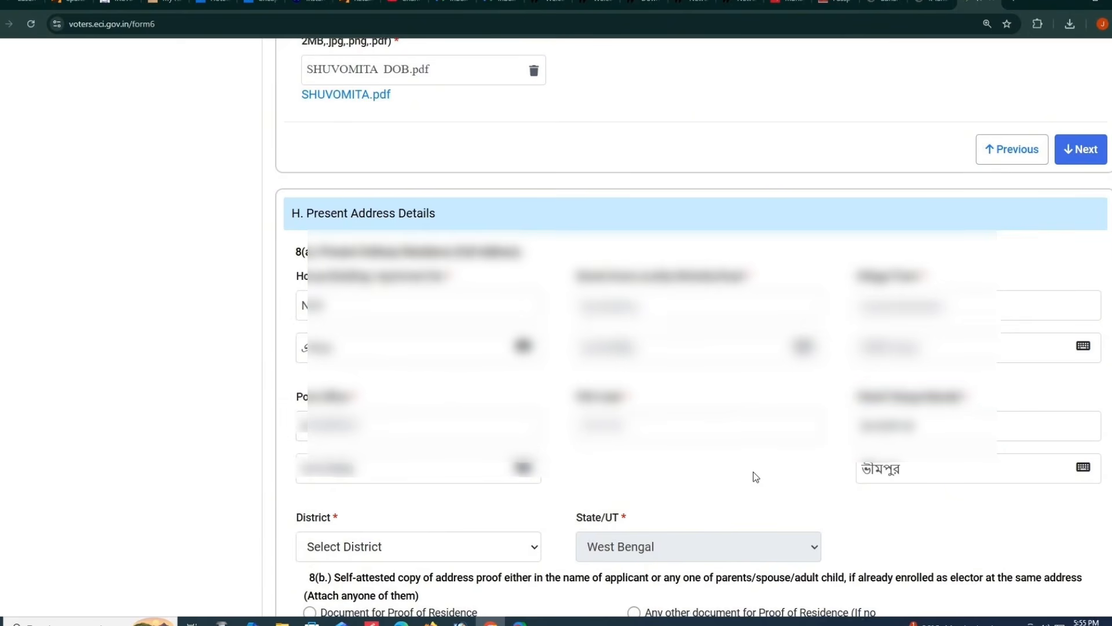
scroll(753, 472, down, 1)
click(412, 488)
click(349, 530)
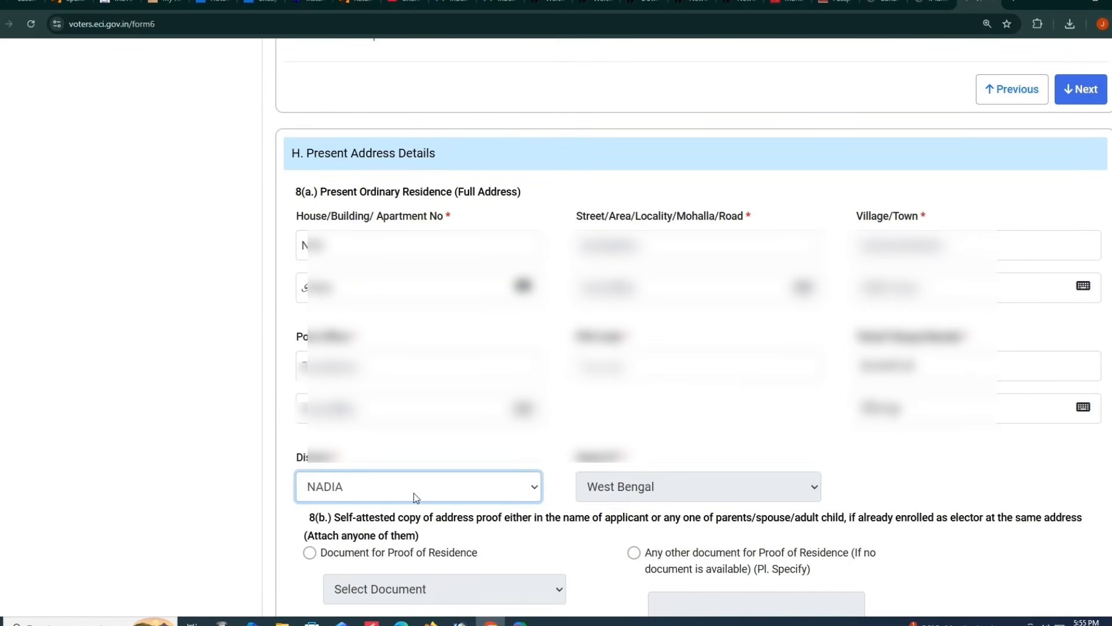
- Attach the Aadhaar Card PDF as the proof-of-residence document
scroll(414, 492, down, 7)
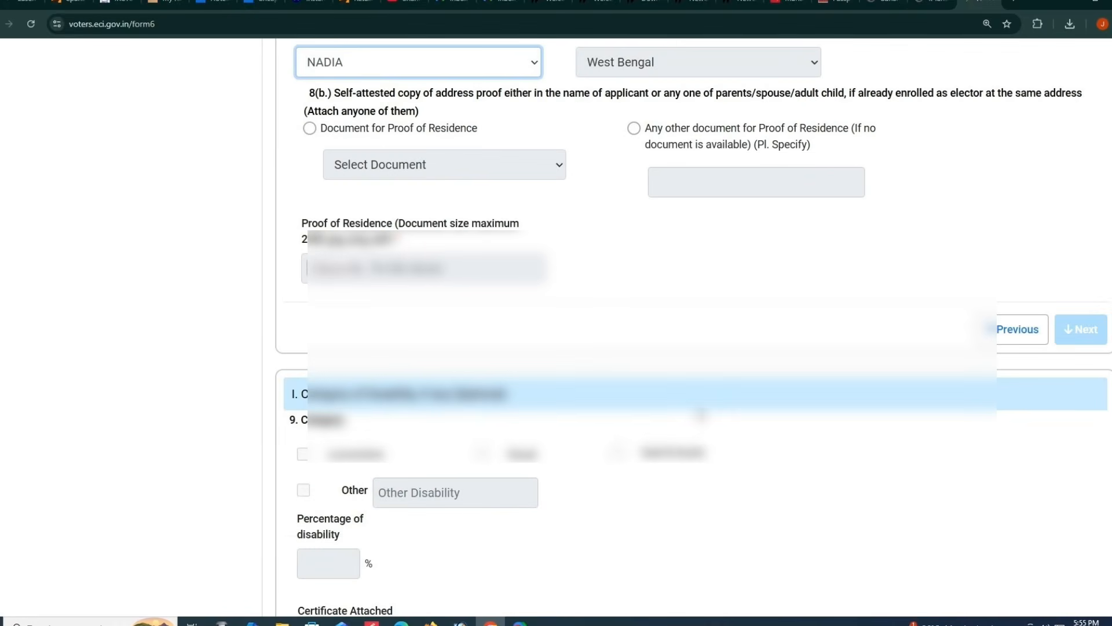
click(309, 128)
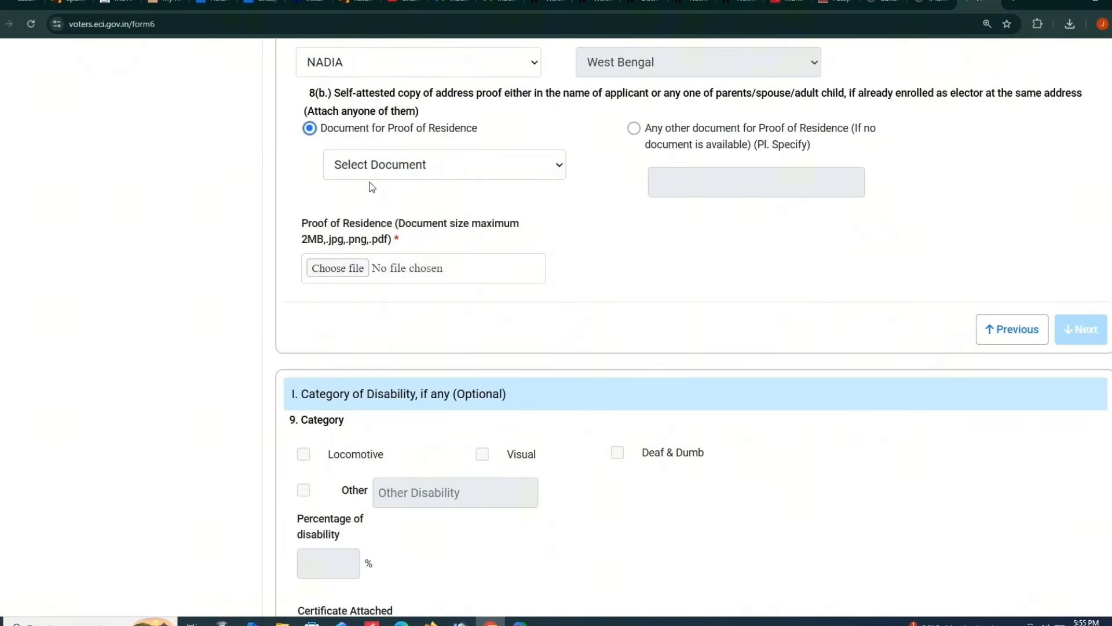
click(423, 169)
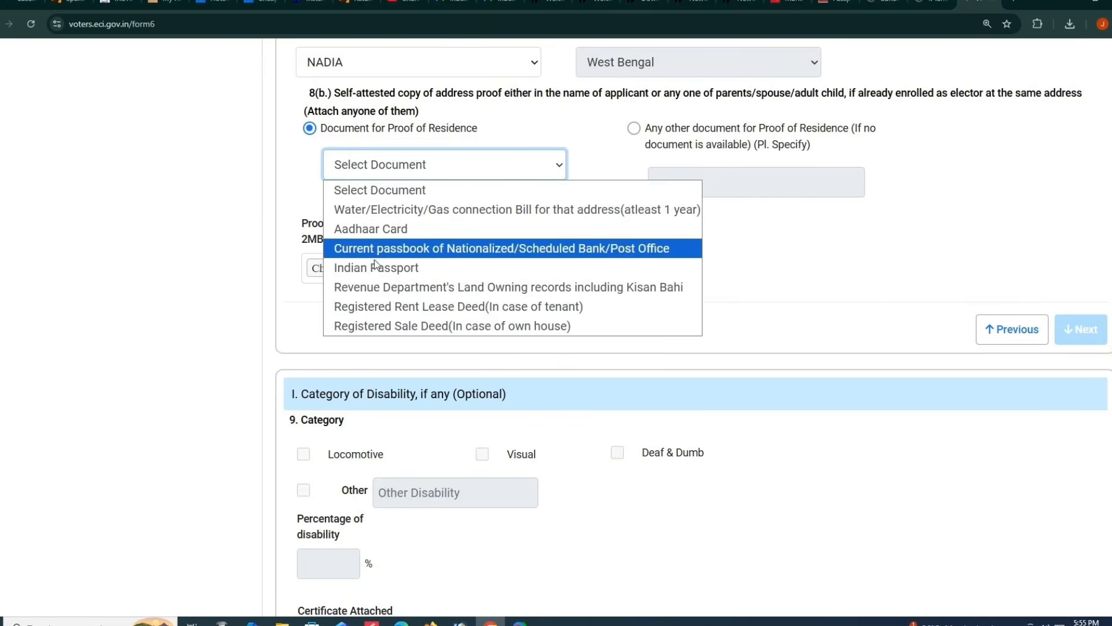
click(375, 229)
click(324, 268)
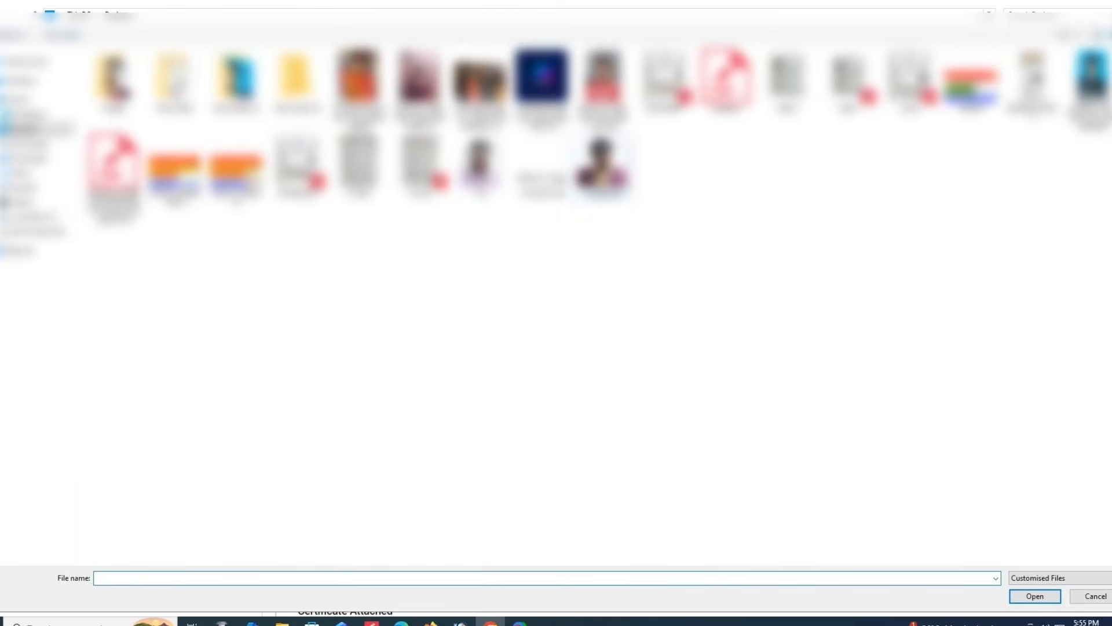
double_click(909, 168)
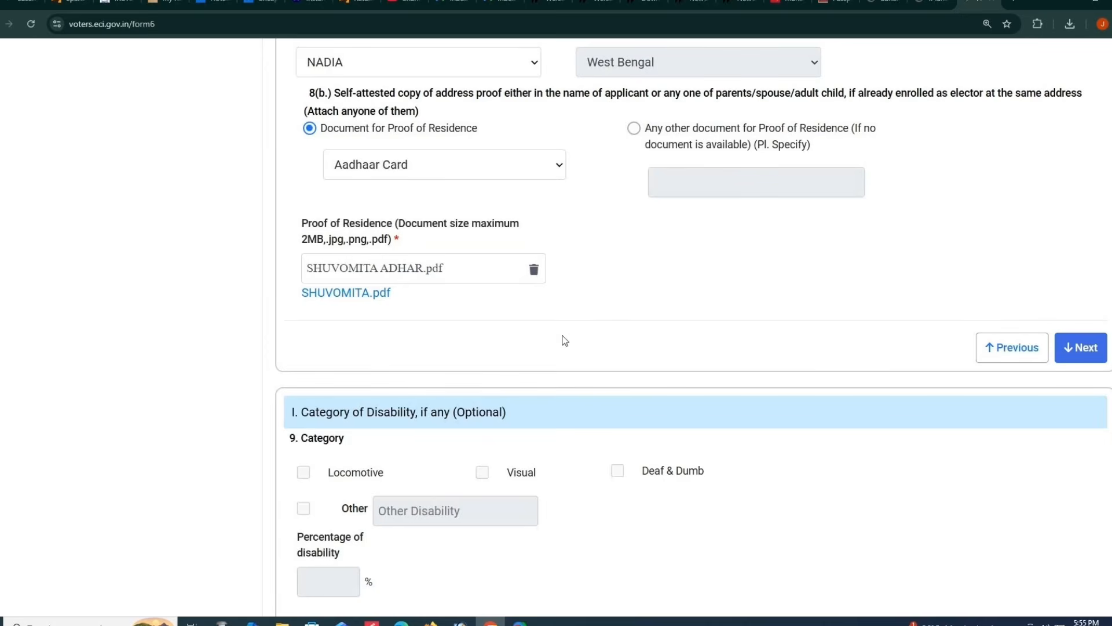
- Skip the disability section and enter the family member's name in section J
click(1094, 354)
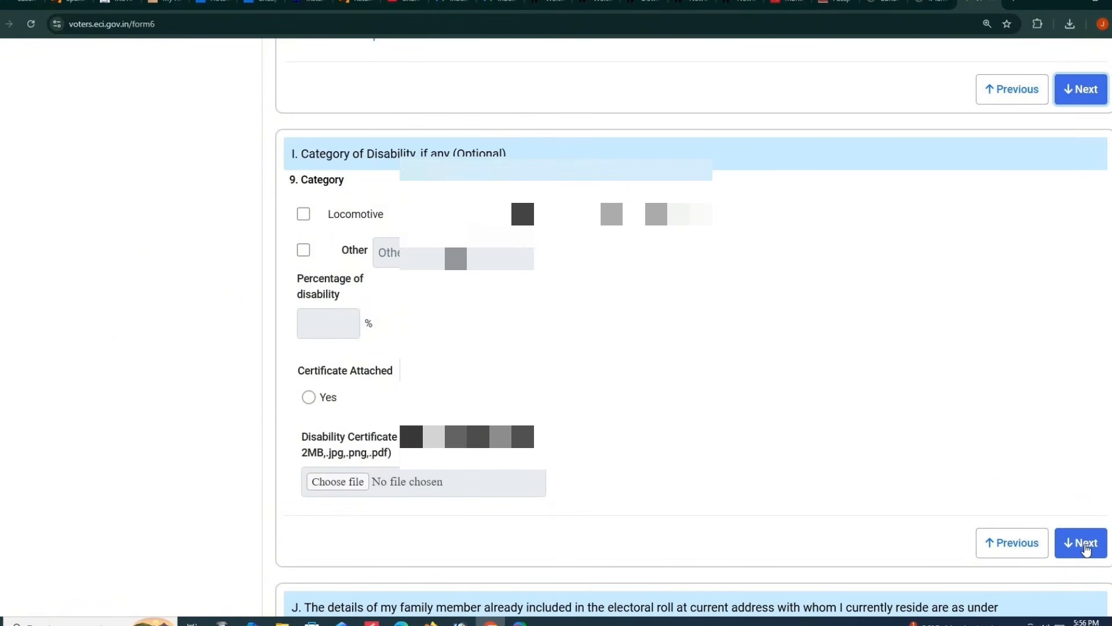
click(1085, 545)
click(420, 250)
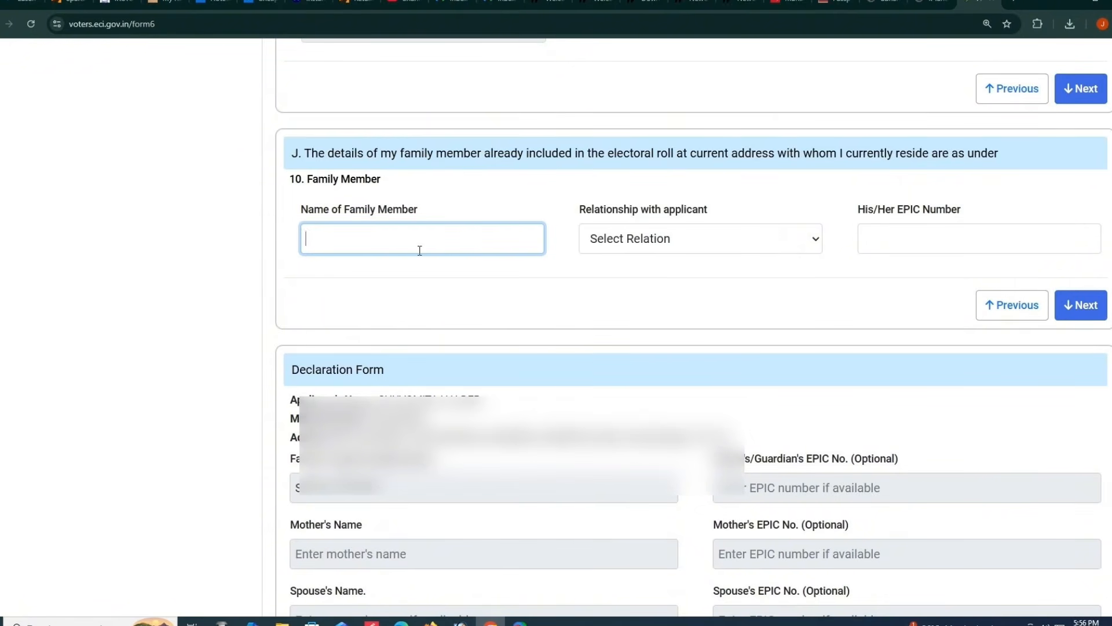
text(......)
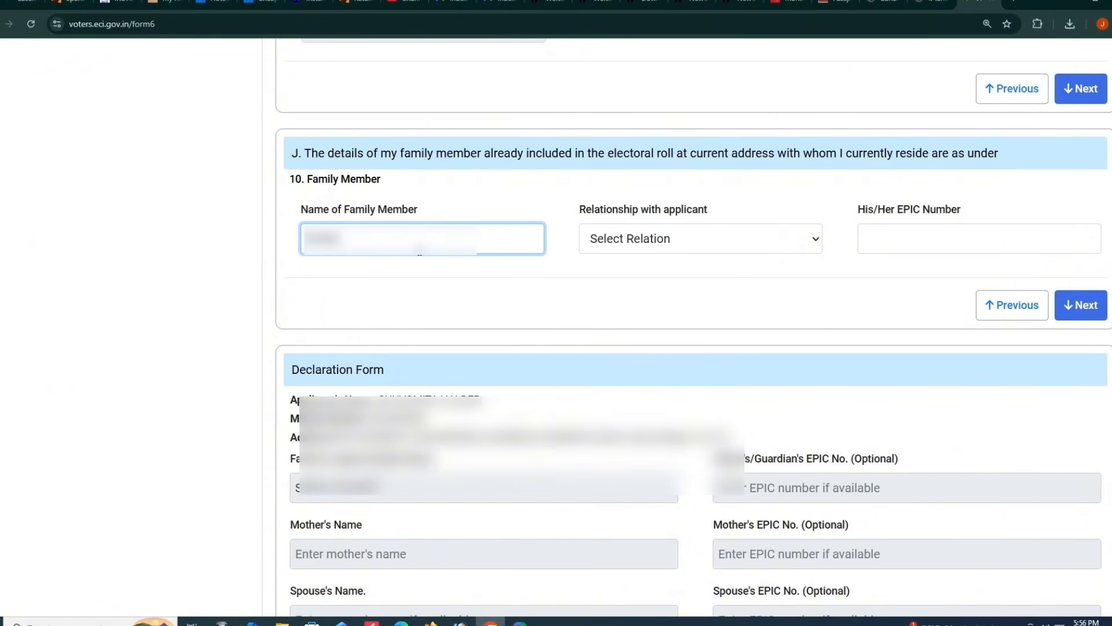
- Set the relationship to Father, enter the father's EPIC number, and continue to the Declaration Form
click(591, 238)
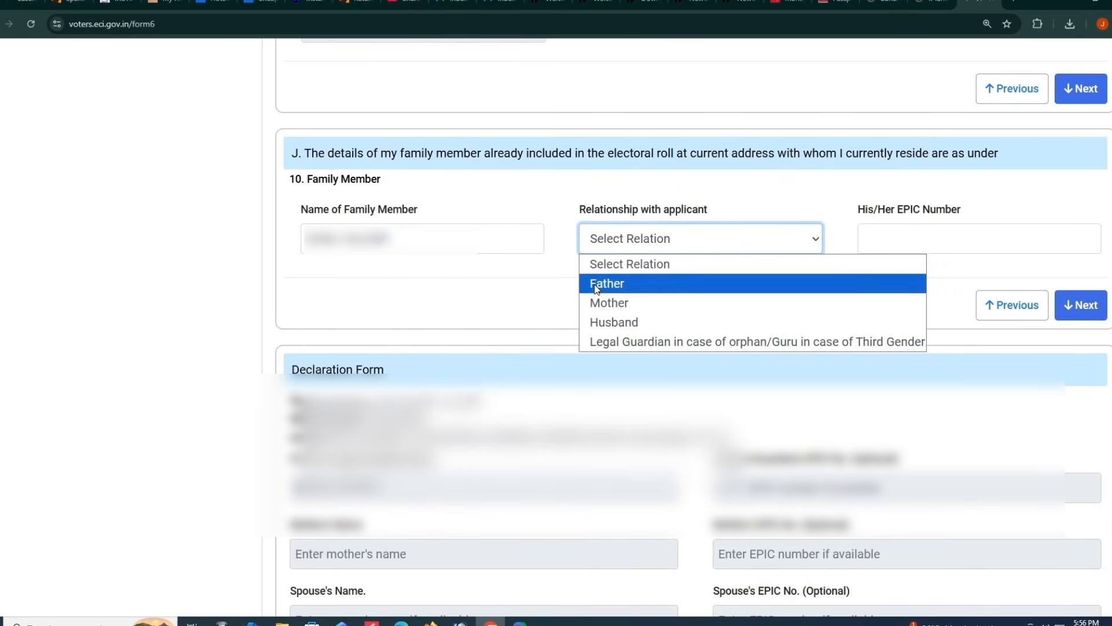
click(597, 289)
click(907, 244)
text(...)
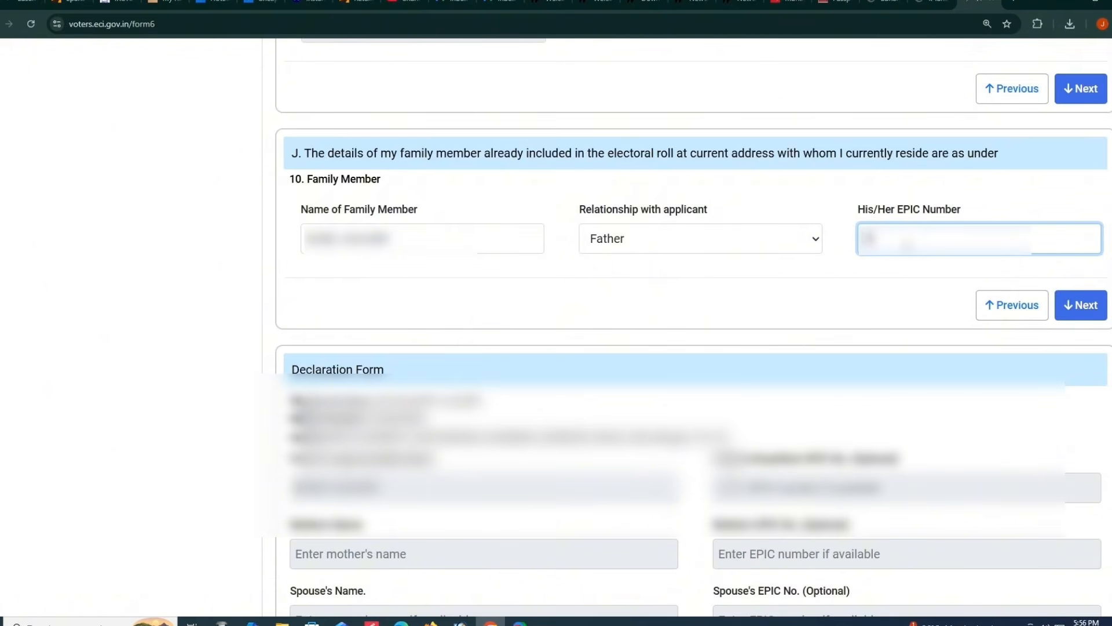
text(...)
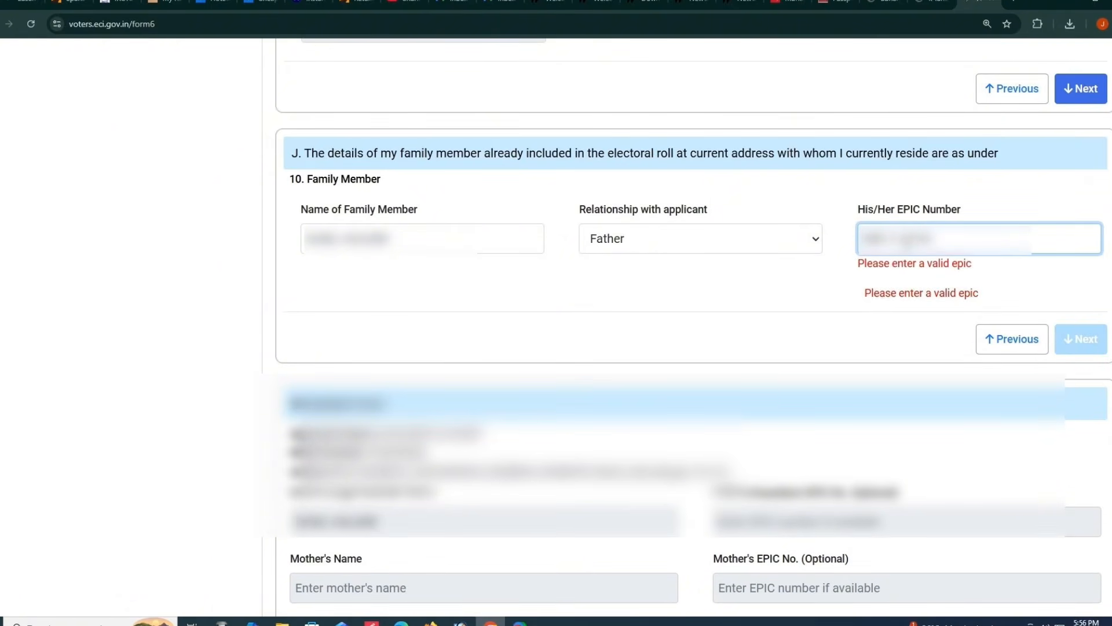
text(...)
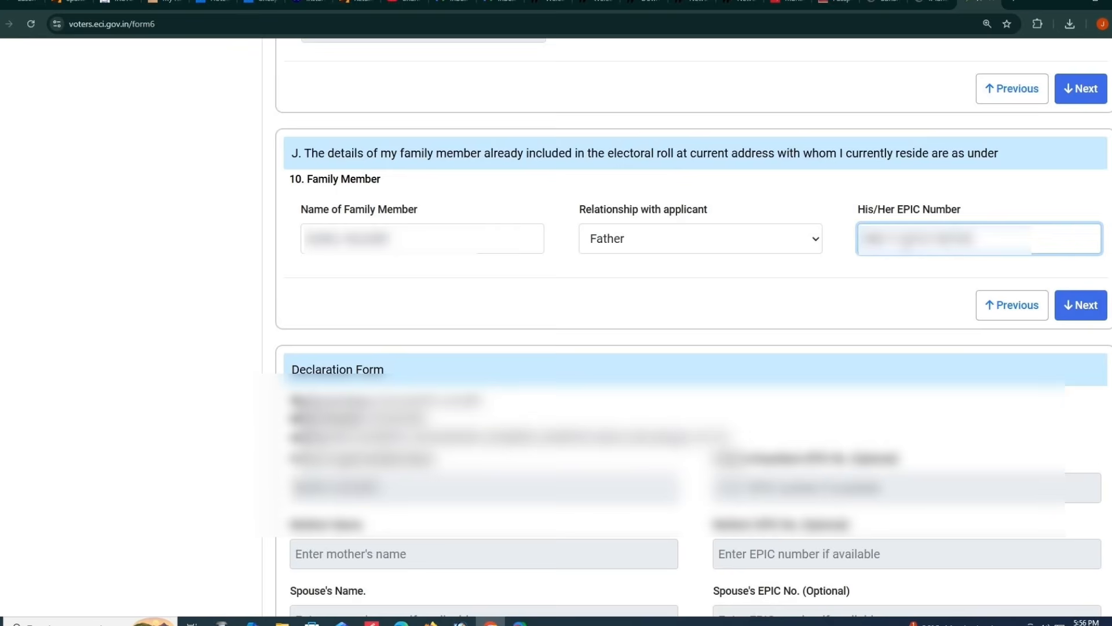
click(893, 296)
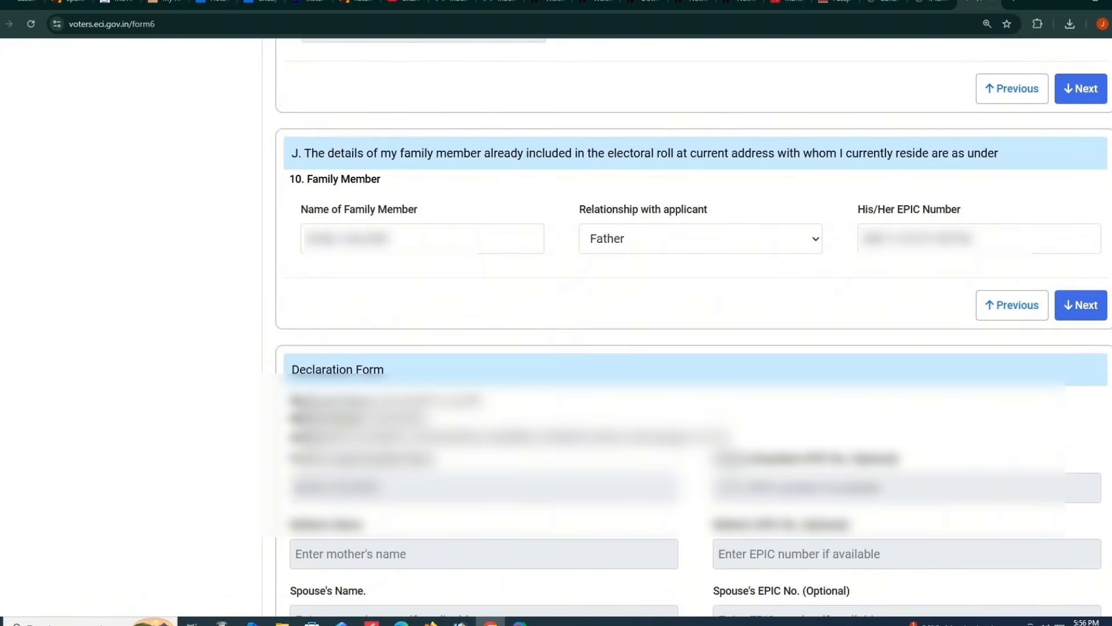
click(1084, 306)
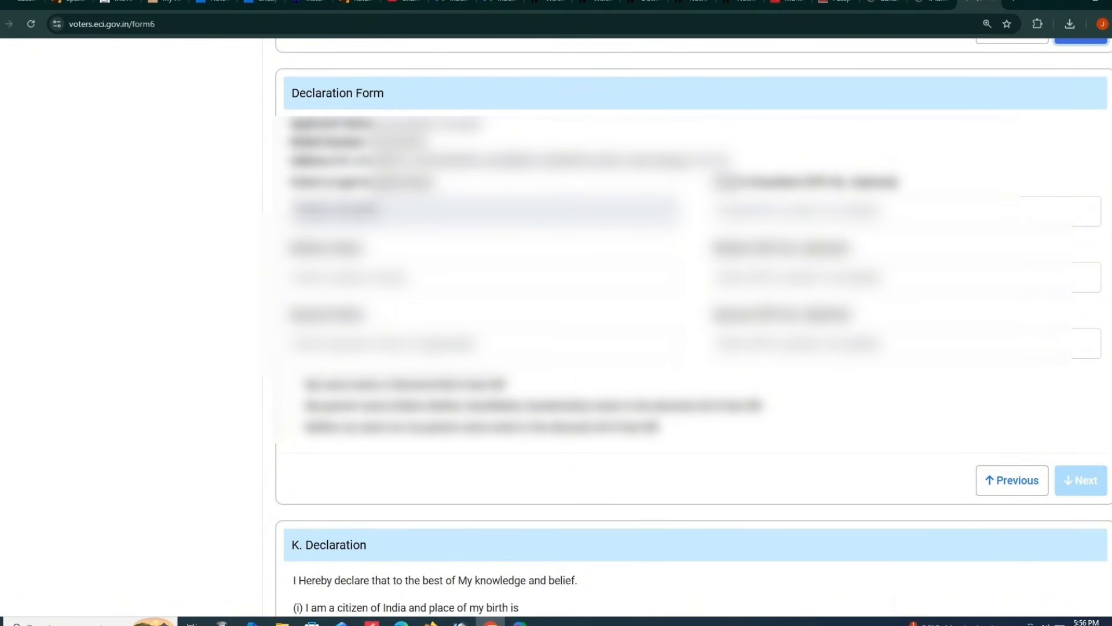
- Fill in the guardian's and the mother's EPIC numbers in the Declaration Form
click(907, 210)
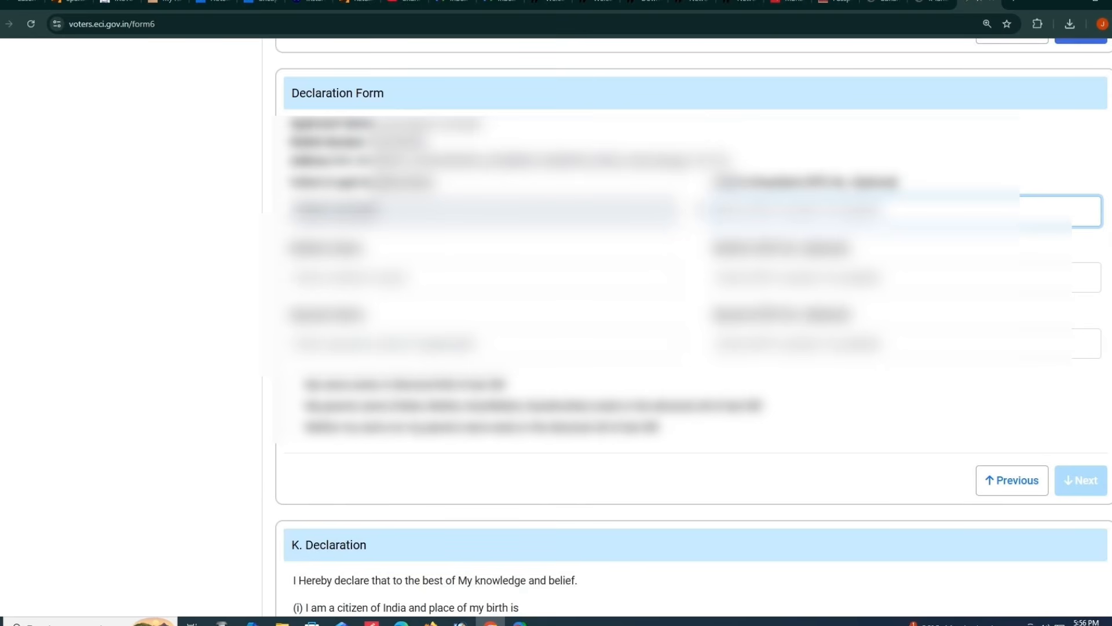
text(???)
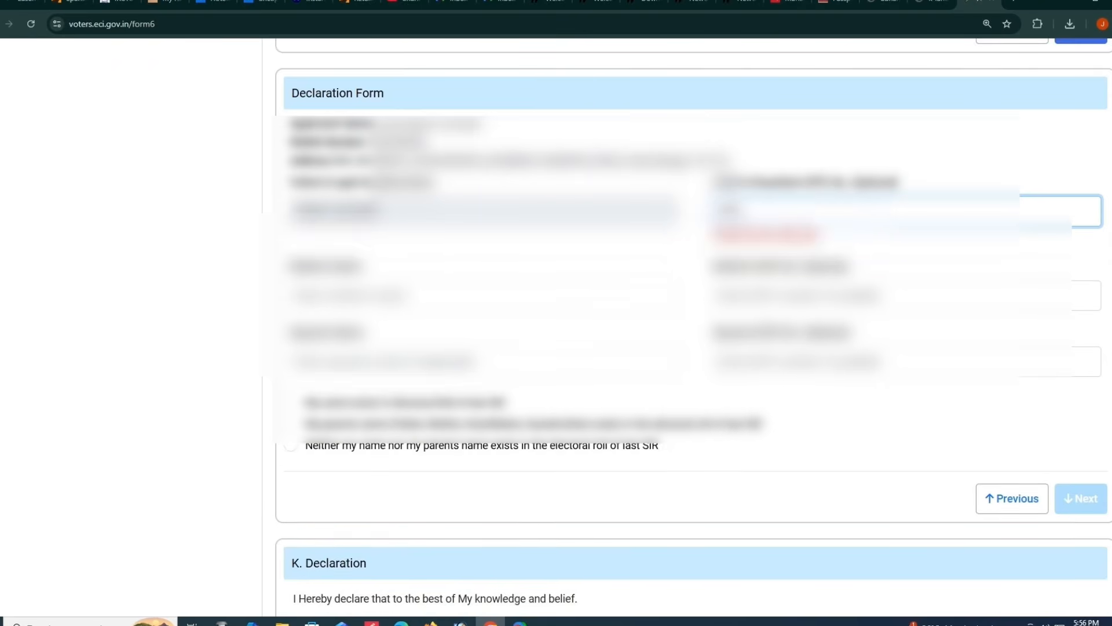
text(??????????)
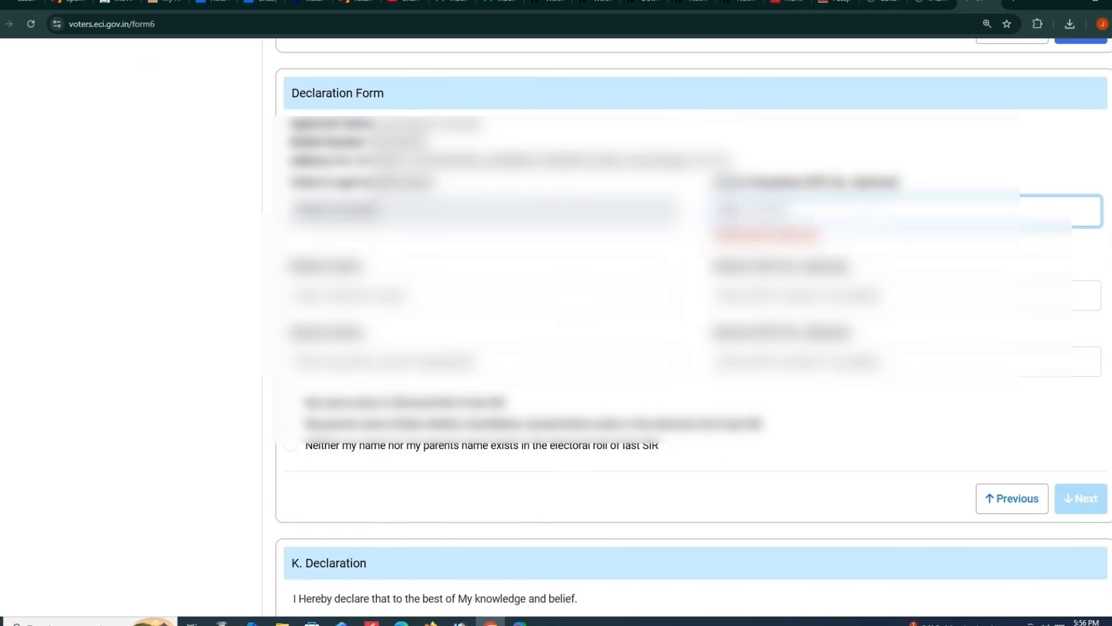
click(843, 170)
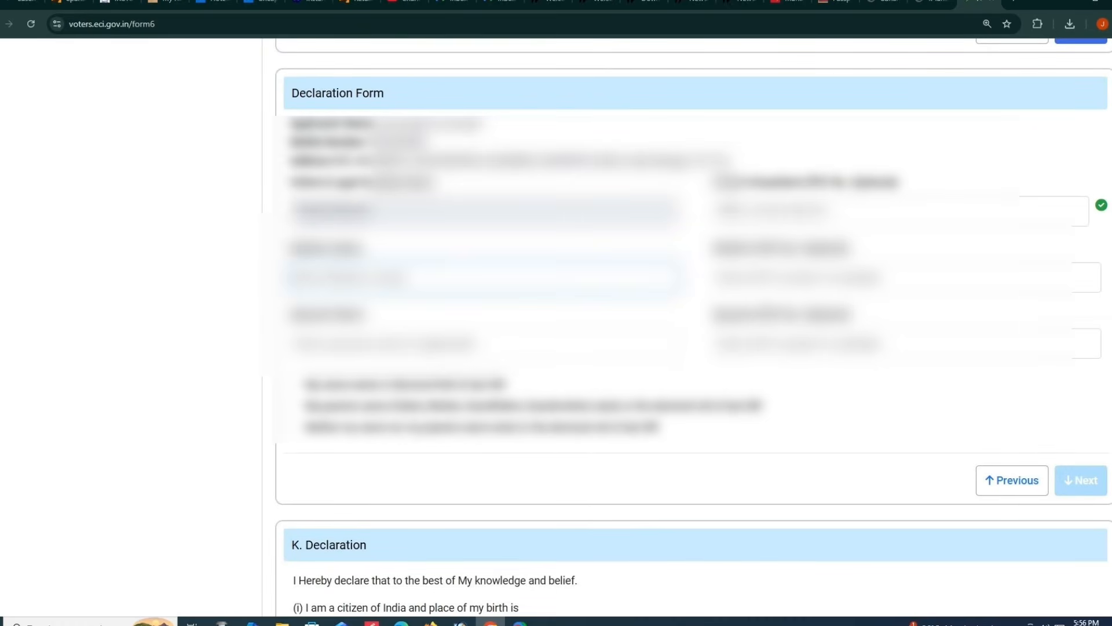
click(764, 285)
text(?)
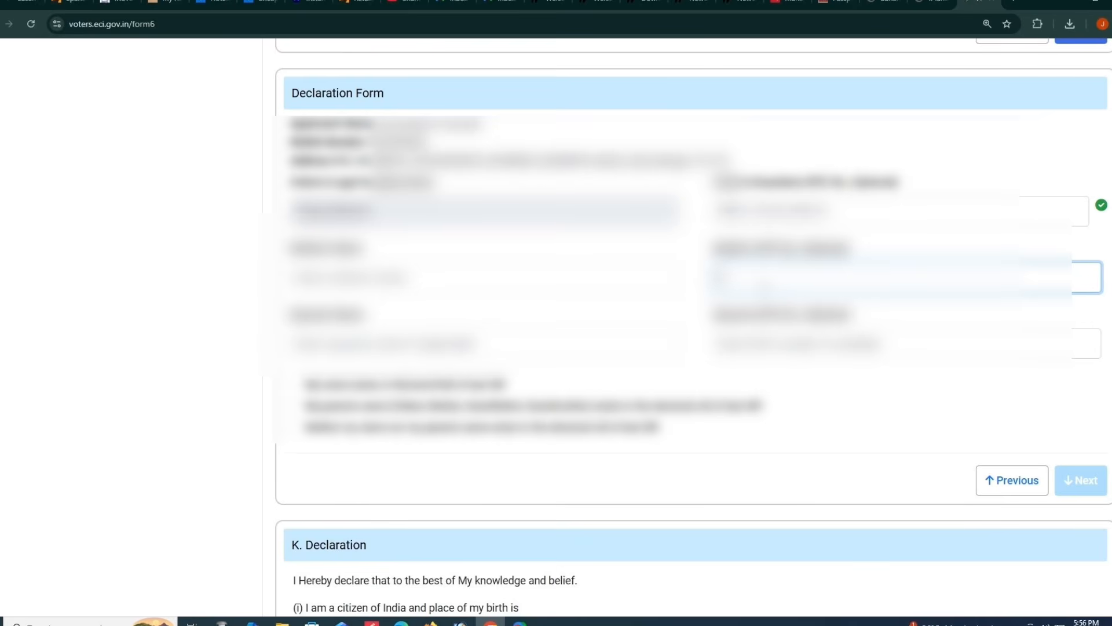
text(????)
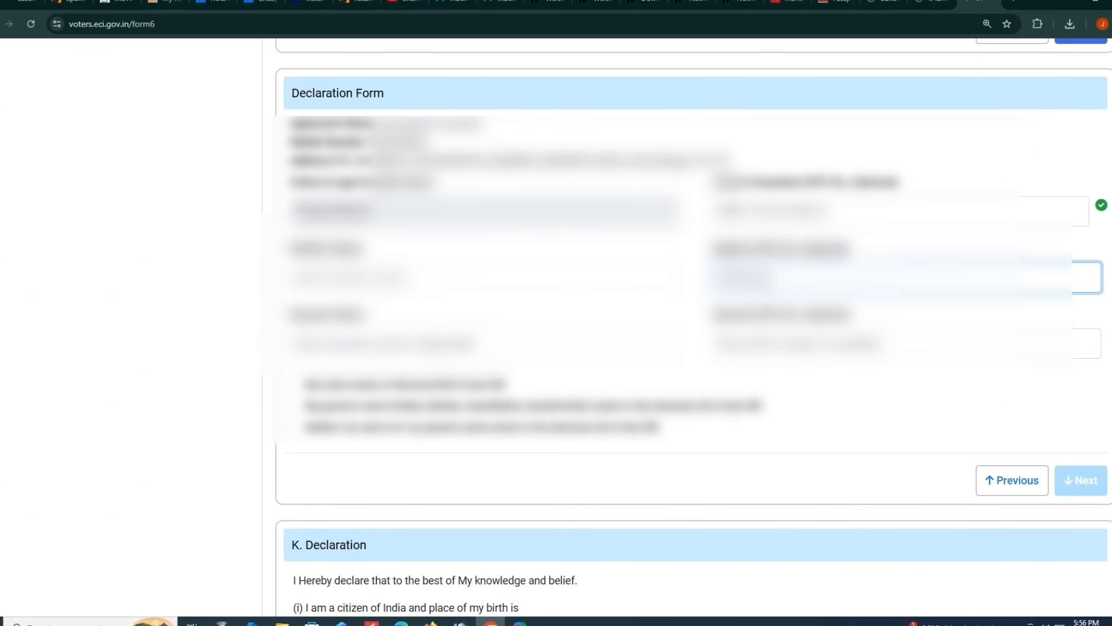
text(??)
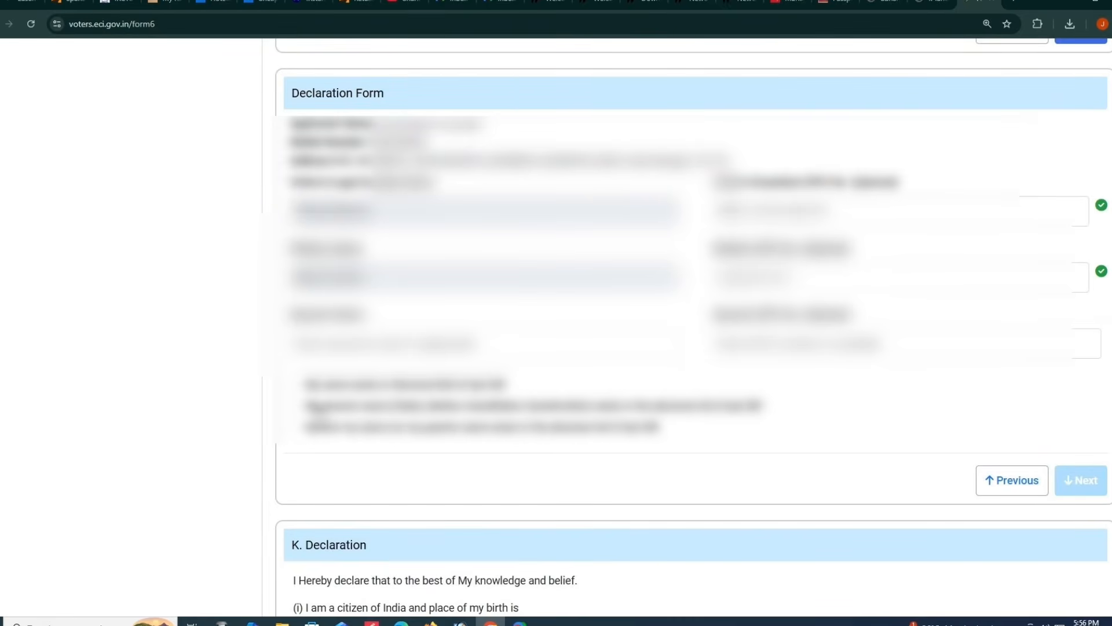
- Read the declaration options and select that a parent's name exists in the last SIR roll
click(609, 349)
click(827, 389)
drag(503, 386, 311, 385)
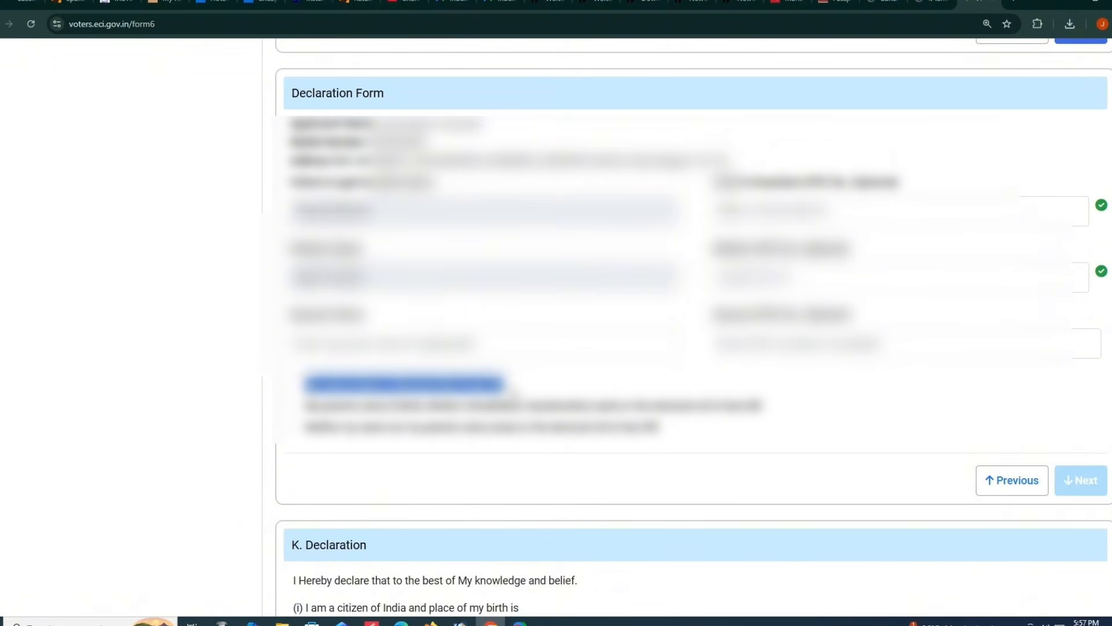
click(778, 407)
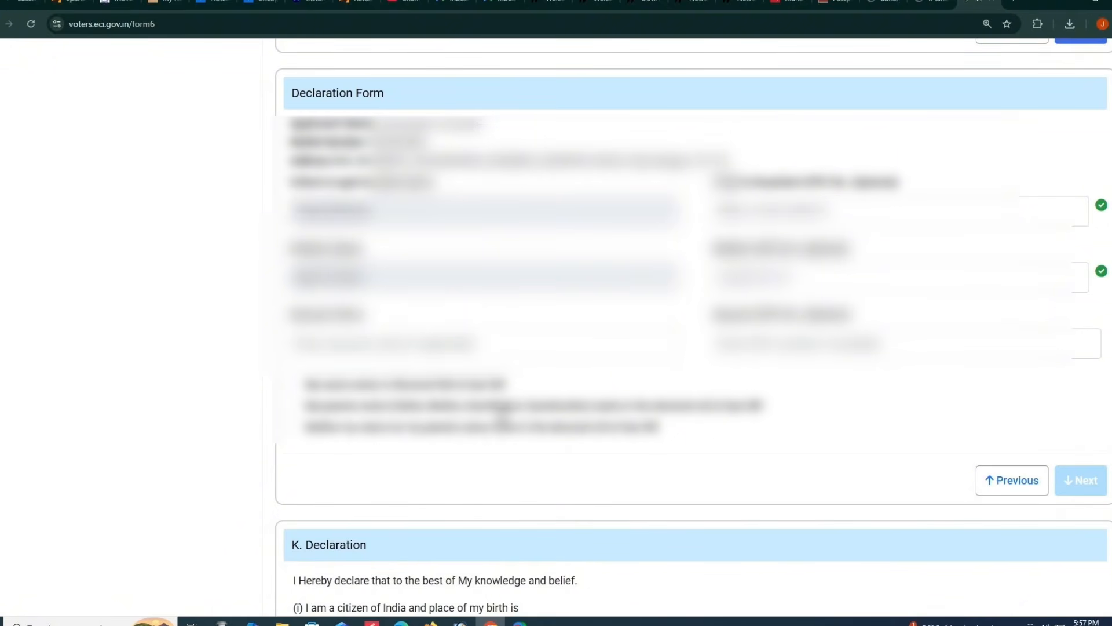
mouse_move(304, 412)
mouse_down()
mouse_move(795, 429)
mouse_move(331, 421)
mouse_move(302, 408)
mouse_up()
click(794, 429)
click(796, 408)
click(290, 409)
- Choose S25-WEST BENGAL, 74-KRISHNAGANJ and polling station 51-GATRA BAGBERIA TAPSHEEL PRIMARY SCHOOL
scroll(693, 327, down, 5)
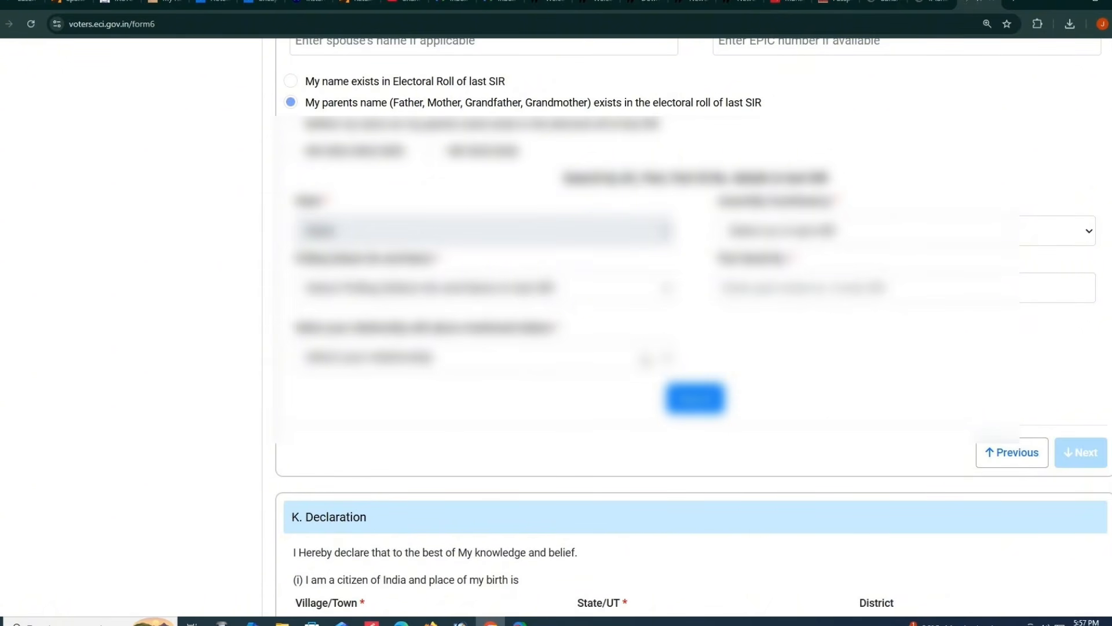
click(770, 235)
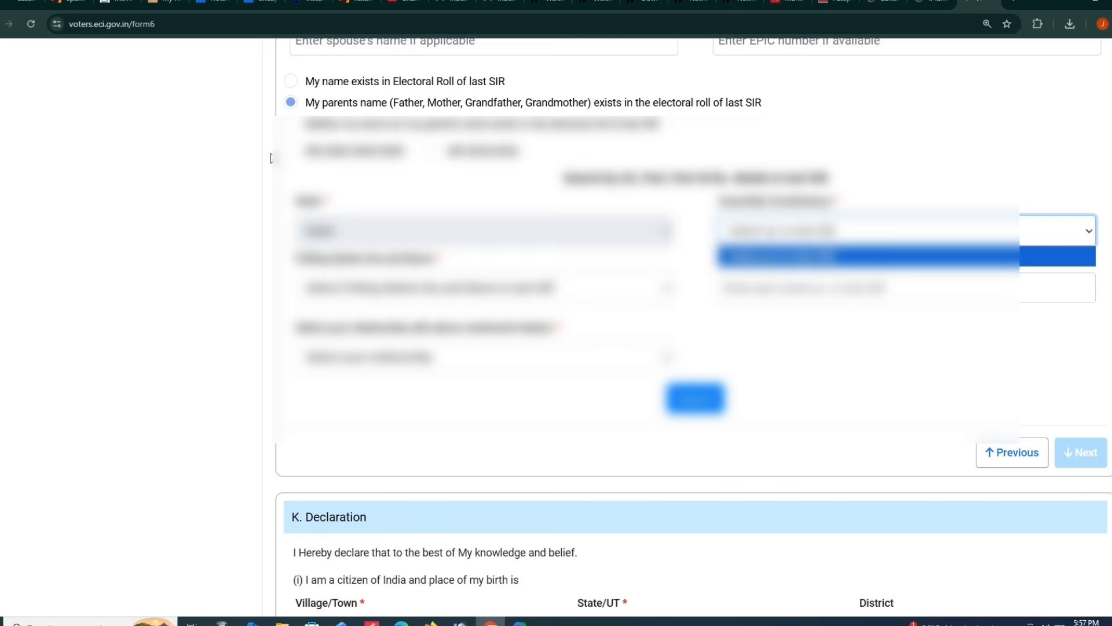
click(250, 161)
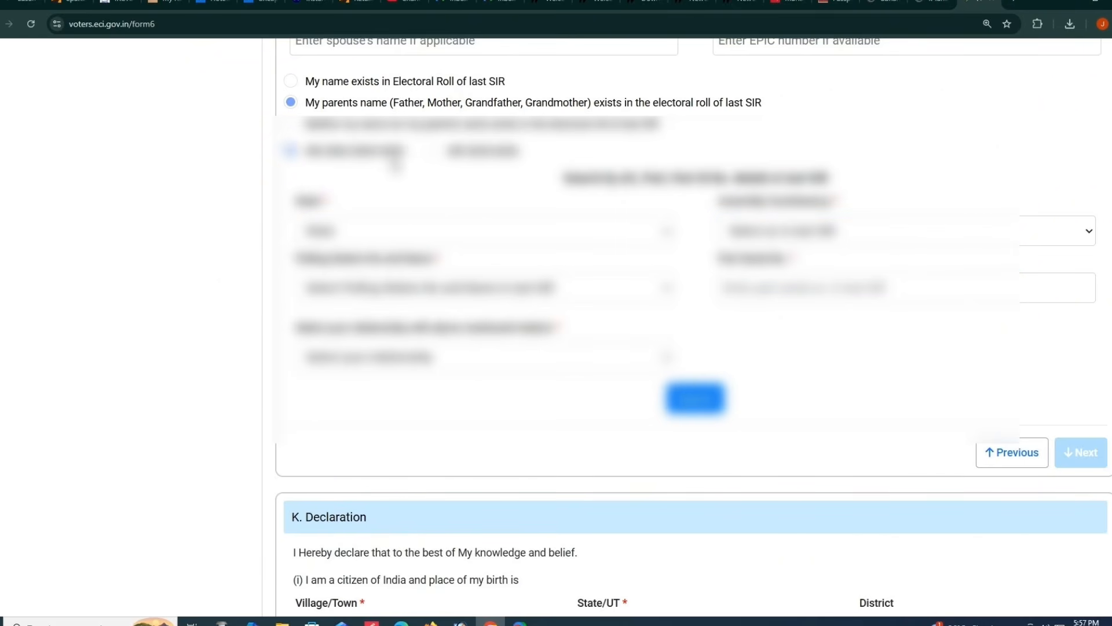
click(432, 230)
scroll(415, 562, down, 5)
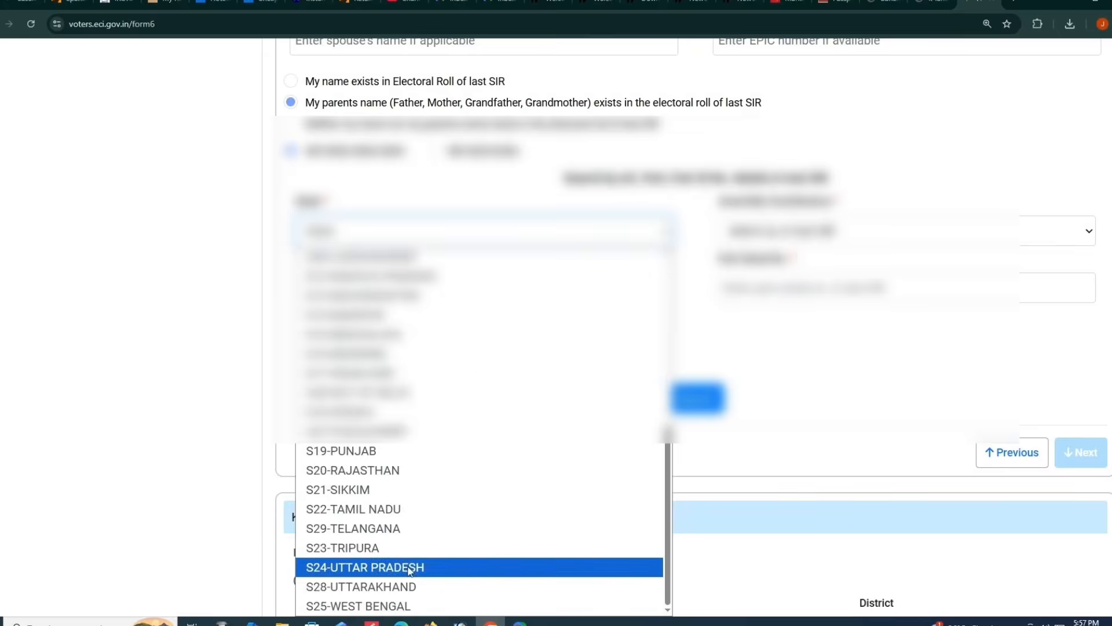
click(379, 605)
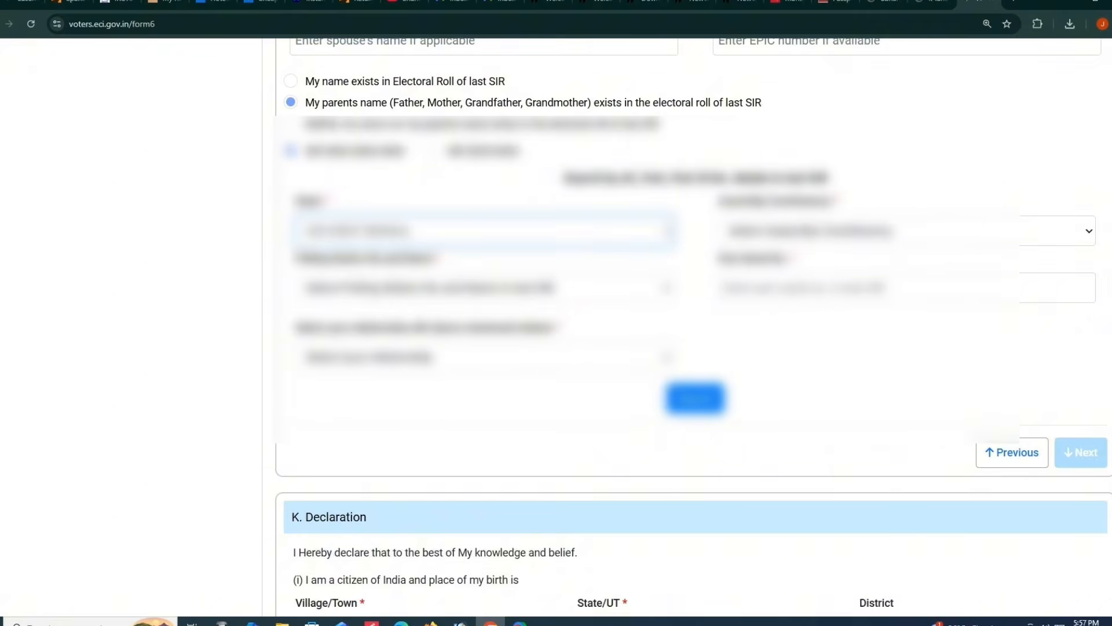
click(909, 231)
scroll(904, 434, down, 15)
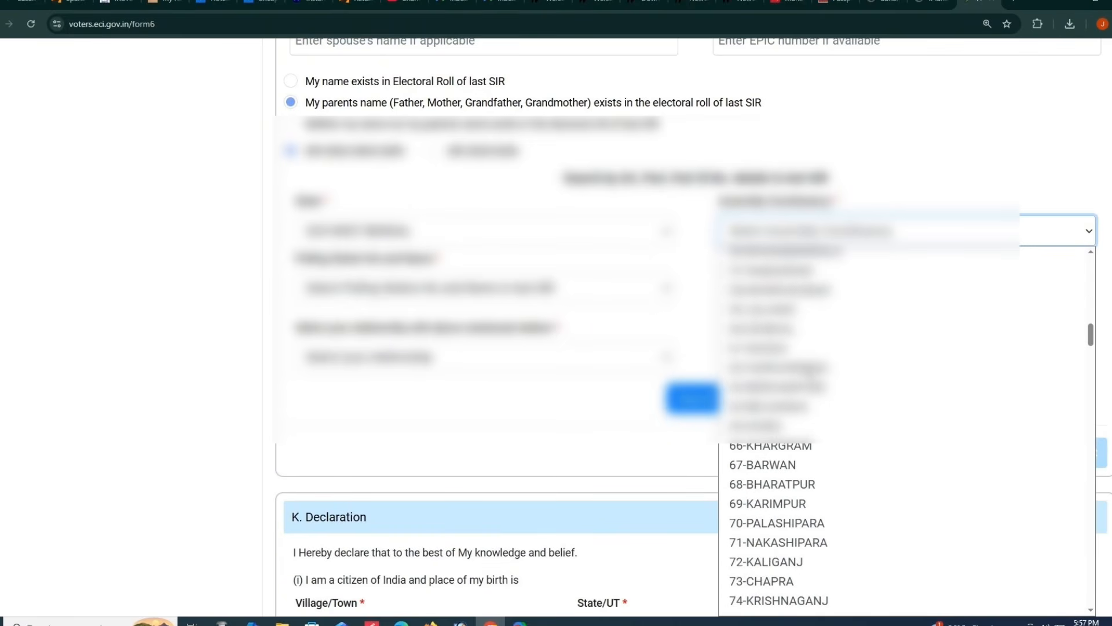
scroll(811, 451, down, 2)
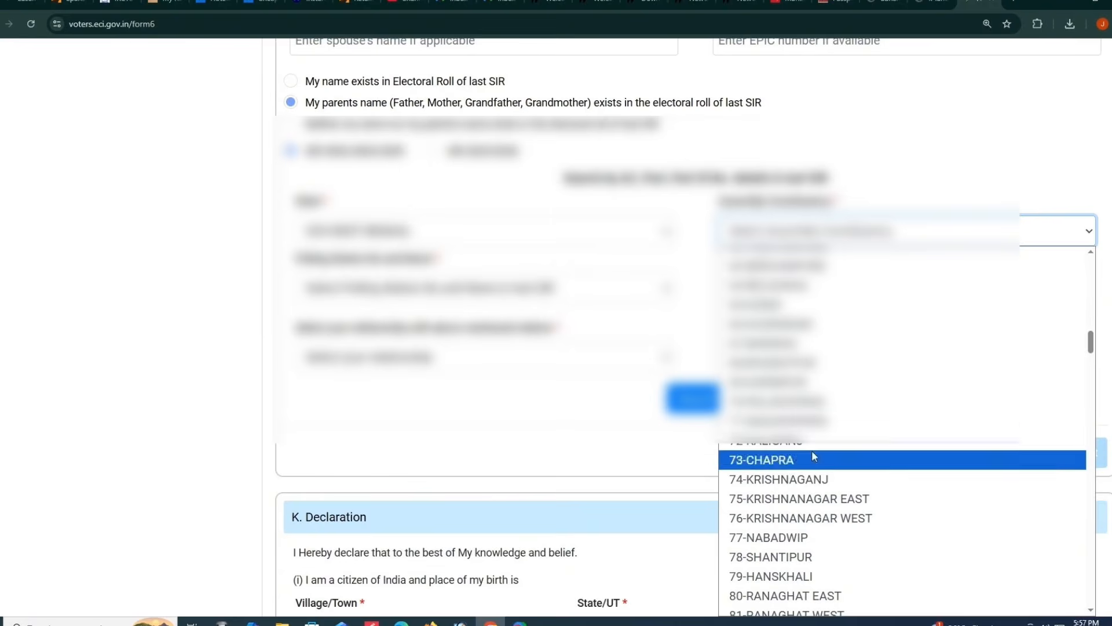
click(785, 480)
click(417, 290)
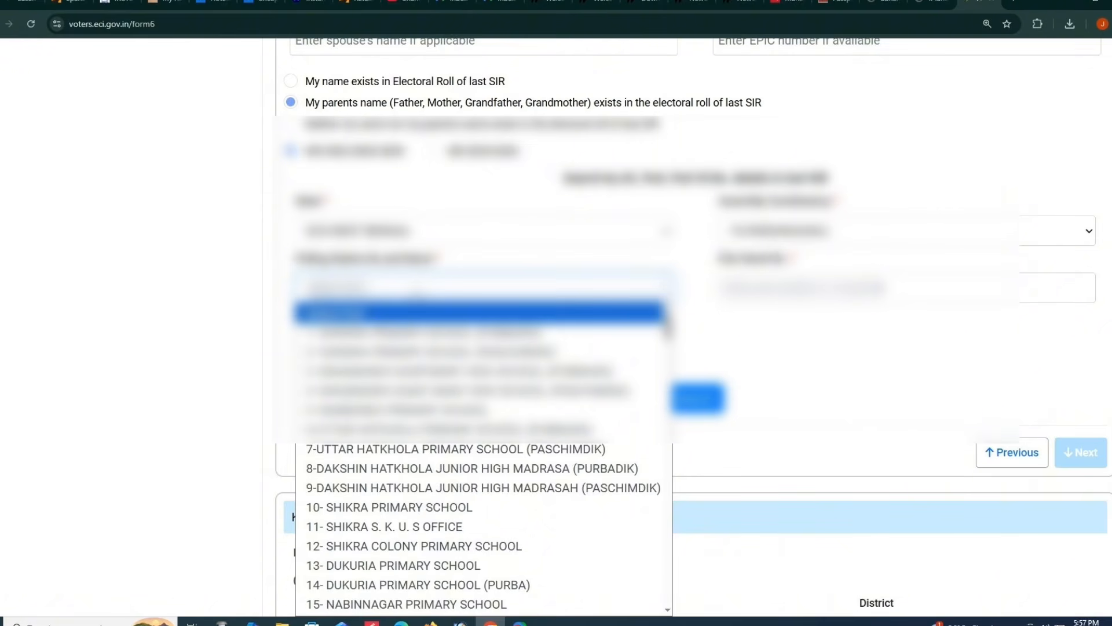
scroll(372, 521, down, 14)
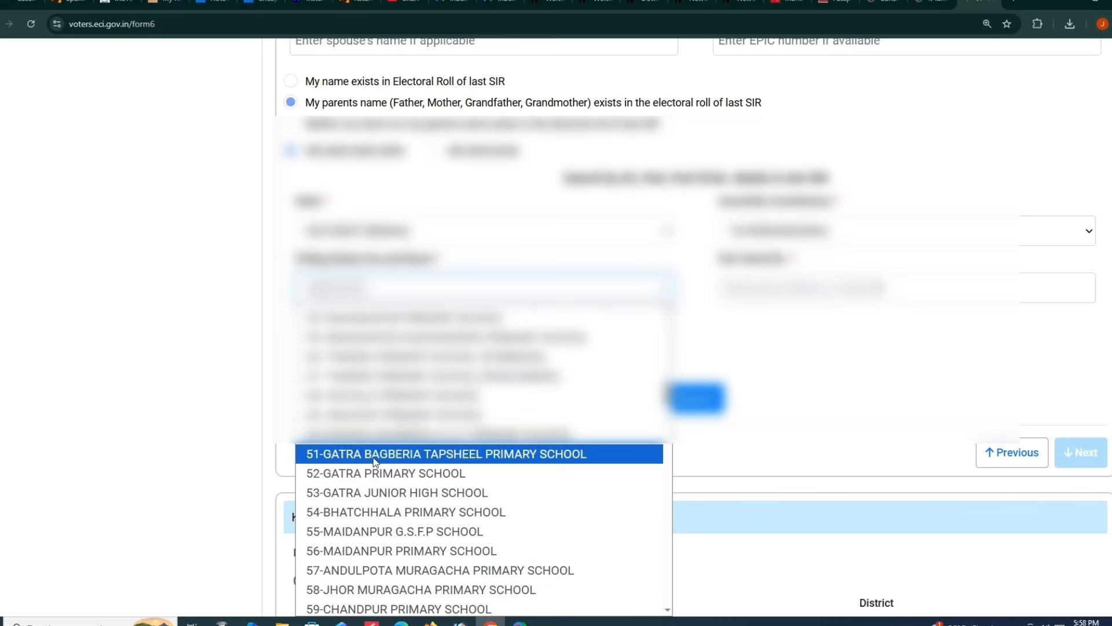
click(373, 456)
- Enter serial number 123, choose Father as the relationship, and search the SIR roll
click(753, 293)
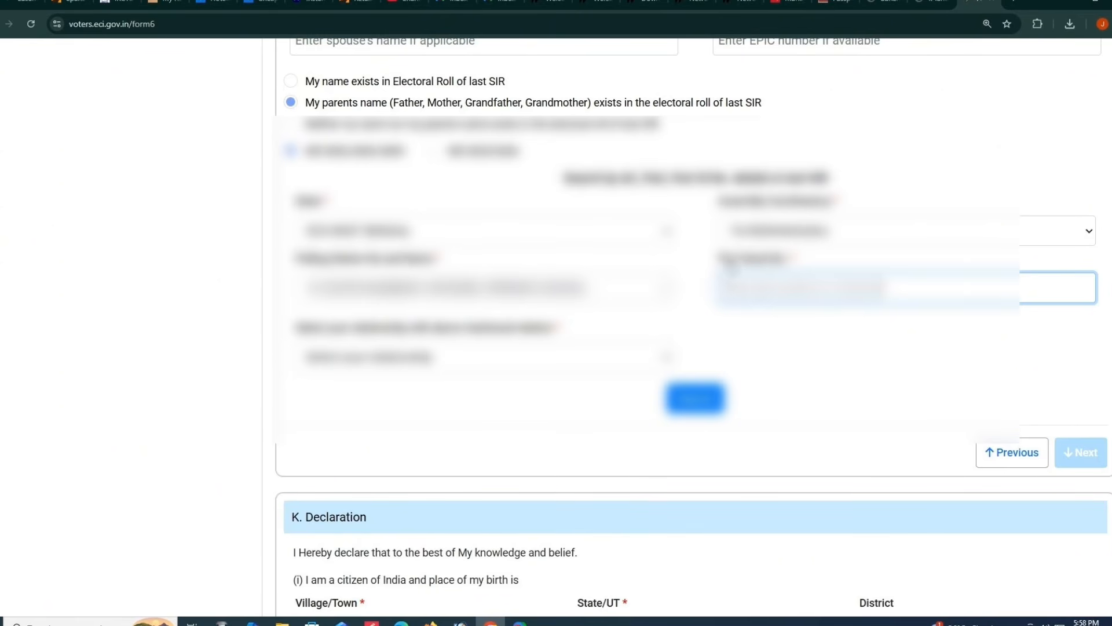
text(123)
click(789, 334)
click(423, 364)
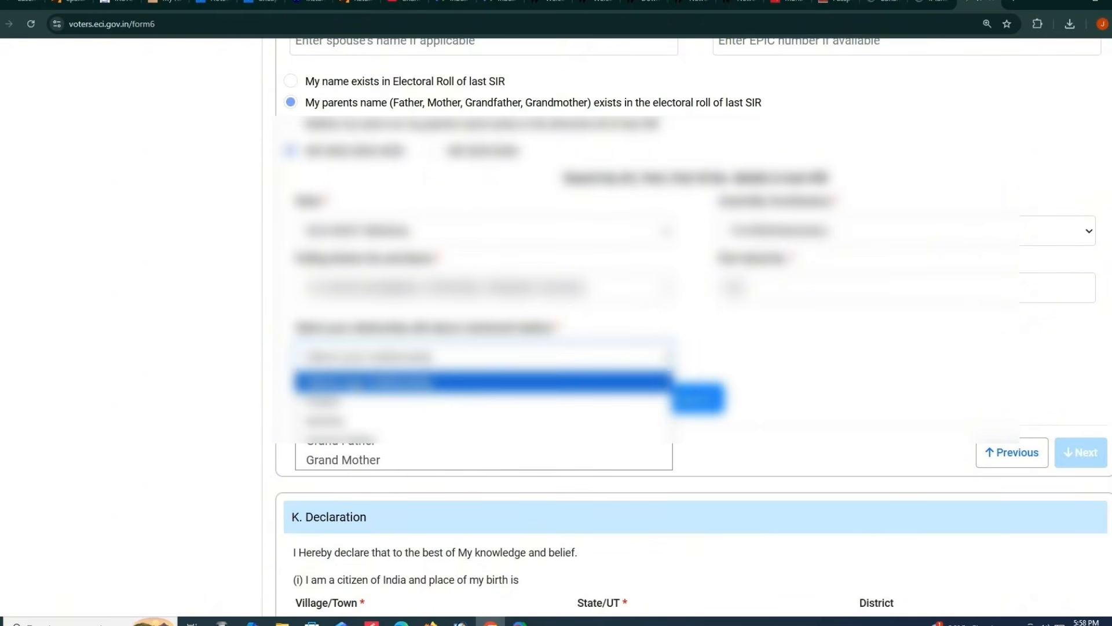
click(300, 391)
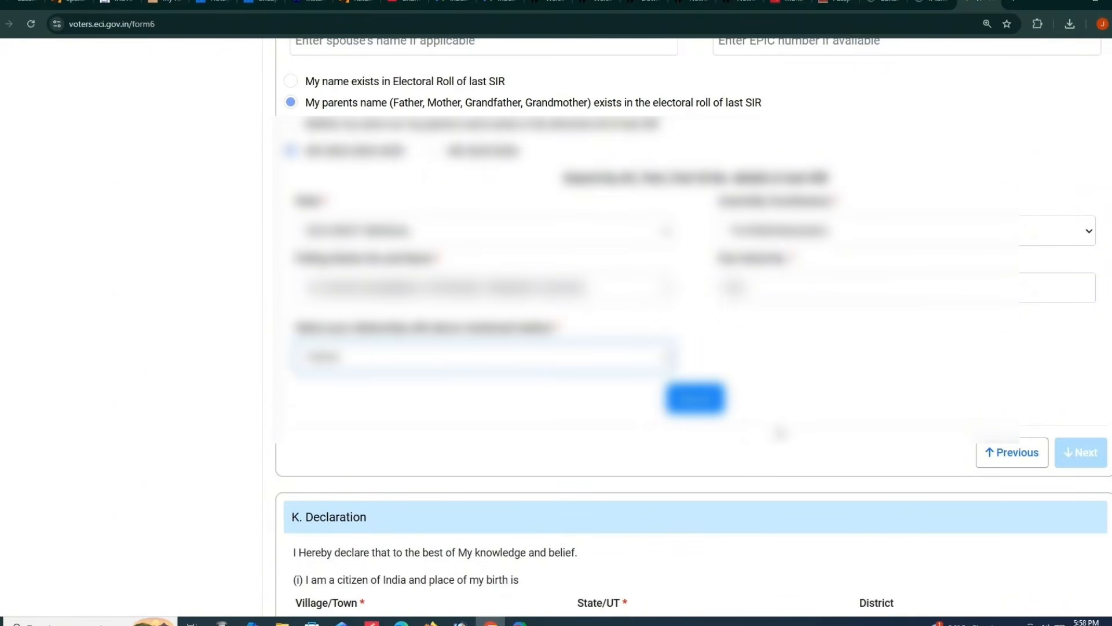
click(695, 400)
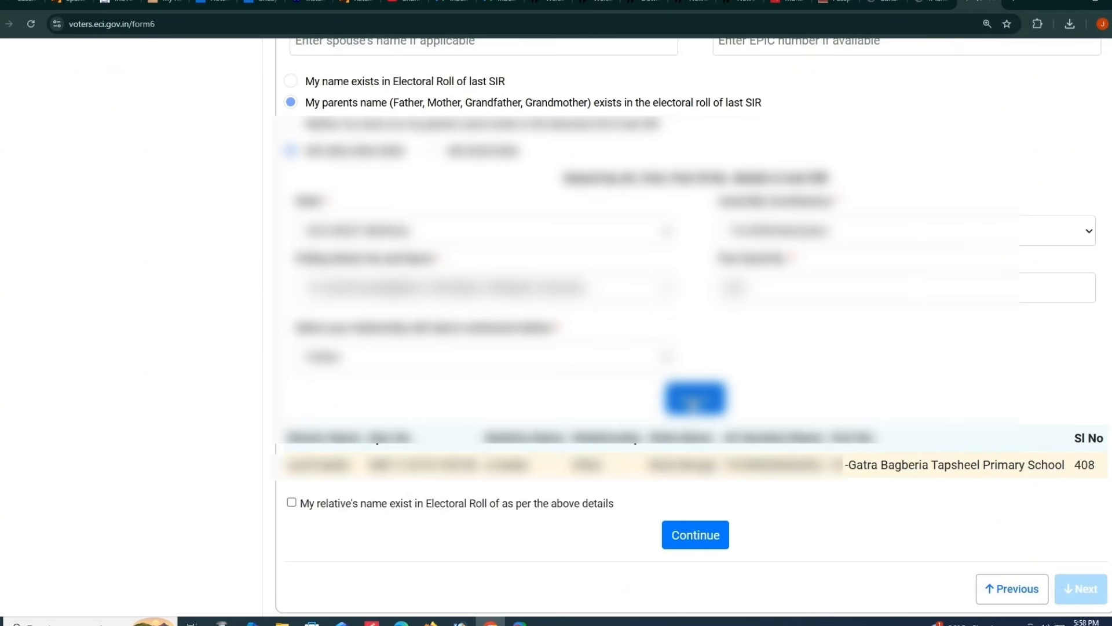
scroll(693, 404, up, 1)
scroll(698, 402, down, 1)
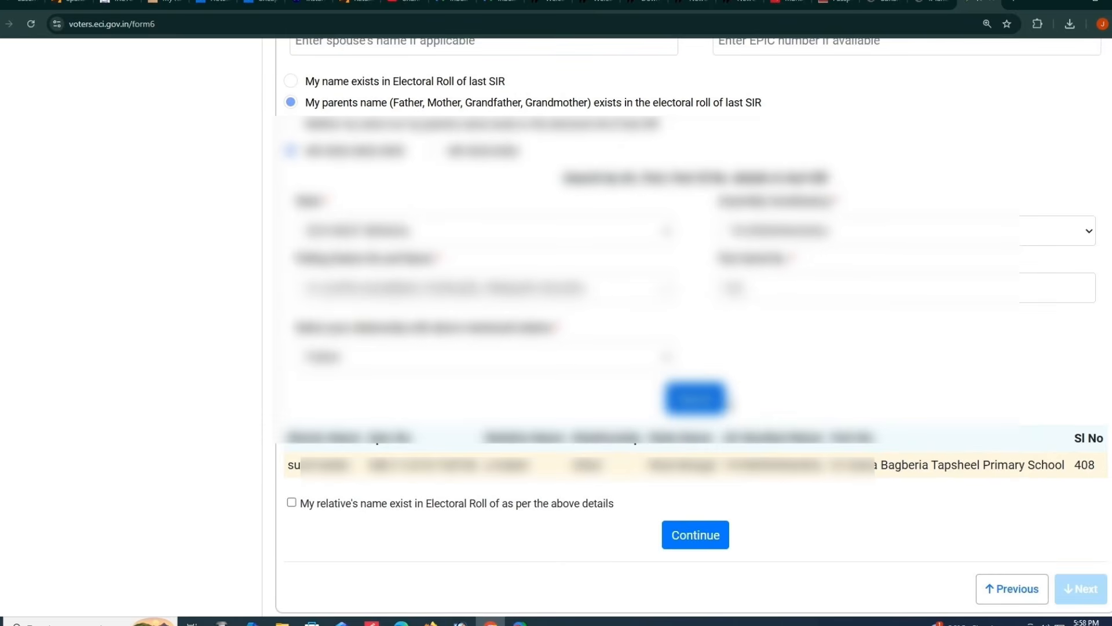
drag(277, 467, 980, 486)
click(297, 502)
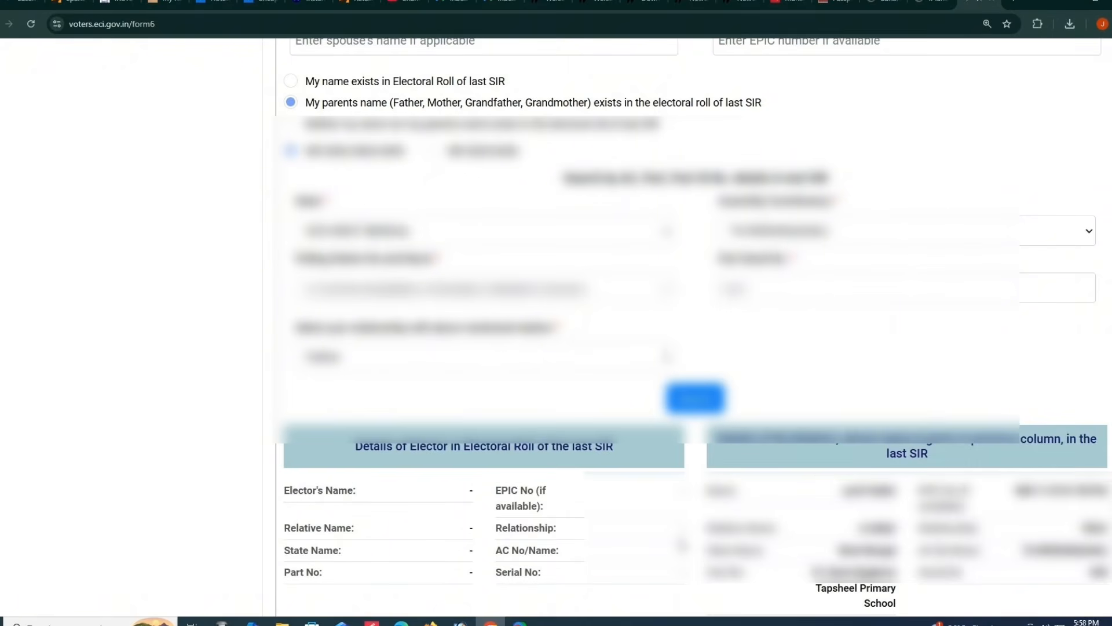
scroll(693, 327, down, 4)
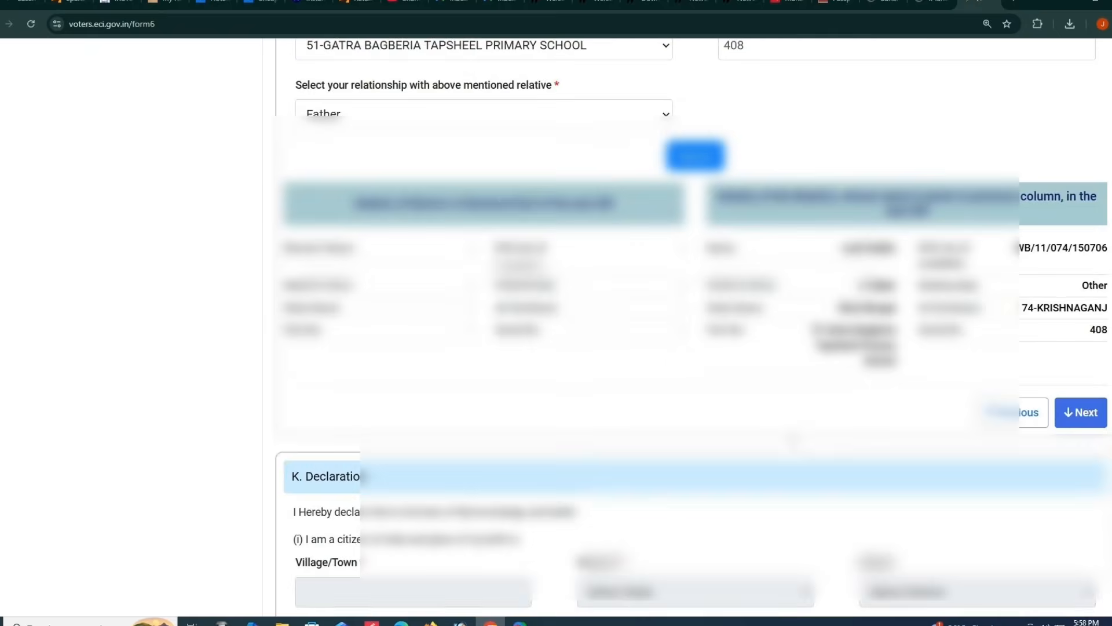
- Enter the village of birth and choose West Bengal and NADIA as state and district
click(1071, 412)
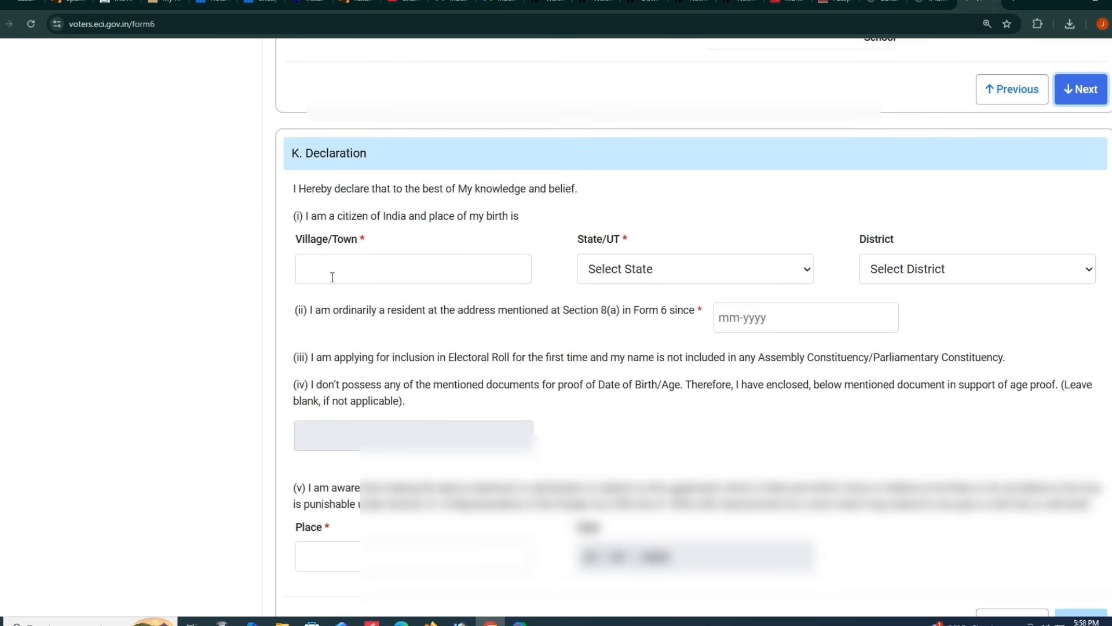
click(386, 266)
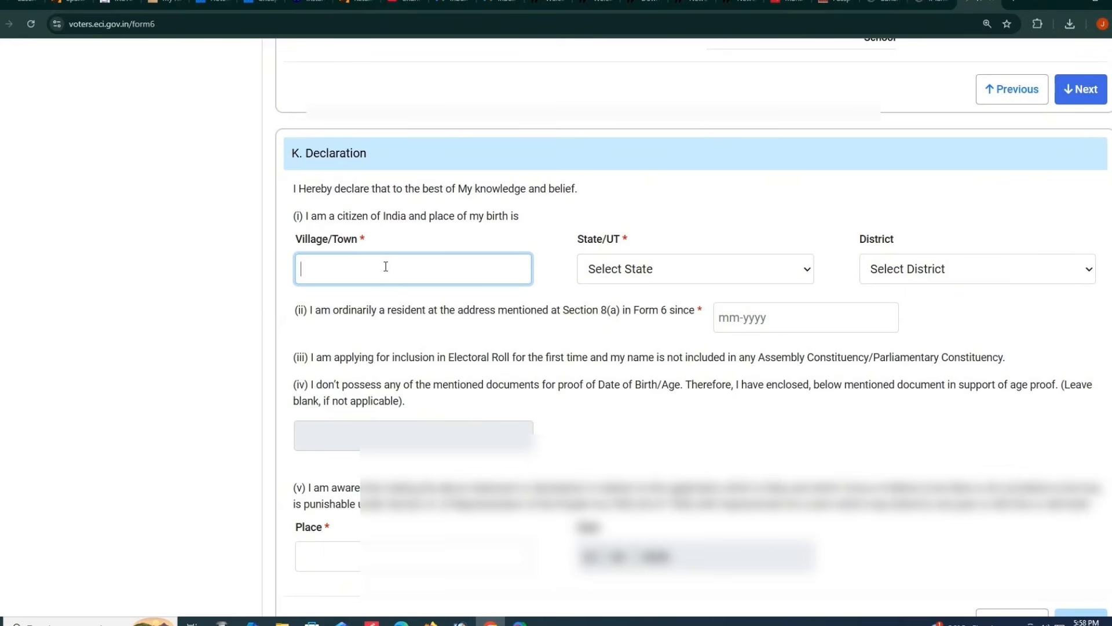
text(Village)
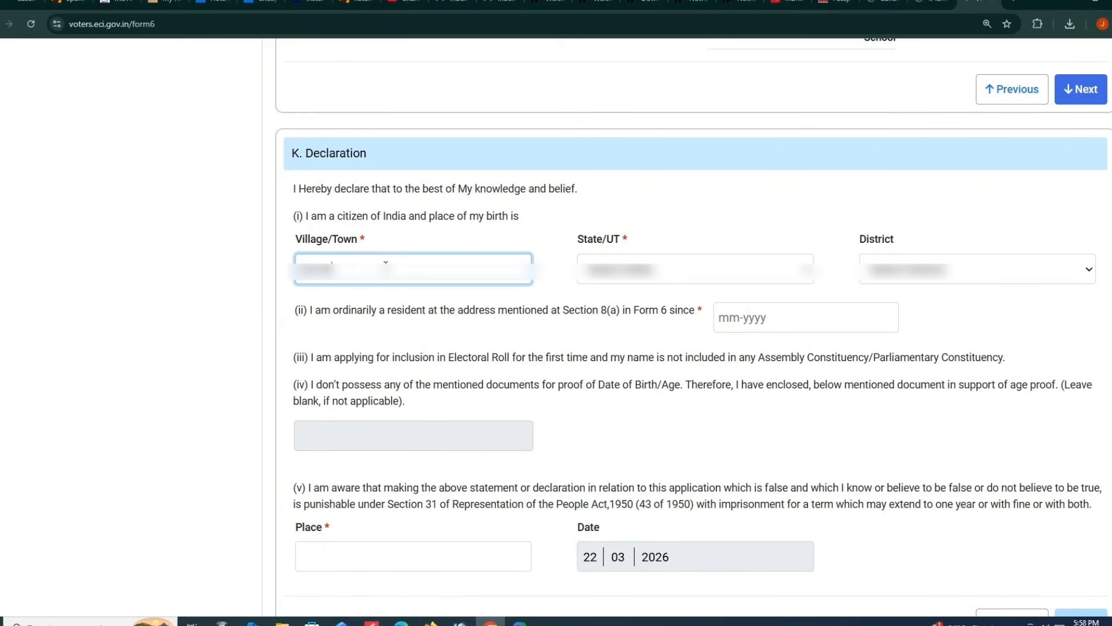
key(BackSpace)
text(ge)
key(BackSpace)
key(BackSpace)
key(BackSpace)
text(pur)
key(Tab)
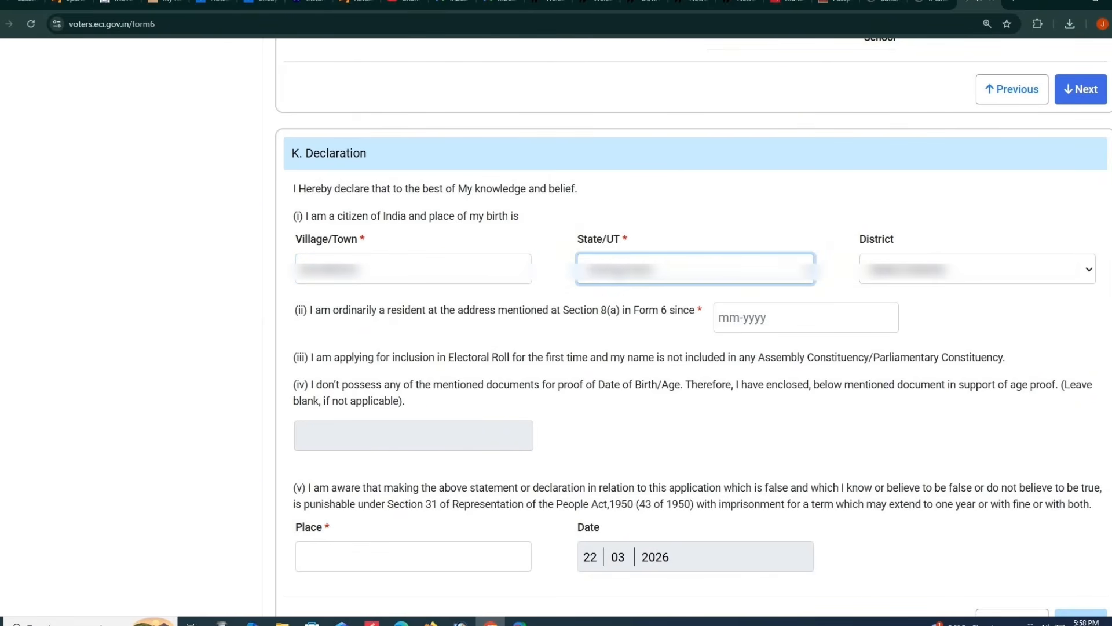
click(666, 269)
scroll(684, 446, down, 5)
click(649, 603)
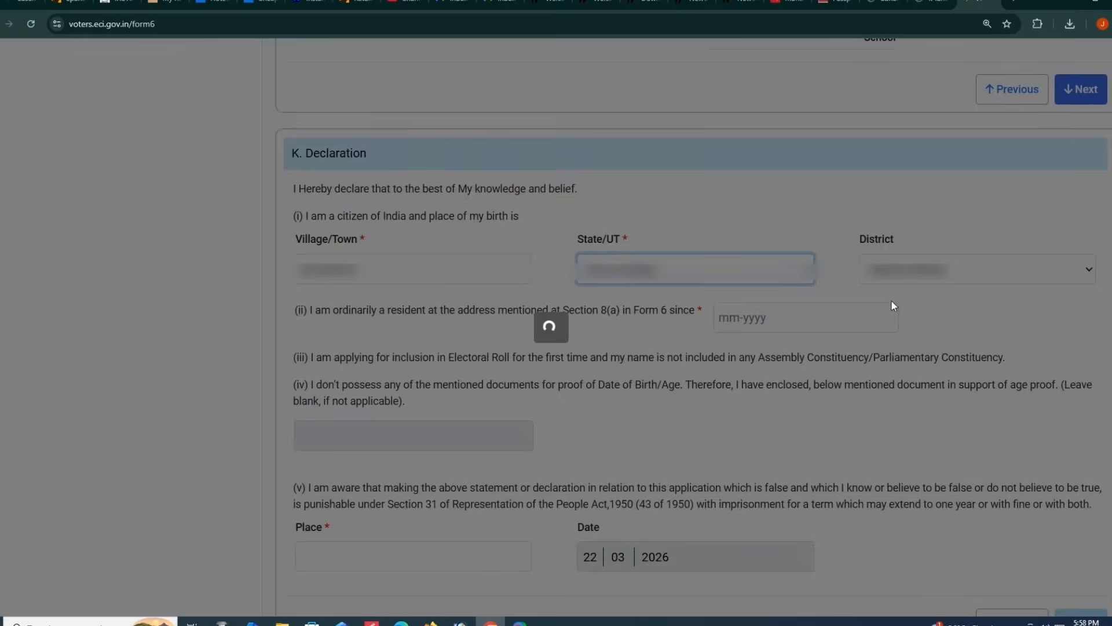
click(915, 272)
scroll(909, 440, down, 2)
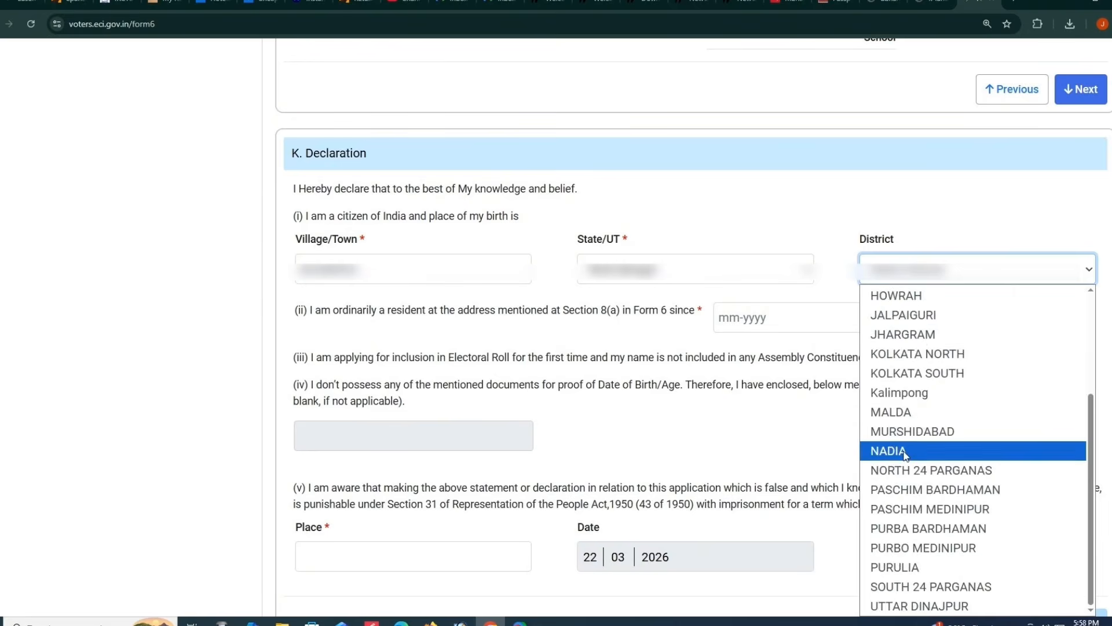
click(903, 452)
click(773, 320)
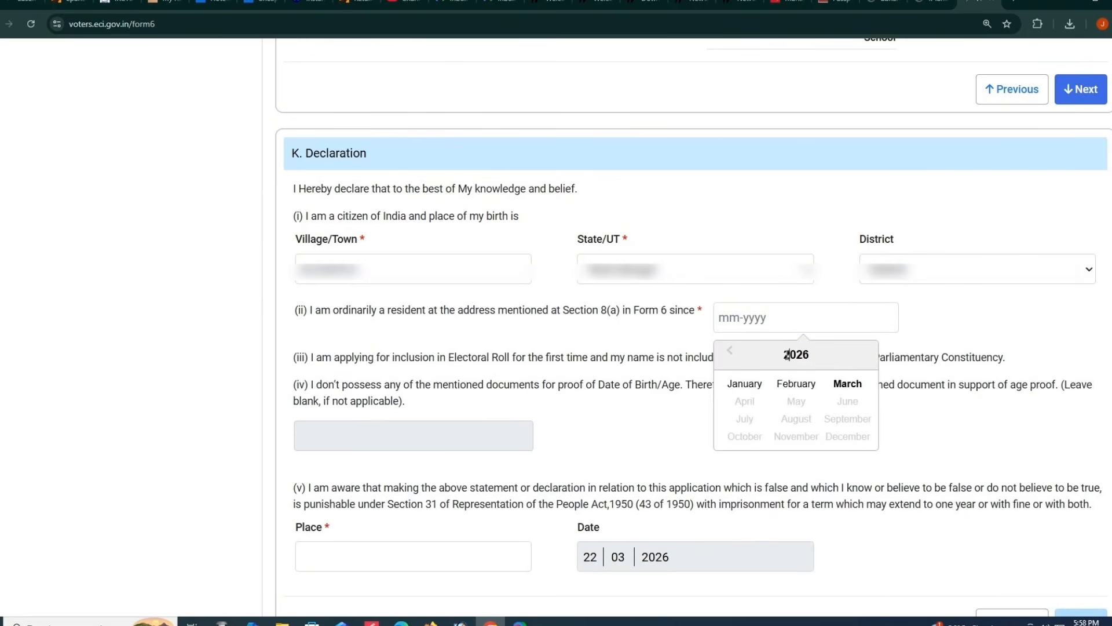
click(731, 358)
click(731, 358)
click(732, 358)
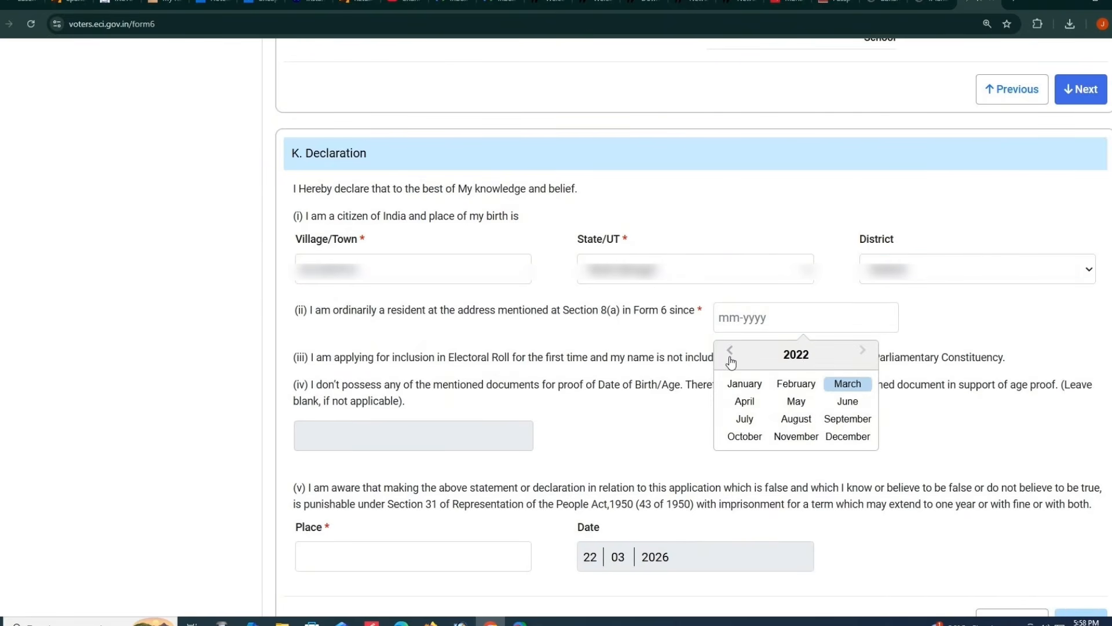
click(732, 359)
click(734, 360)
triple_click(734, 361)
click(848, 419)
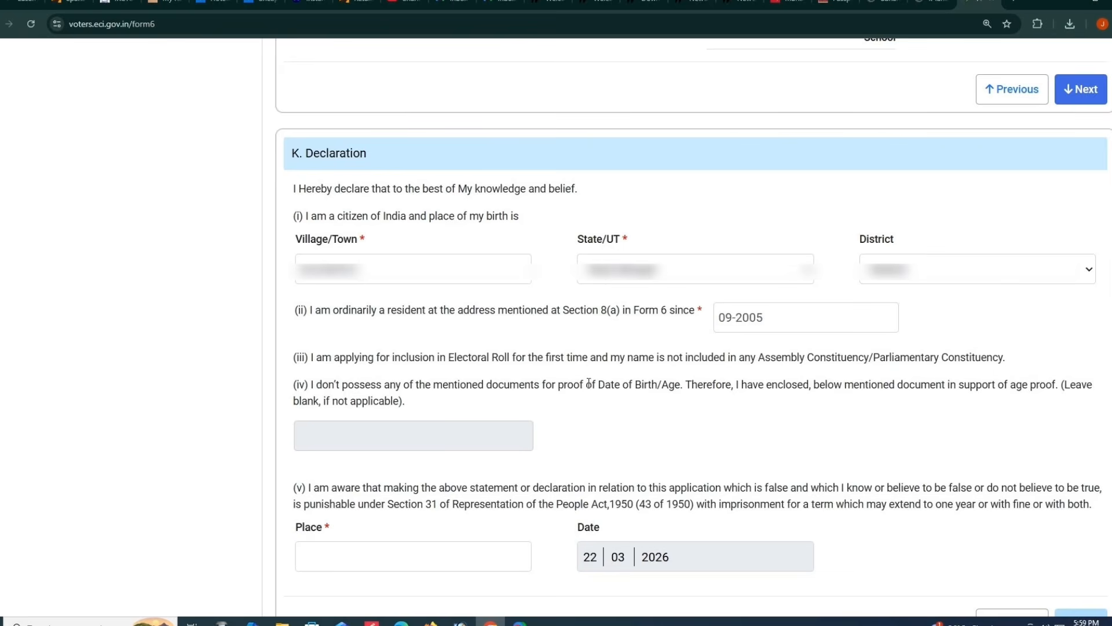
drag(288, 278, 962, 297)
click(763, 349)
scroll(762, 349, down, 5)
- Enter BAGBERIA as the place of declaration and proceed to the captcha
click(391, 252)
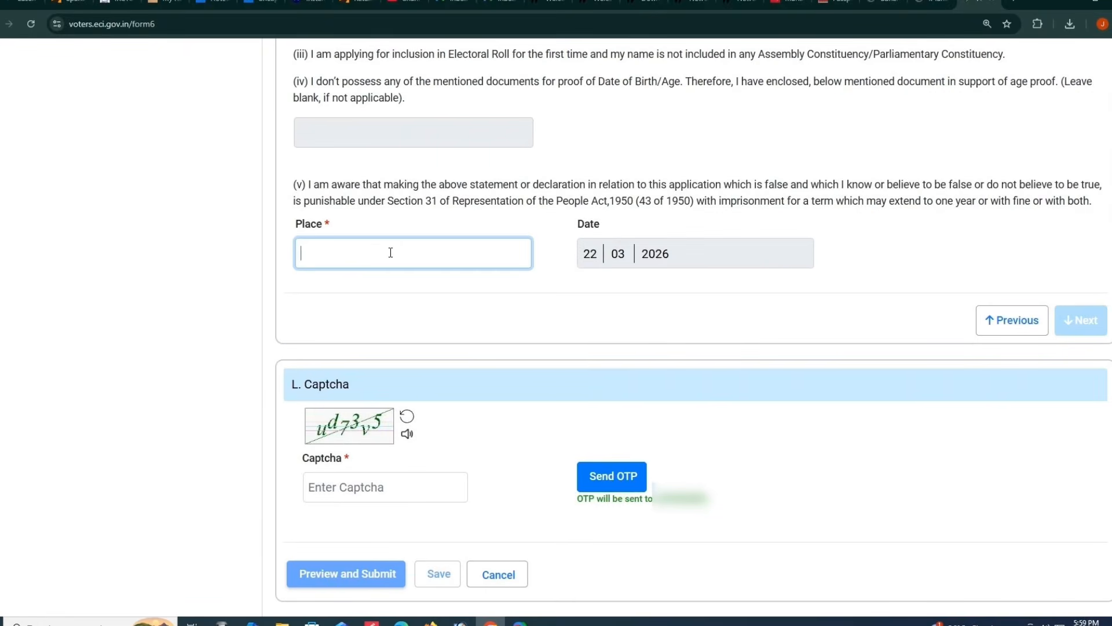
text(BAGBROIA)
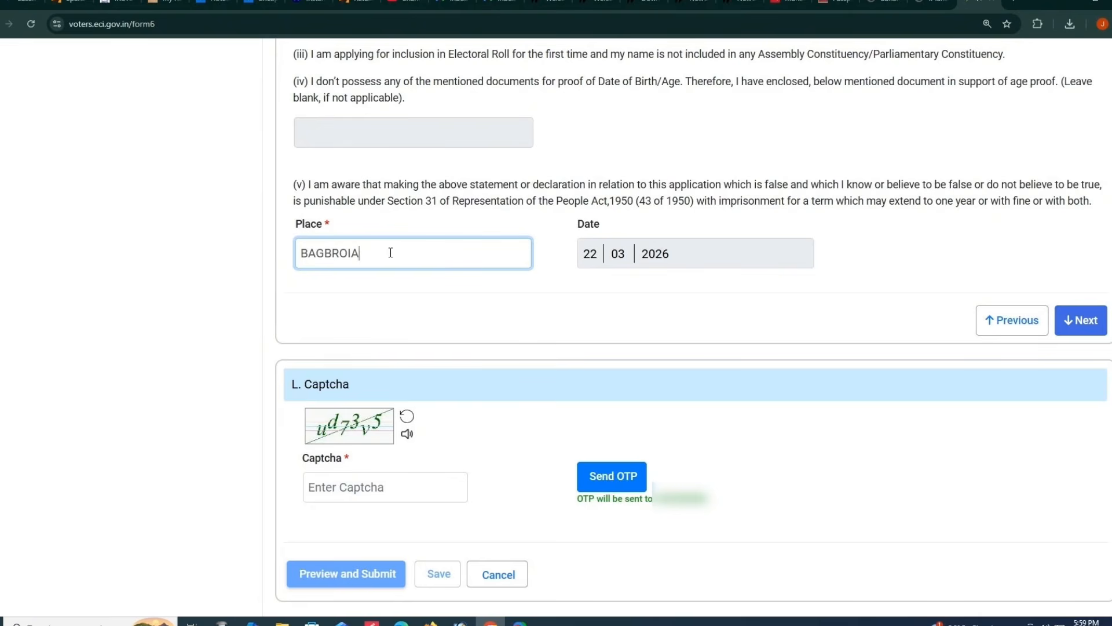
key(BackSpace)
key(BackSpace)
key(BackSpace)
key(BackSpace)
text(ERIA)
click(911, 350)
- Fill in the captcha, re-entering the code after the captcha refreshed
click(1075, 319)
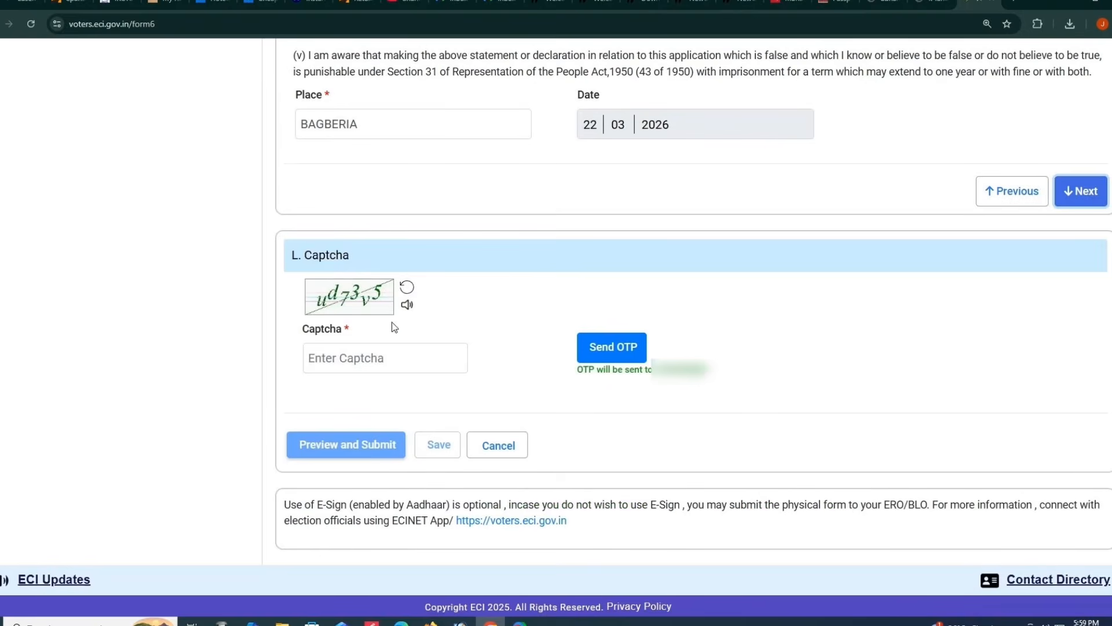
click(377, 359)
text(ud)
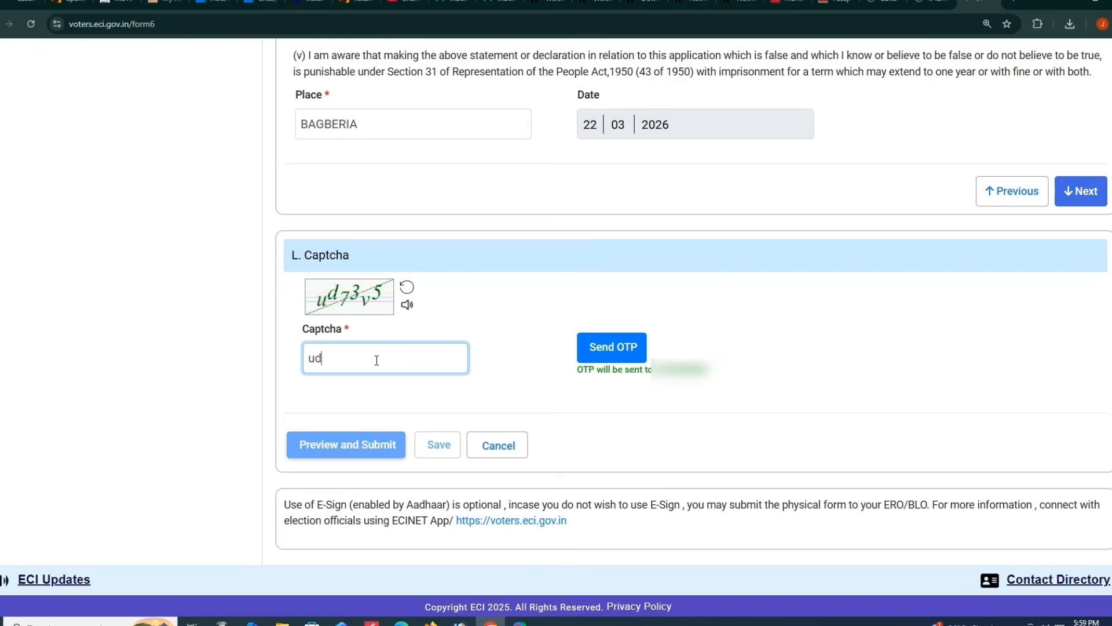
text(73v5)
click(524, 295)
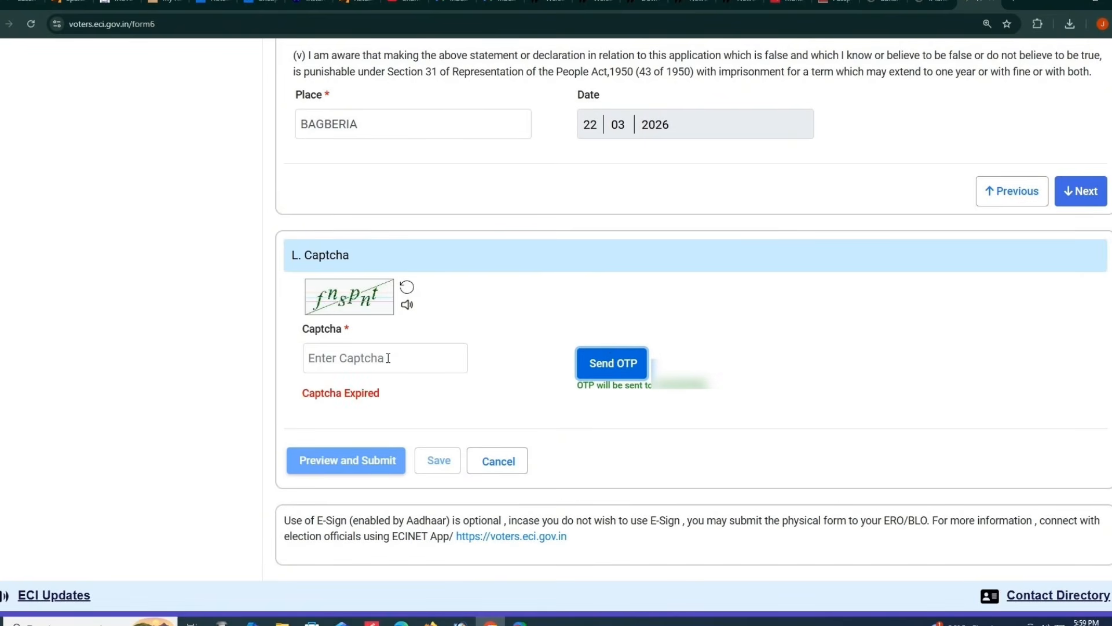
click(389, 358)
text(fnspnt)
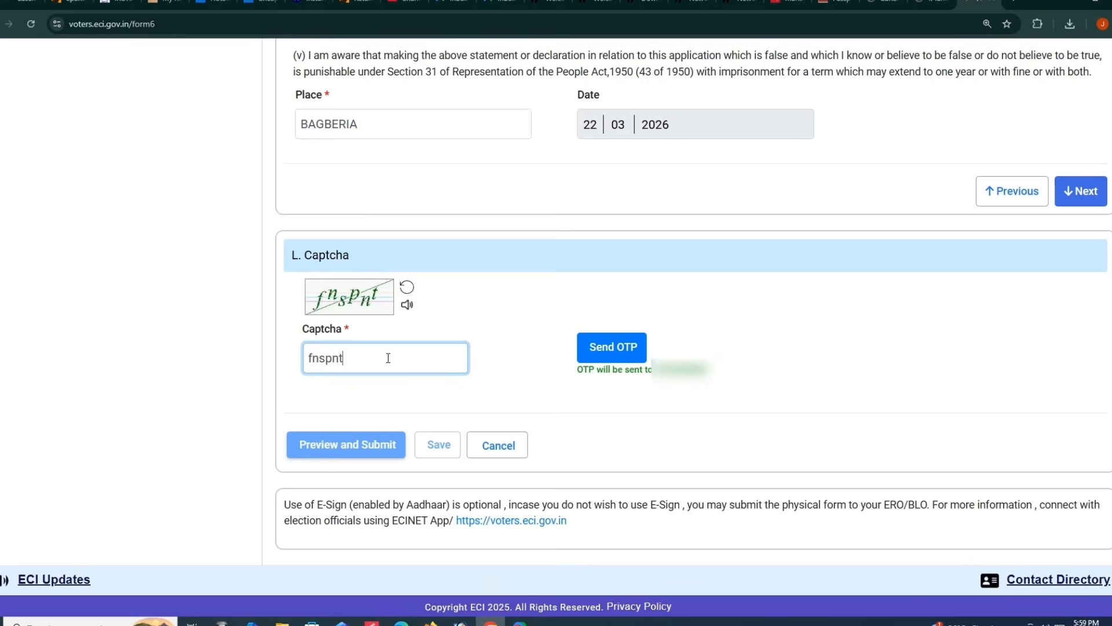
- Request the mobile OTP and enter the received code
click(602, 346)
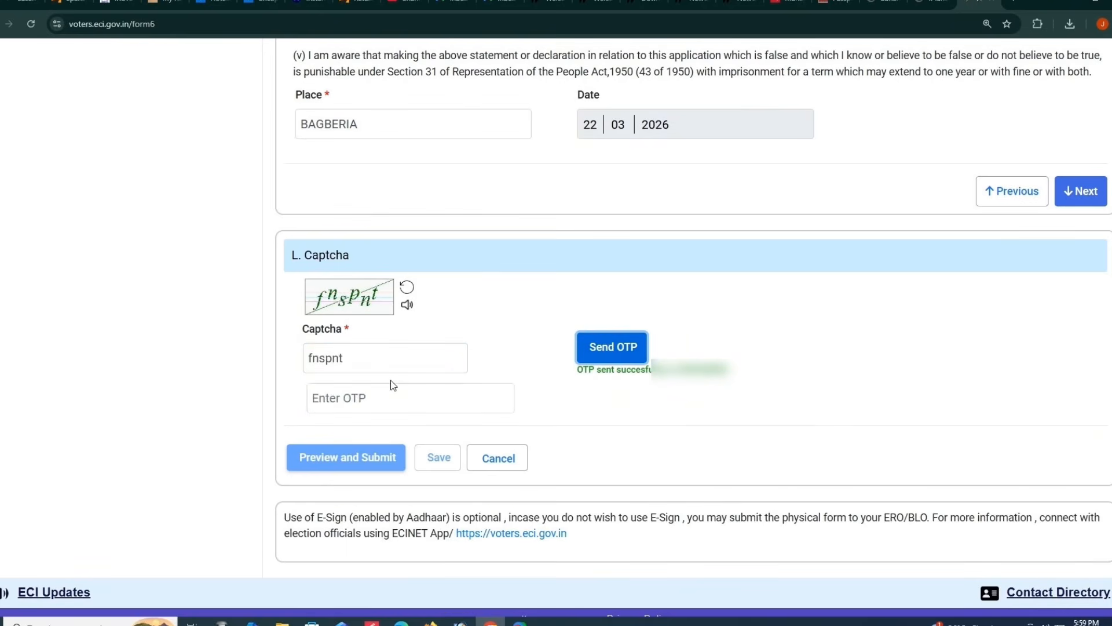
click(373, 398)
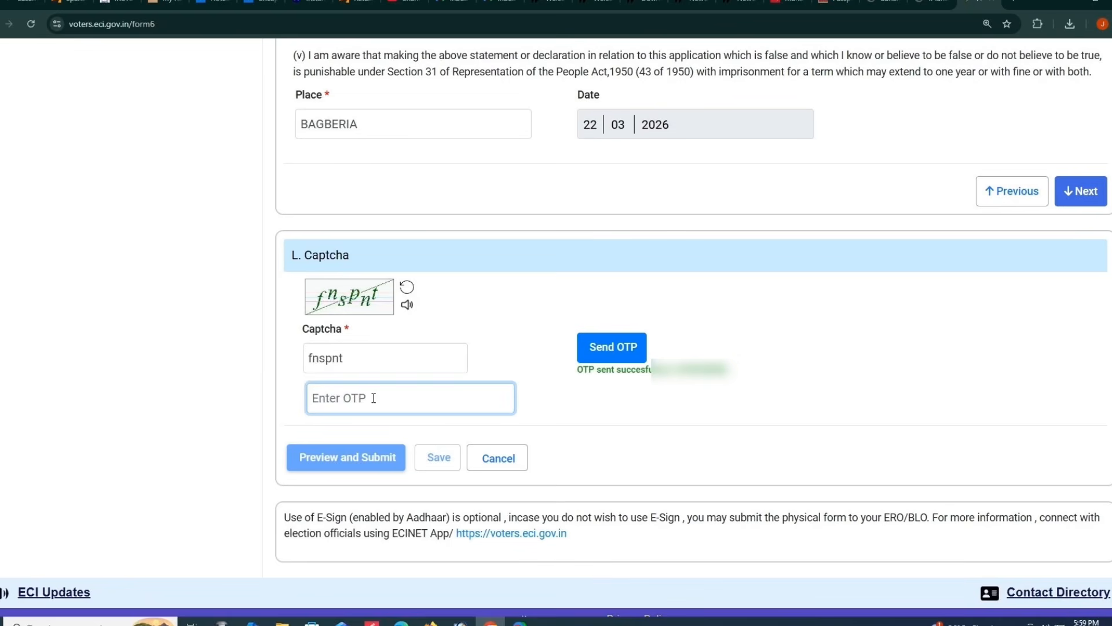
text(******)
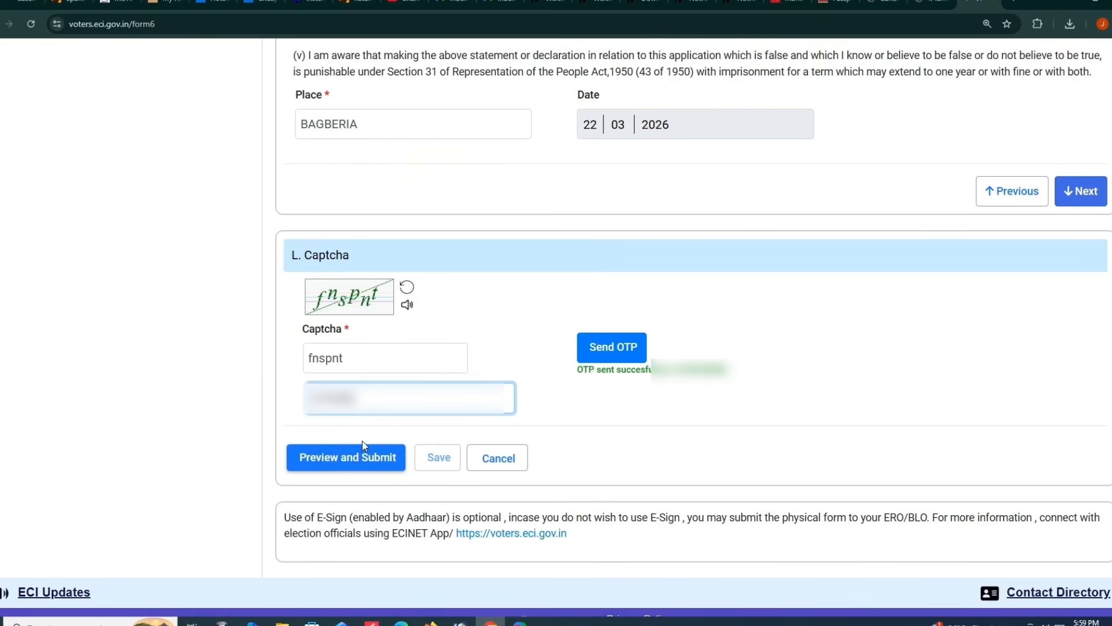
- Review the completed Form 6 preview and confirm the eSign submission with YES
click(354, 458)
scroll(451, 380, down, 10)
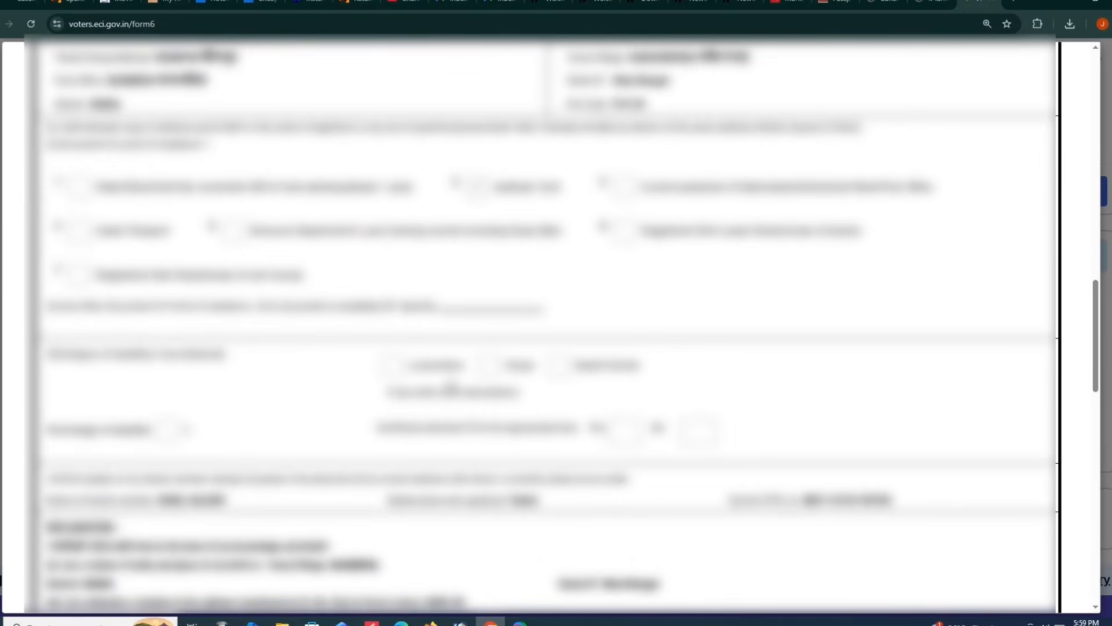
scroll(451, 385, up, 5)
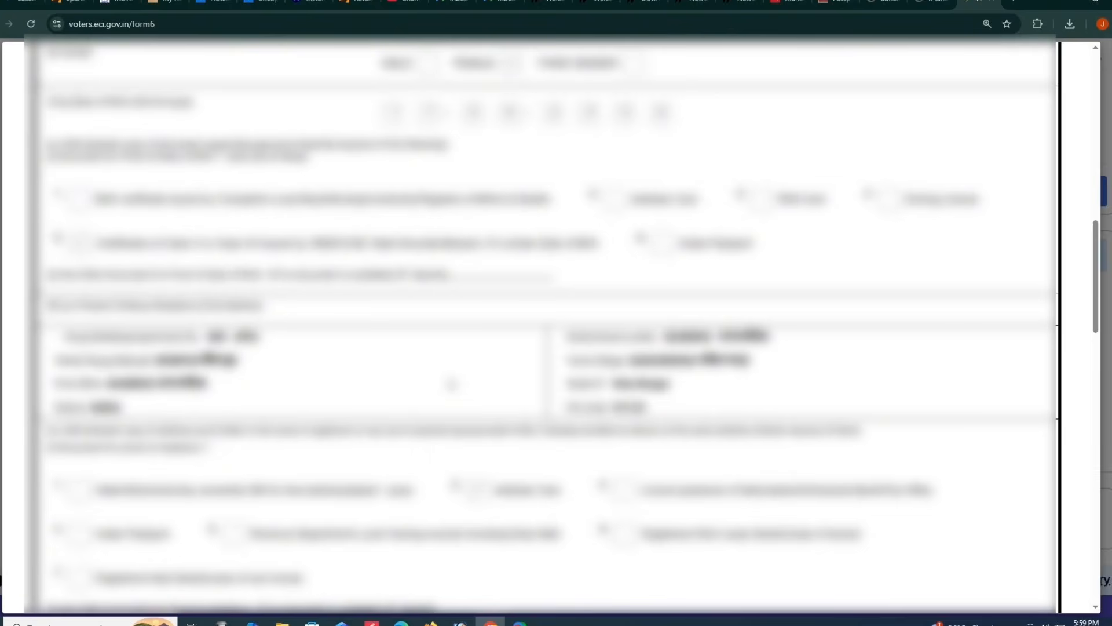
scroll(452, 384, up, 12)
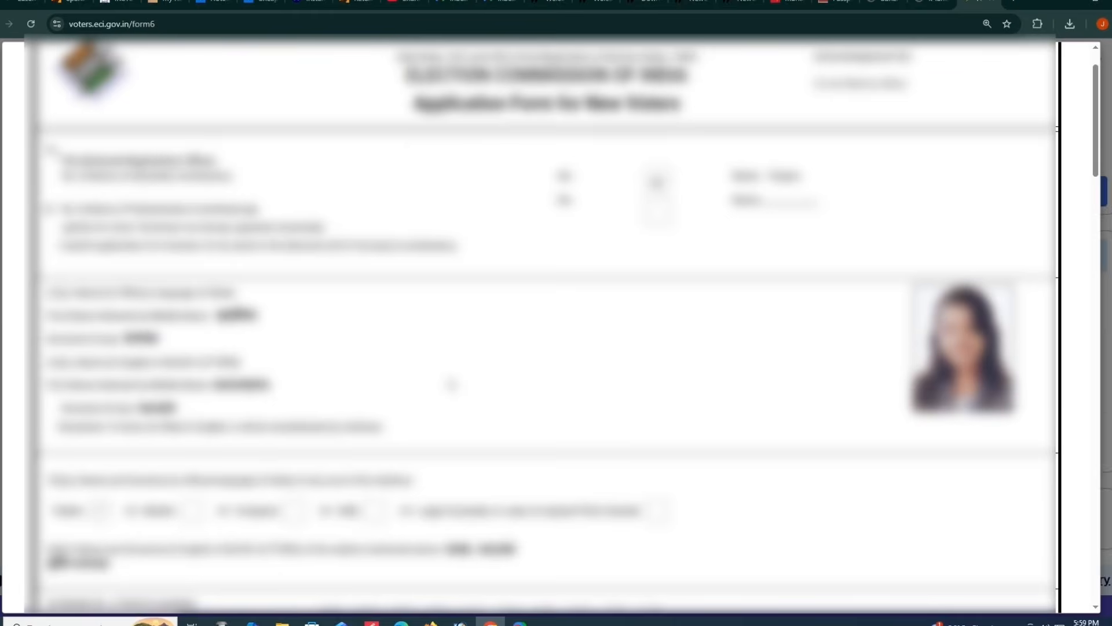
scroll(451, 384, down, 20)
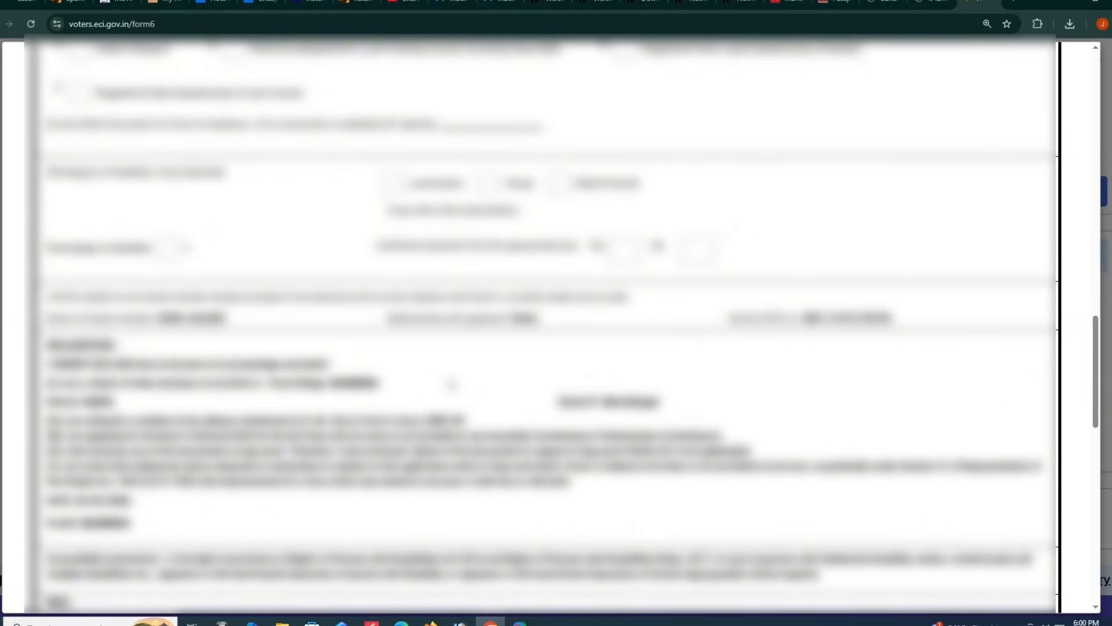
scroll(451, 384, down, 9)
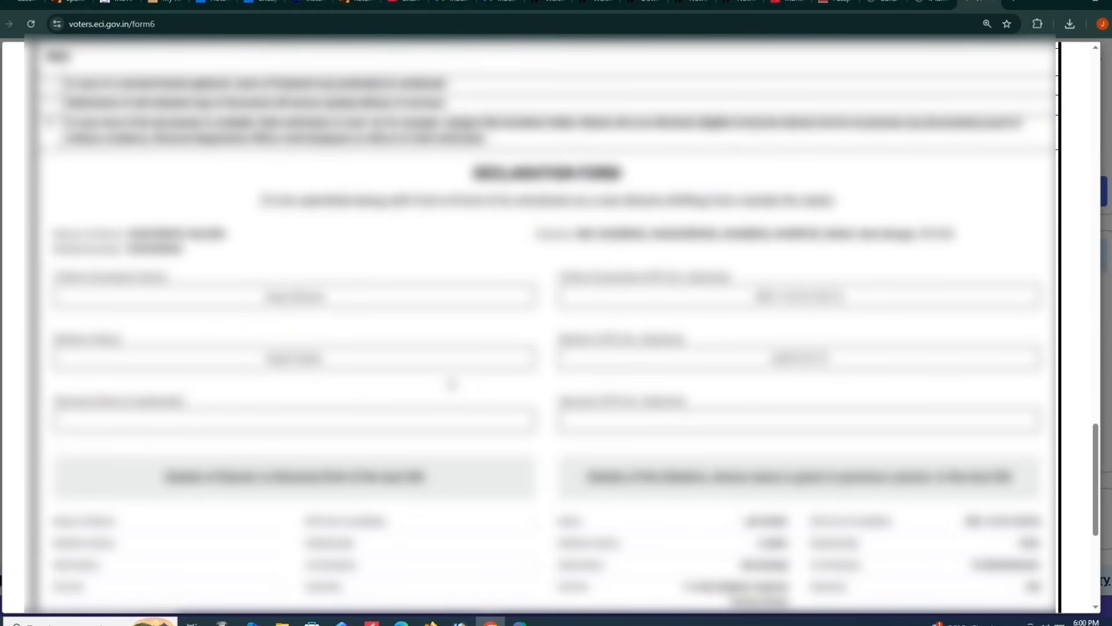
scroll(452, 384, down, 4)
scroll(451, 385, up, 2)
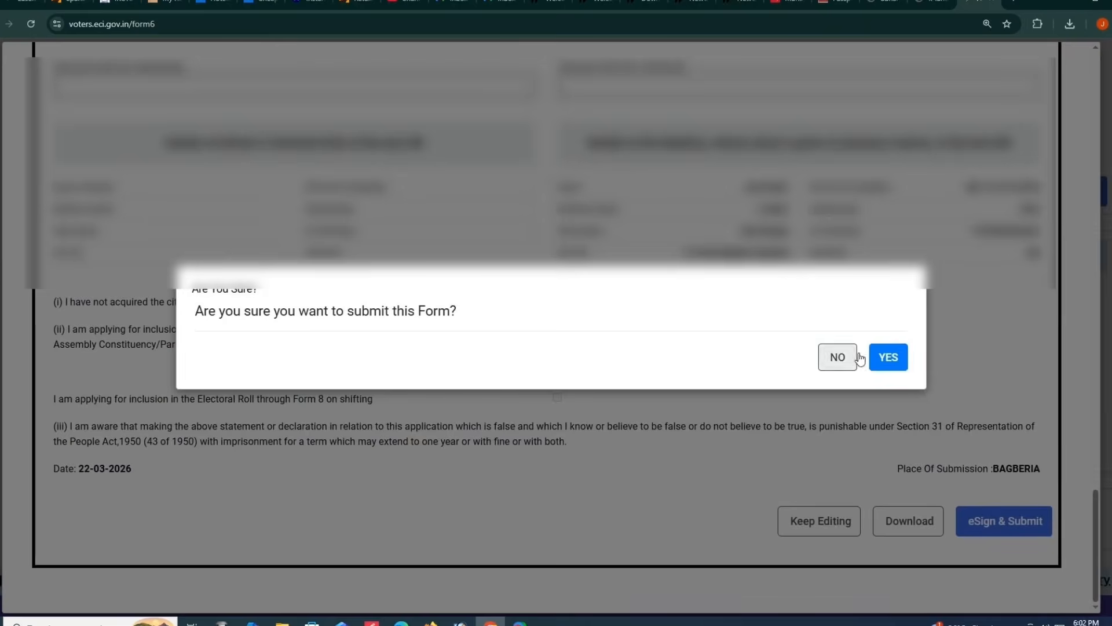
click(888, 356)
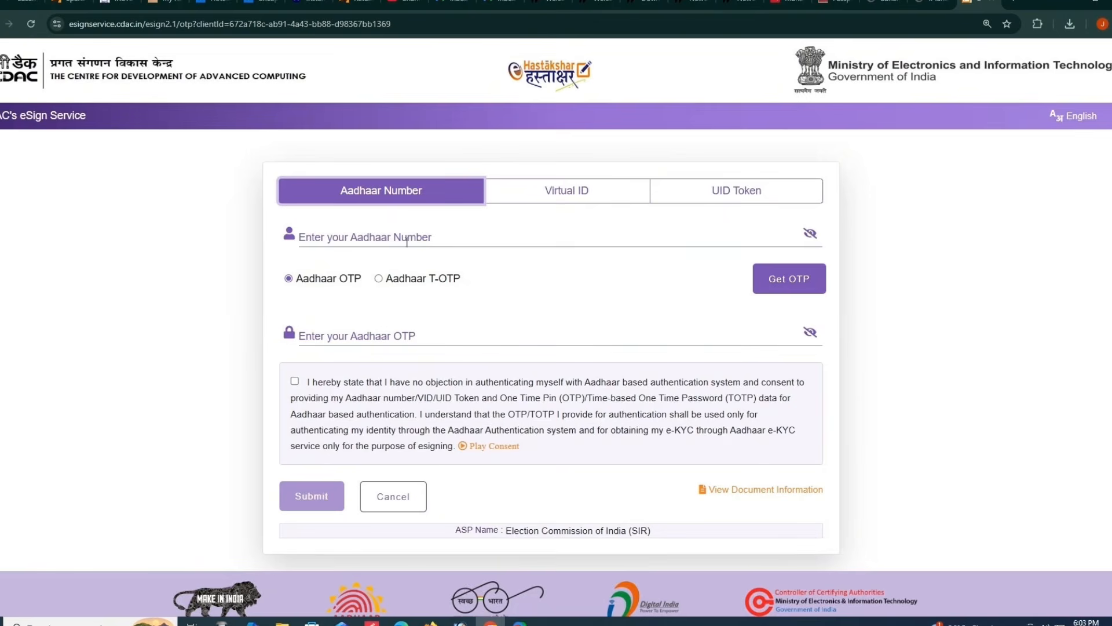
- Enter the Aadhaar number and its OTP, tick the consent, and submit for eSign
click(405, 240)
text(••••••••••••)
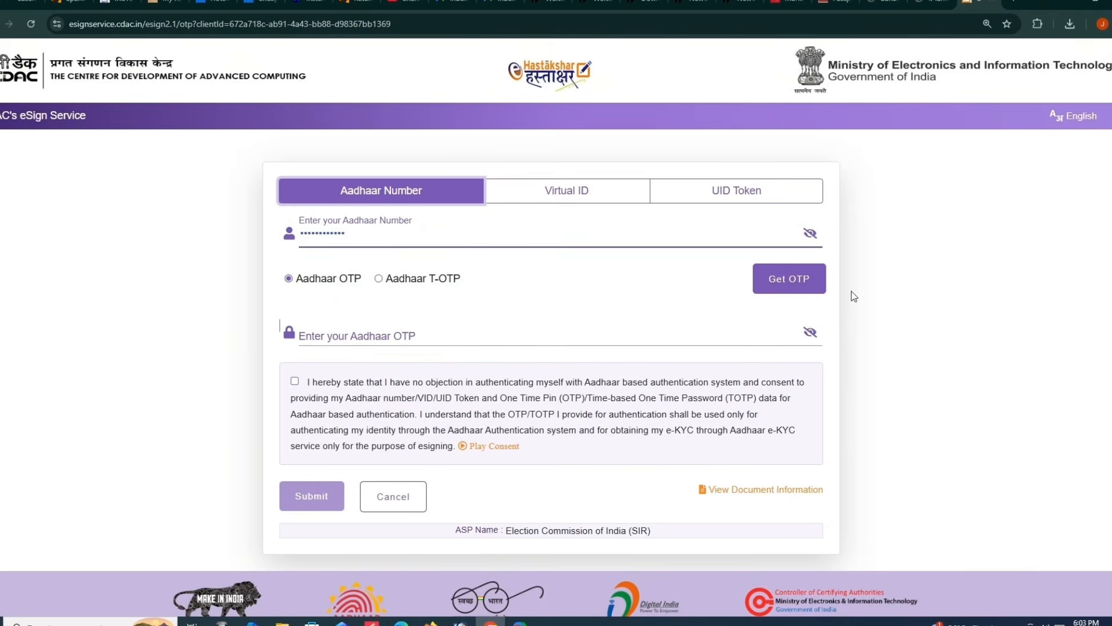
click(774, 277)
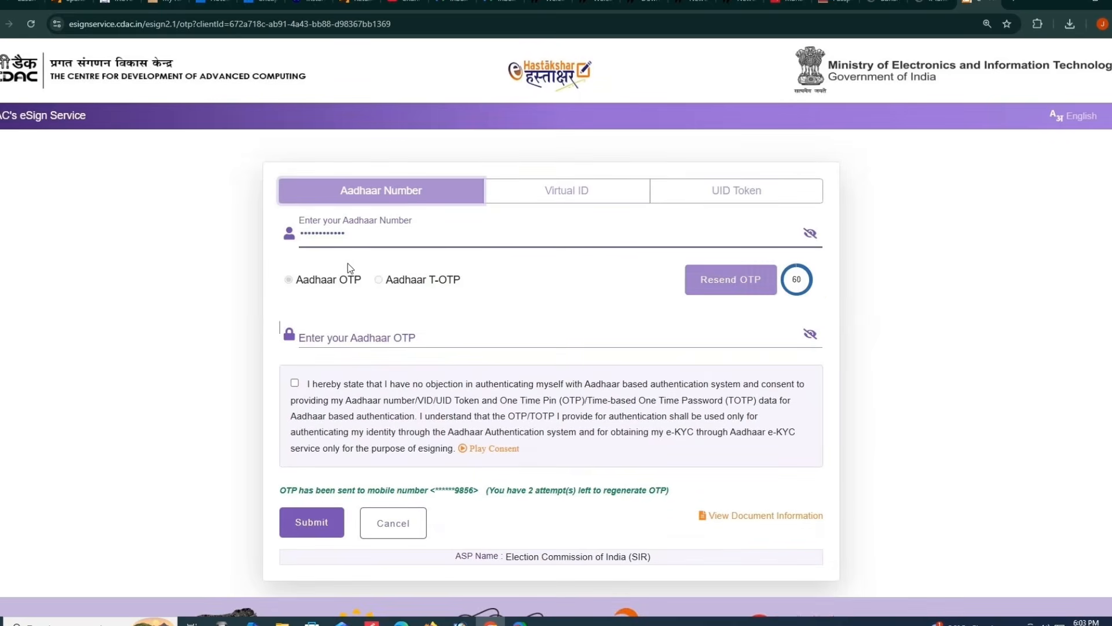
click(330, 341)
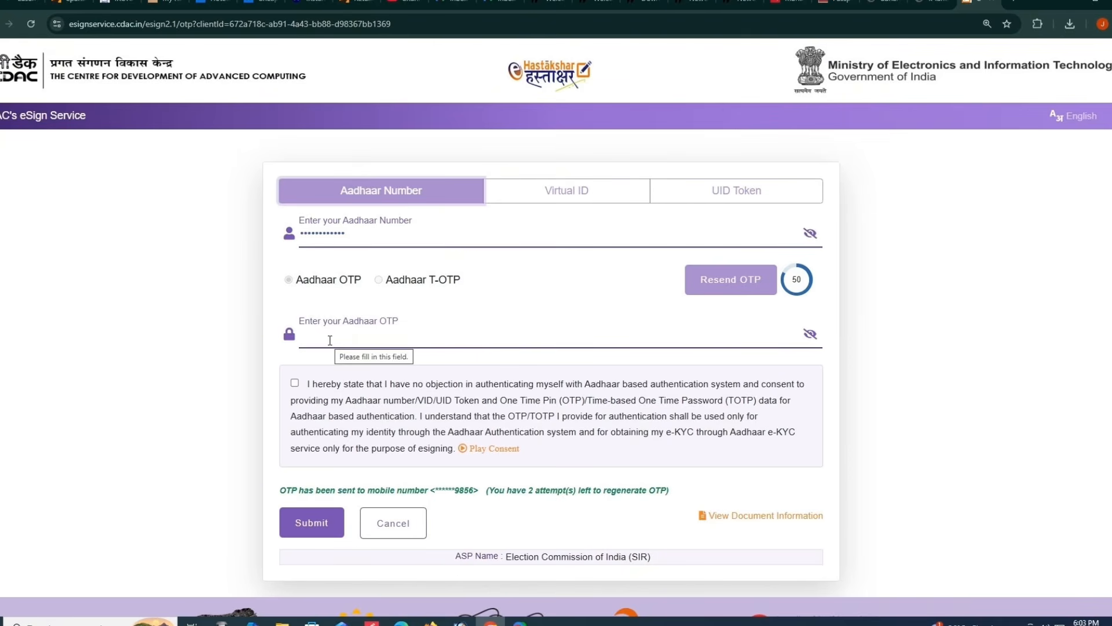
text(•••)
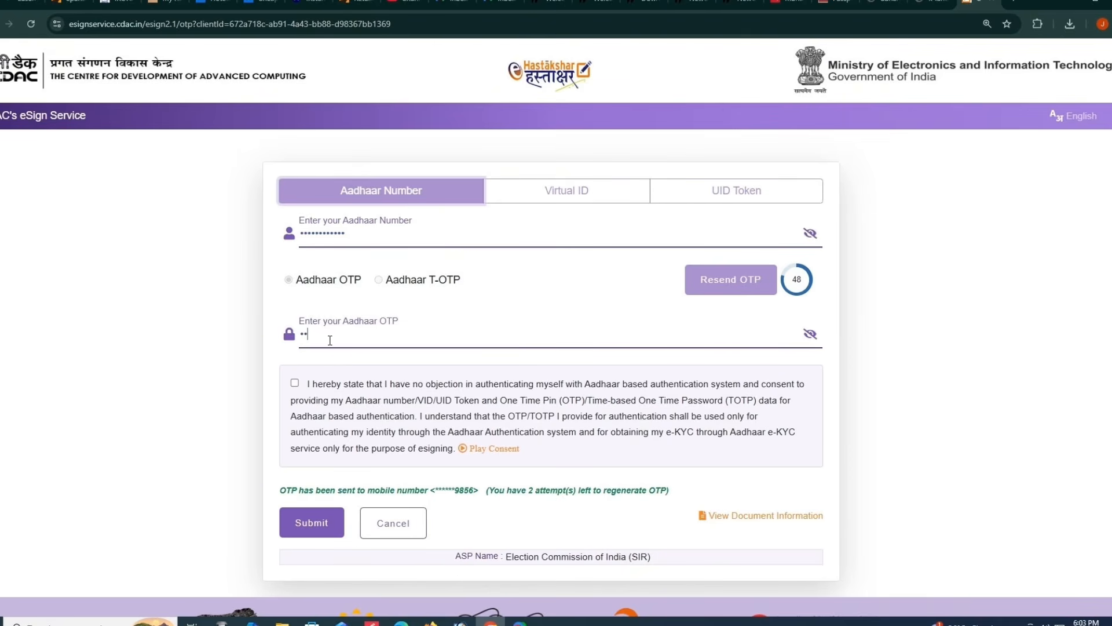
text(•••)
click(974, 386)
click(305, 523)
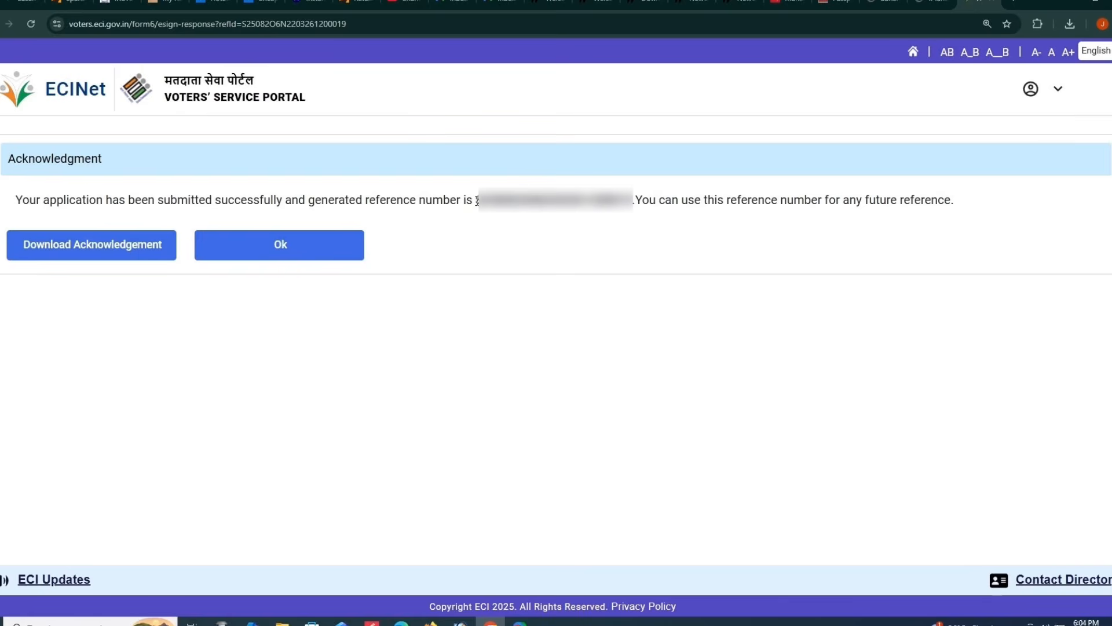
- Copy the reference number, download and print the acknowledgement PDF, then return to the portal
drag(477, 200, 633, 200)
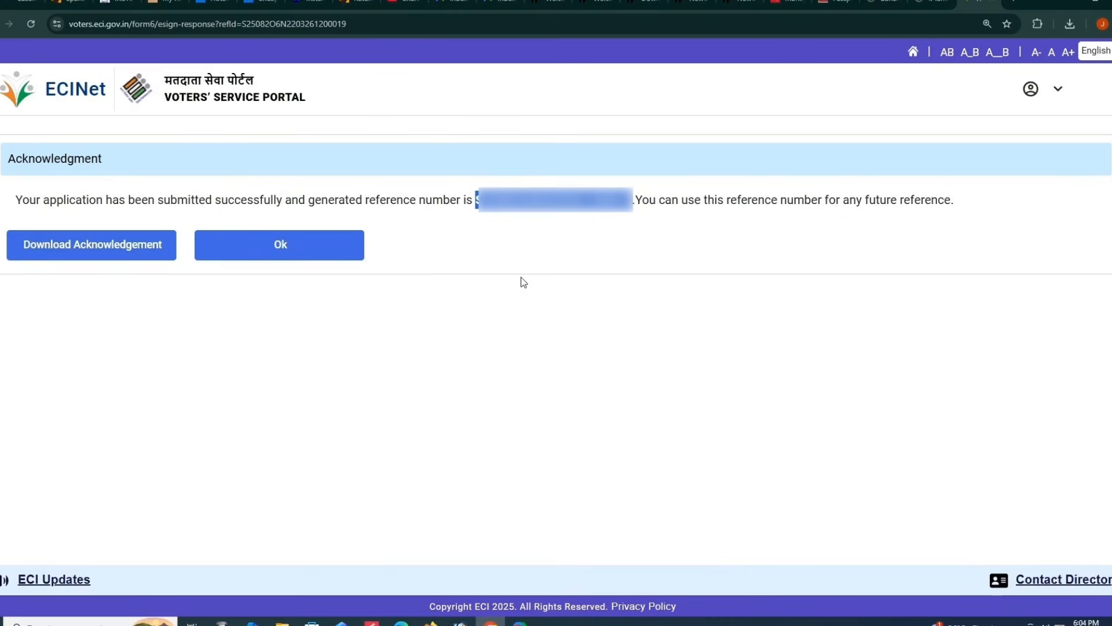
click(104, 248)
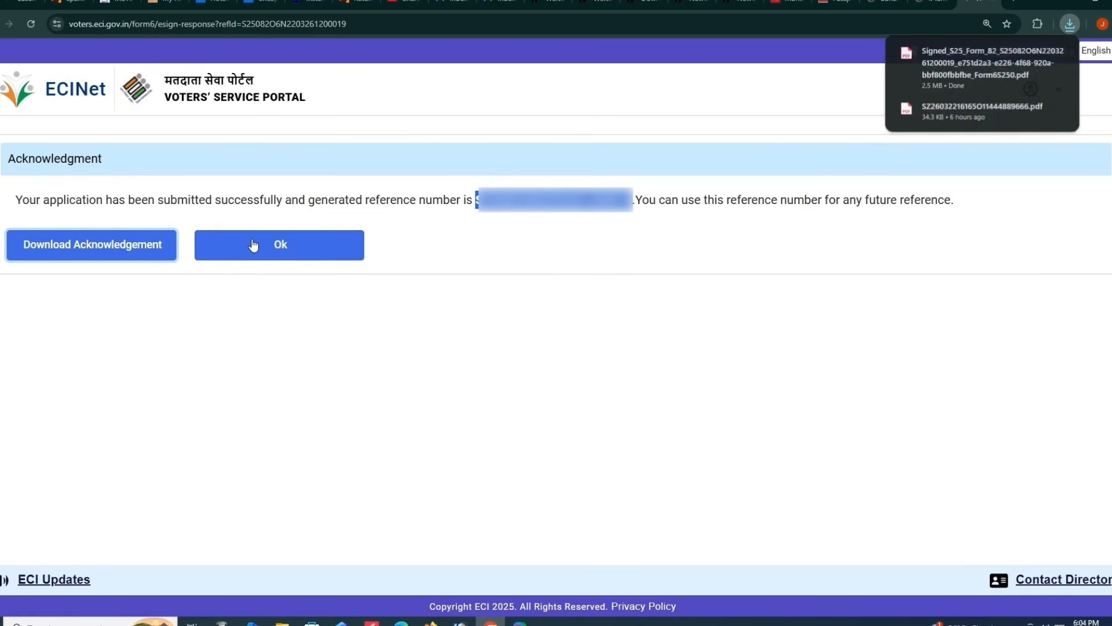
click(268, 251)
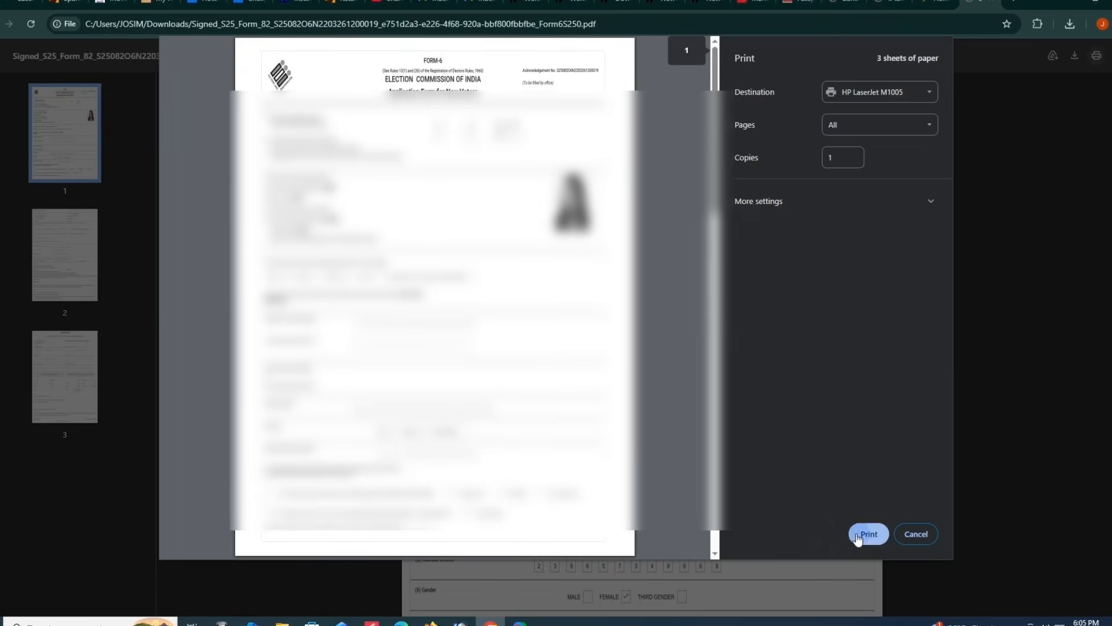
click(858, 536)
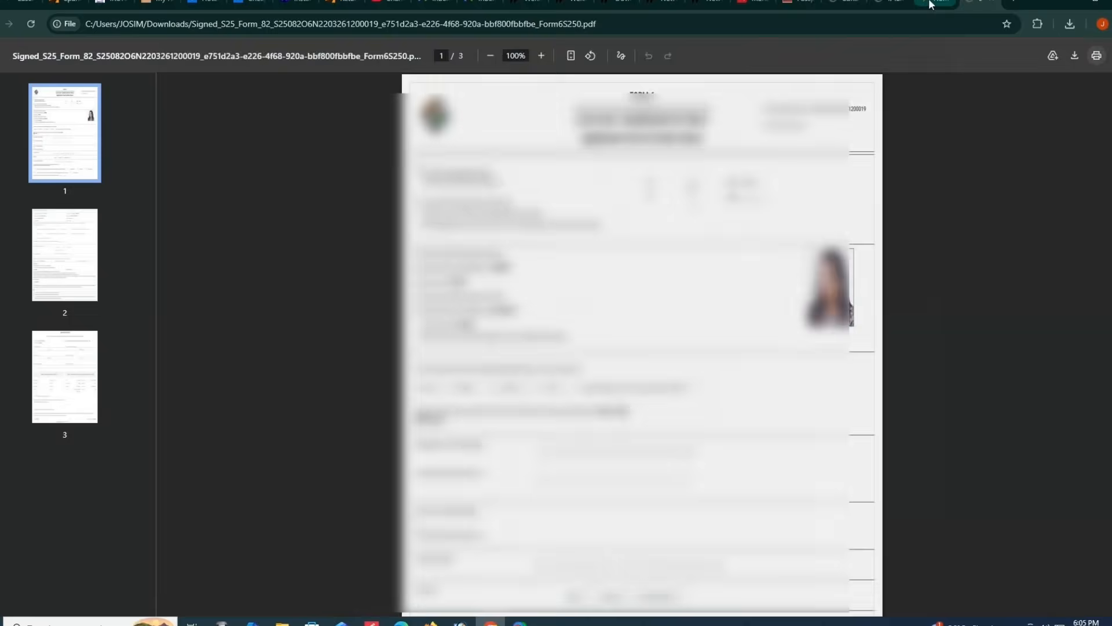
click(930, 4)
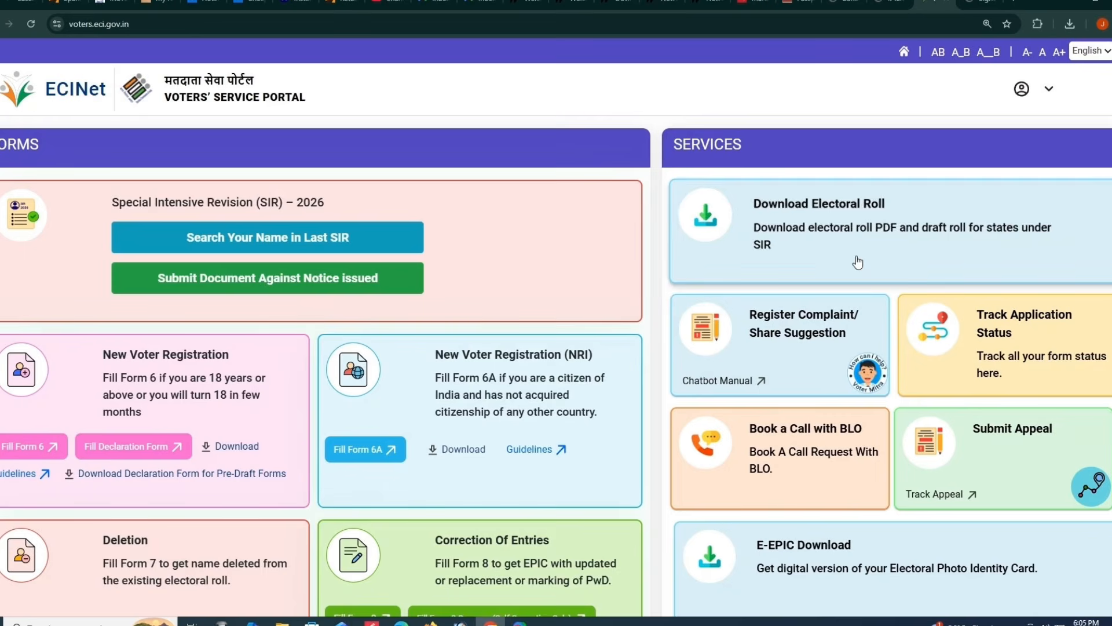
- Track the application by the pasted reference number and expand it: FORM6 SUBMITTED, 22-03-2026
click(1012, 322)
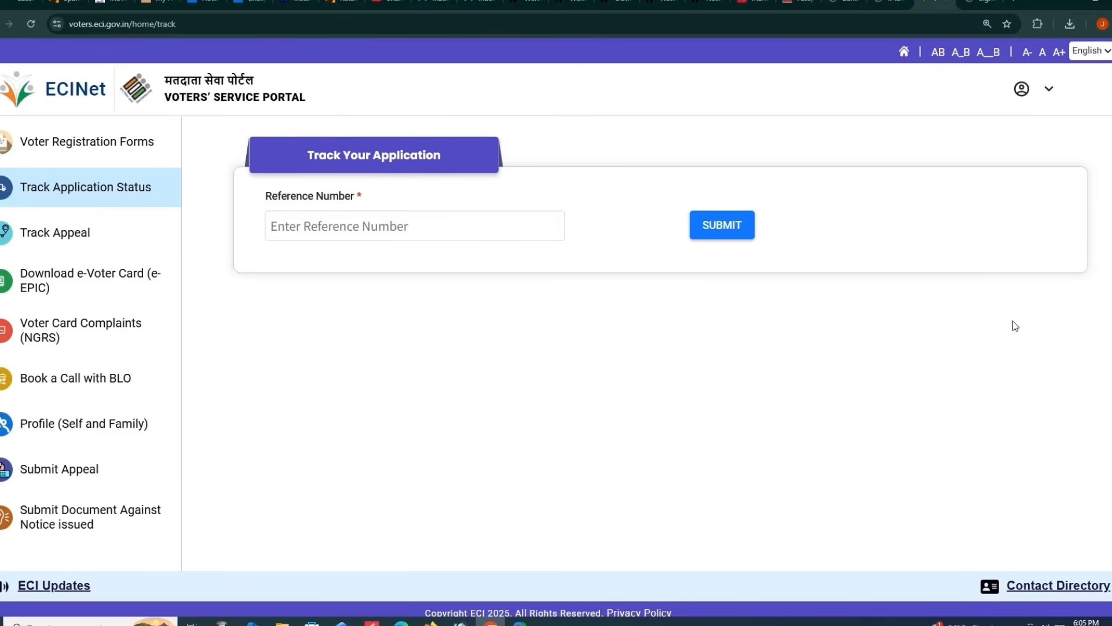
click(385, 227)
key(ctrl+v)
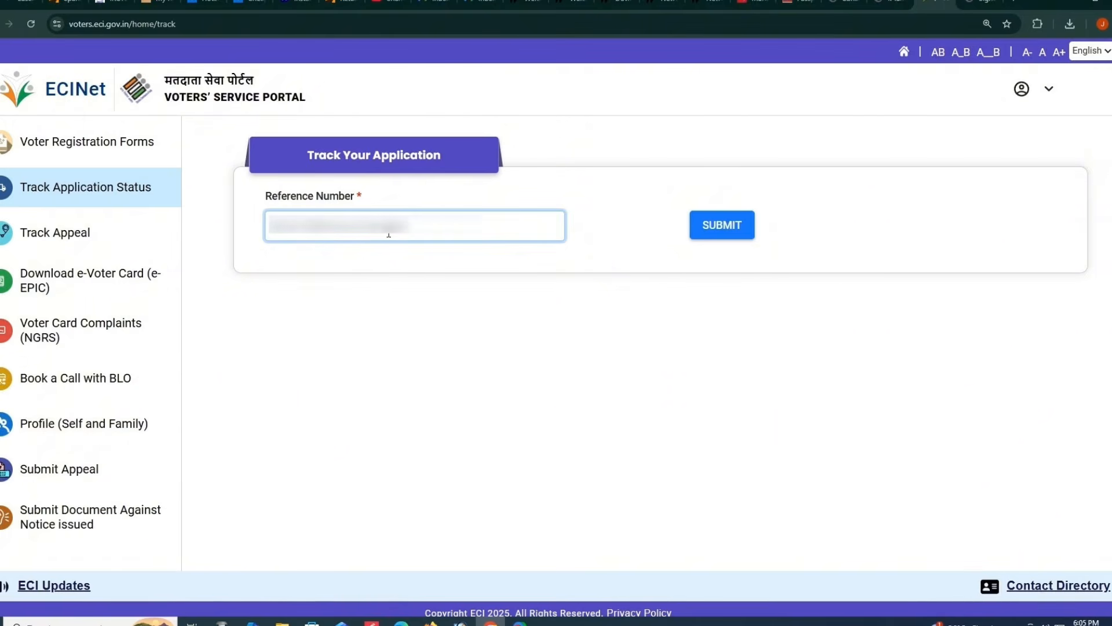
click(720, 232)
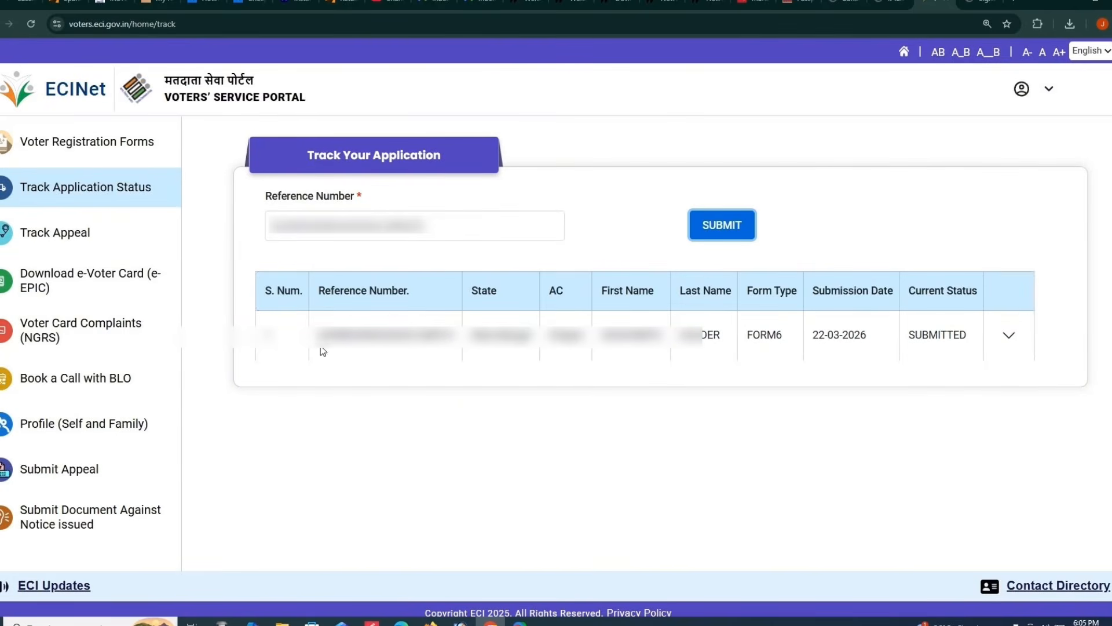
drag(315, 339, 956, 336)
click(979, 357)
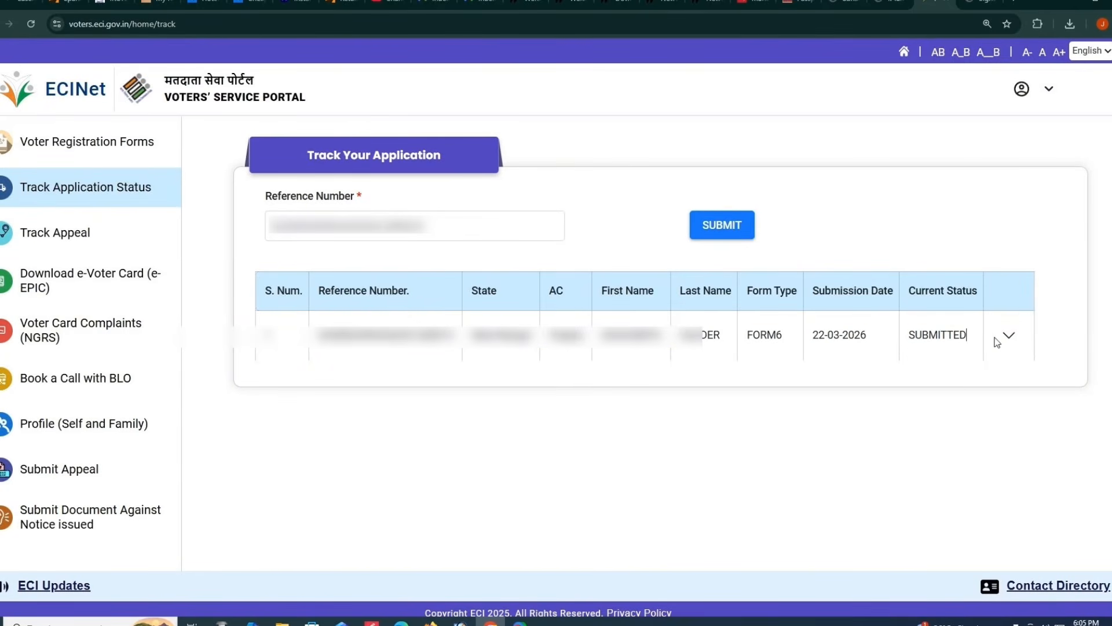
click(1011, 337)
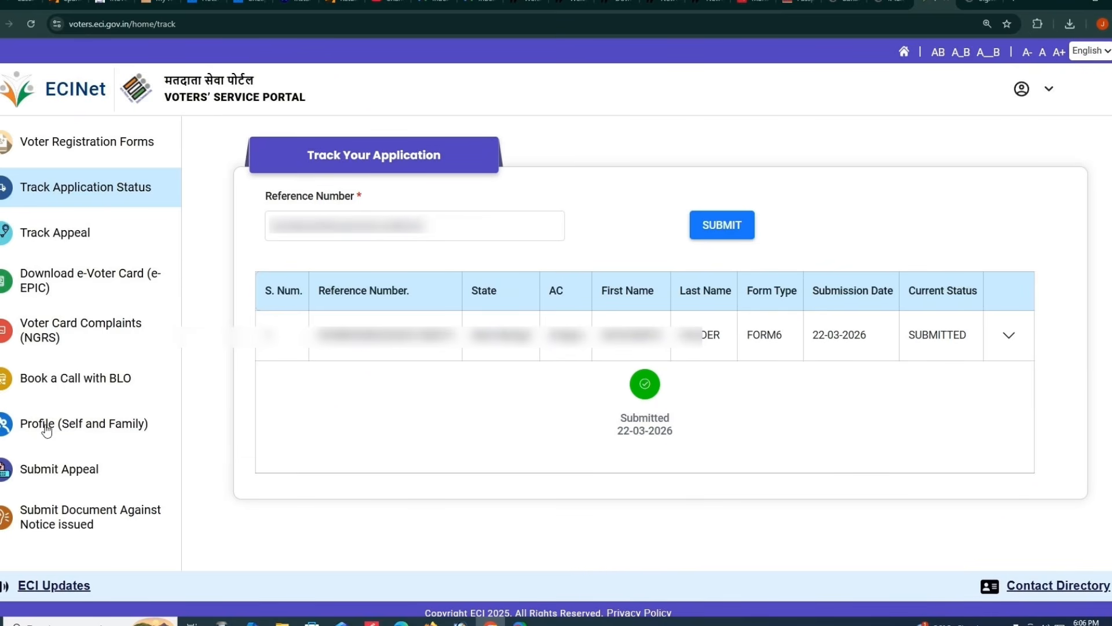
- Go to Download e-Voter Card (e-EPIC) and switch the search to Form Reference No
click(87, 288)
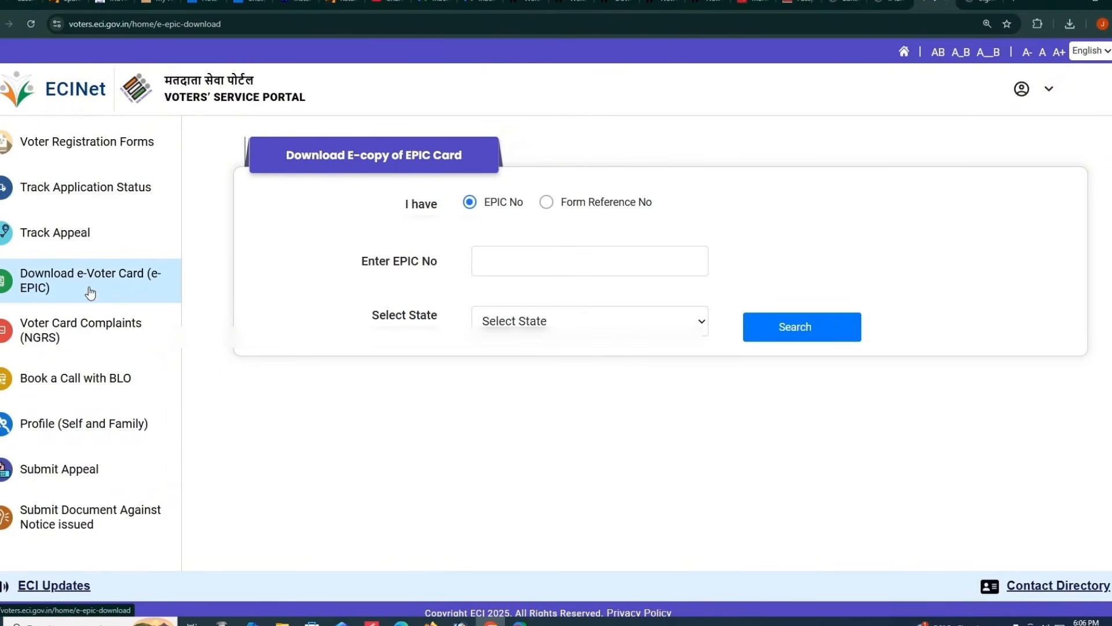
click(518, 264)
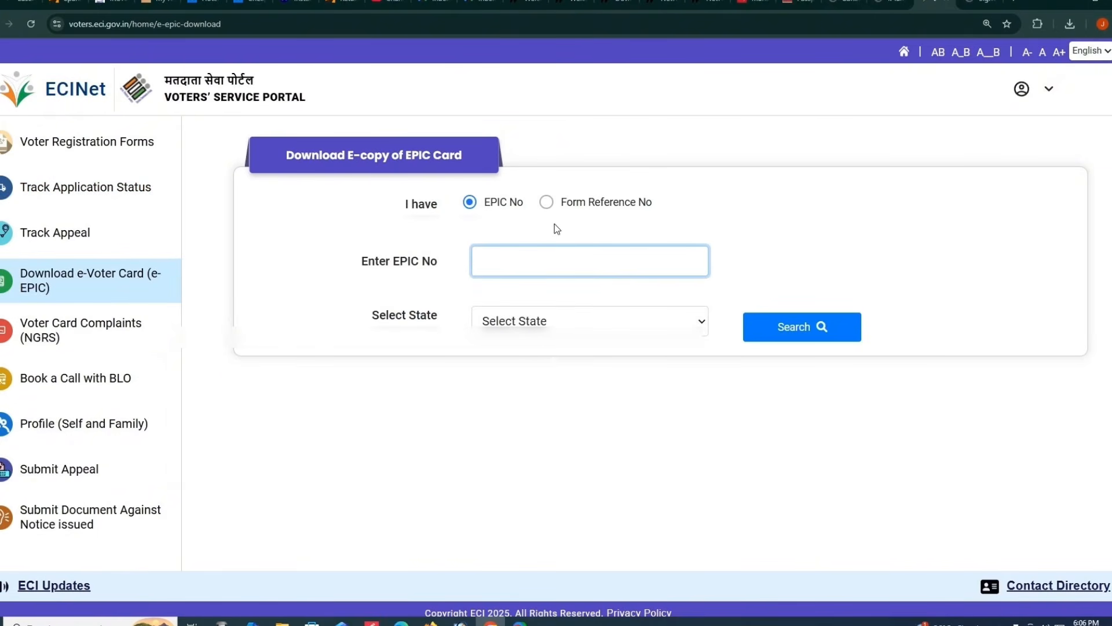
click(546, 203)
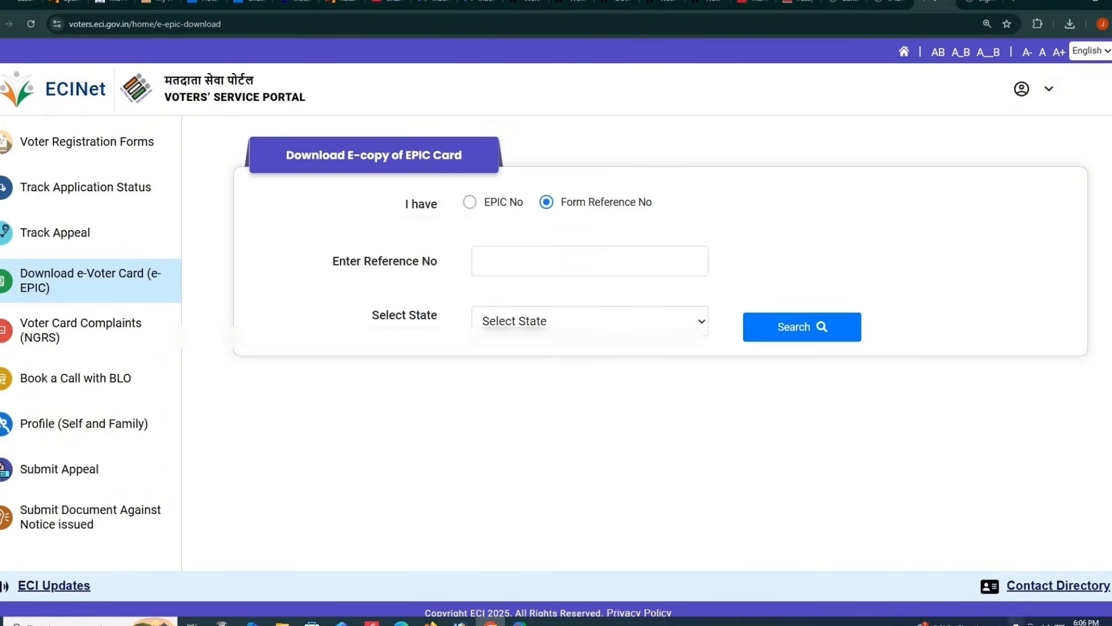
click(1016, 620)
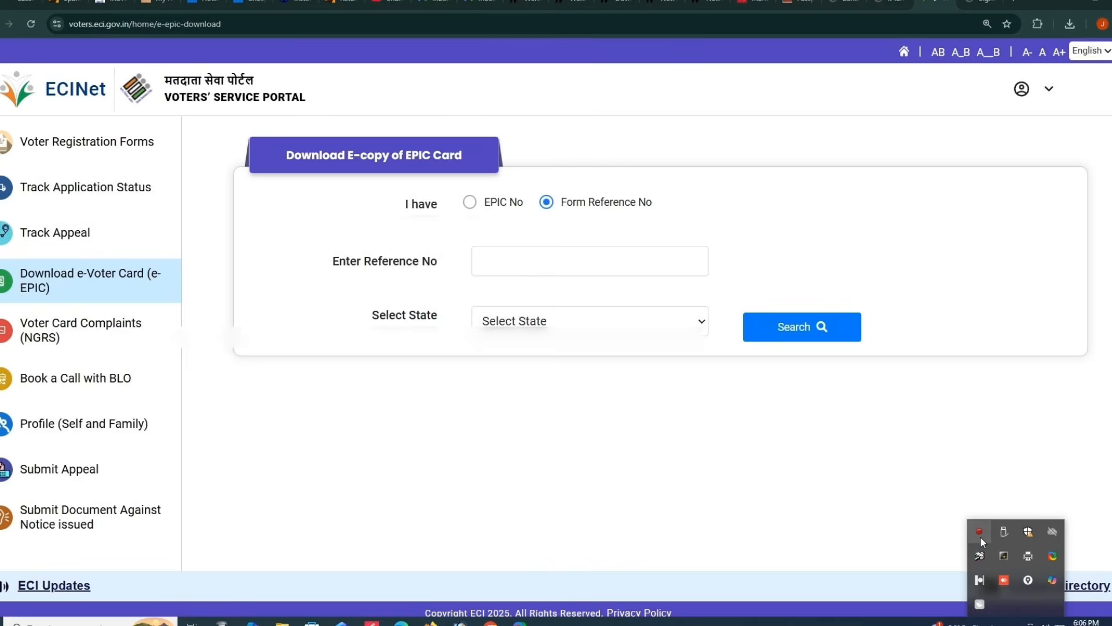